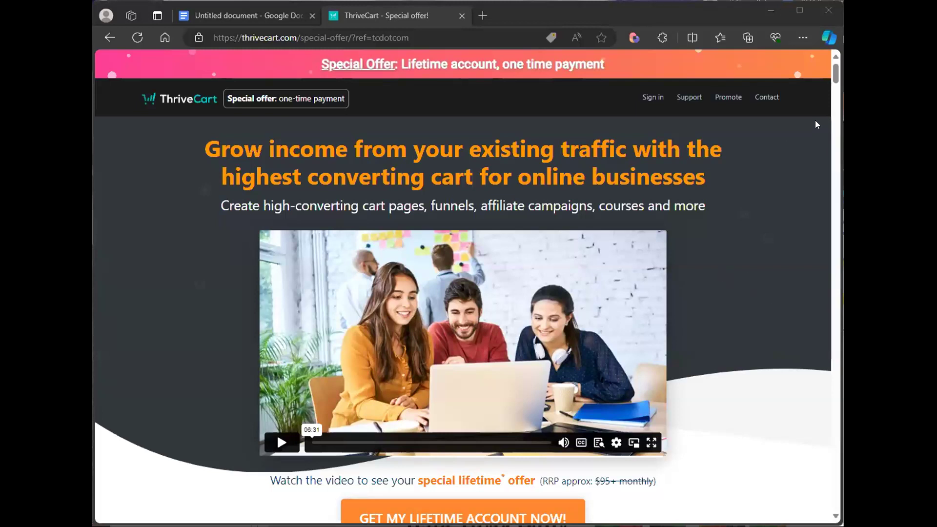
- Scroll through the ThriveCart special offer page to review its features and lifetime deal
scroll(634, 195, down, 5)
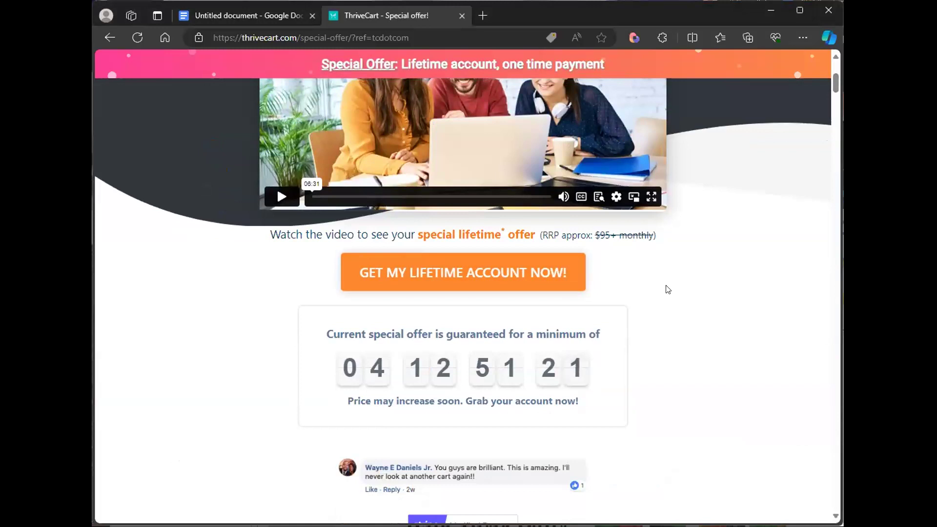
scroll(667, 289, down, 8)
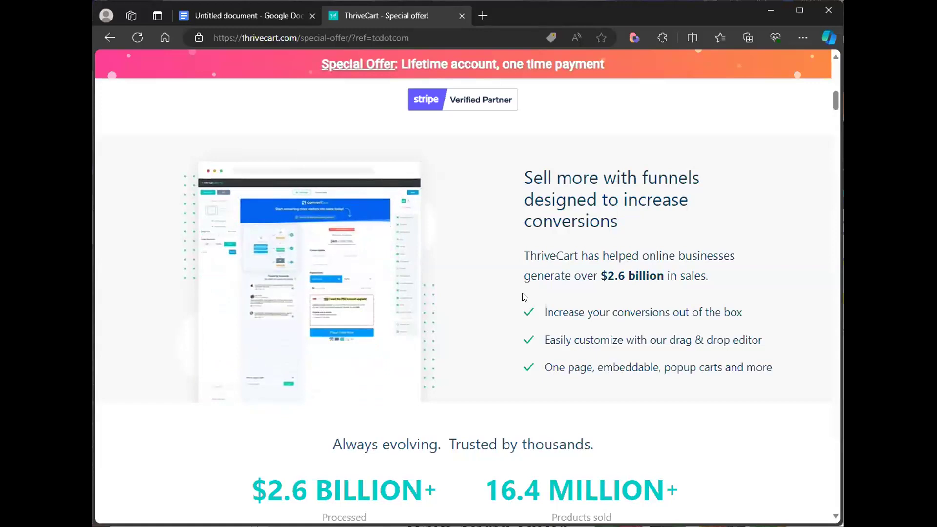
scroll(523, 297, down, 8)
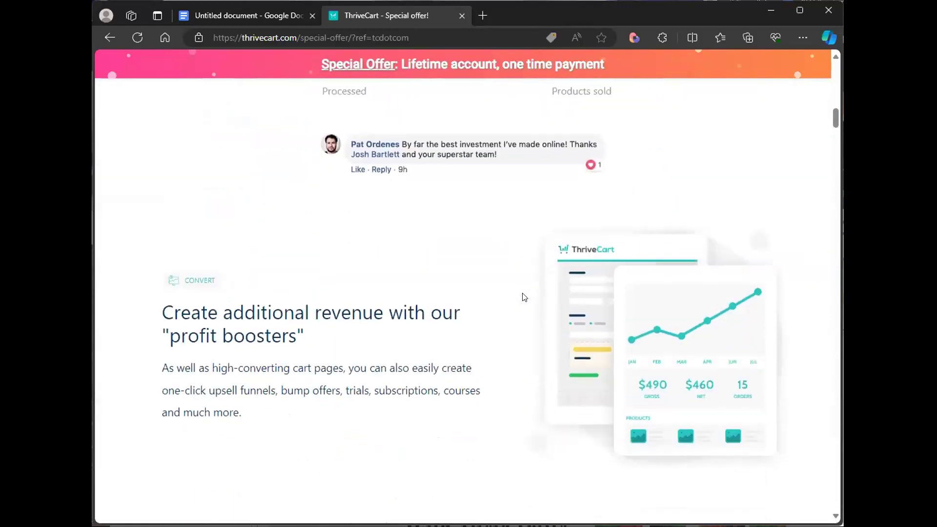
scroll(524, 297, down, 1)
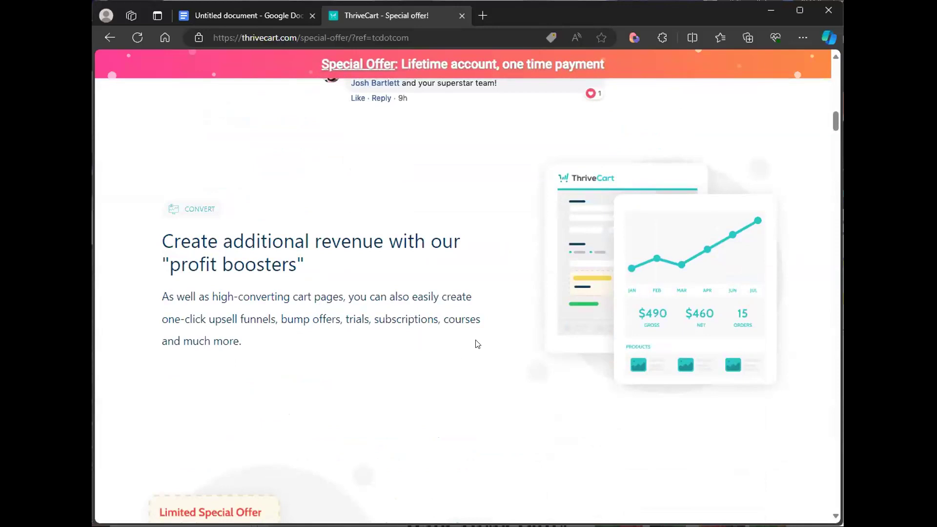
scroll(477, 343, down, 7)
scroll(477, 343, down, 4)
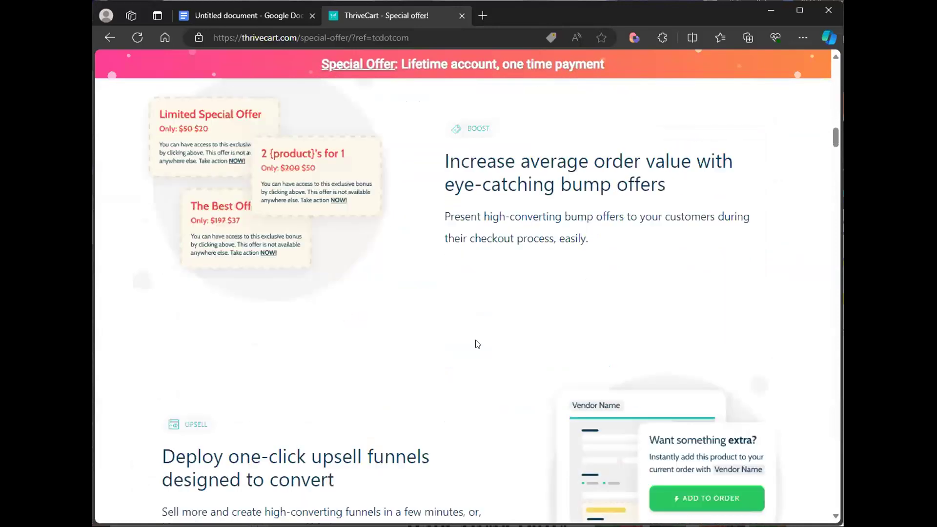
scroll(476, 338, down, 20)
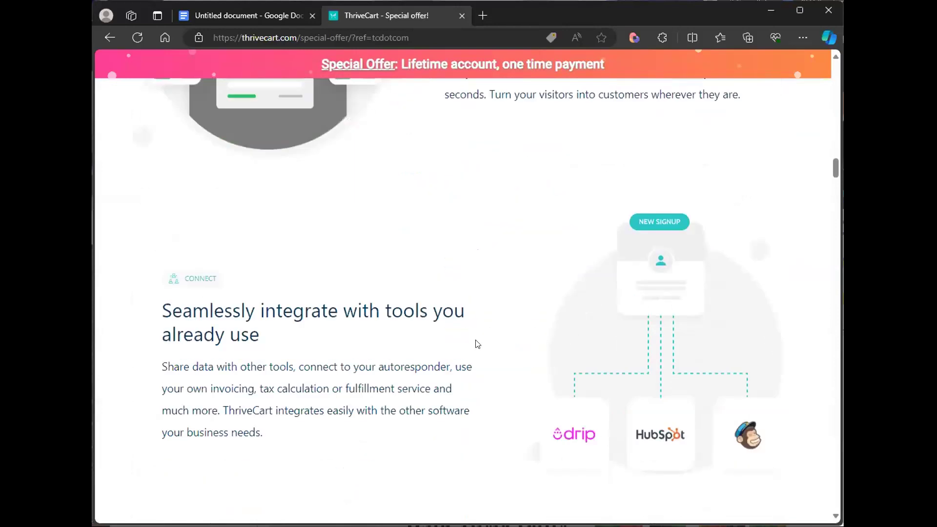
scroll(477, 344, down, 2)
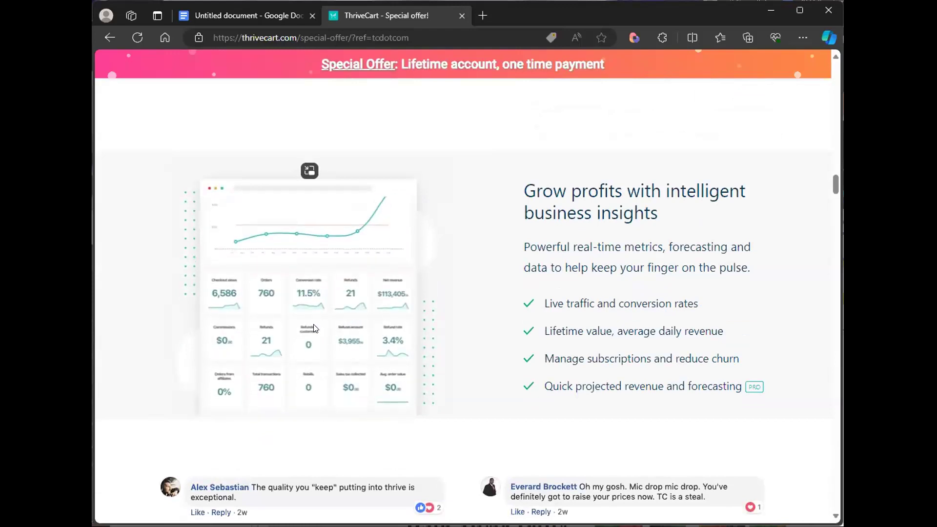
scroll(419, 335, down, 15)
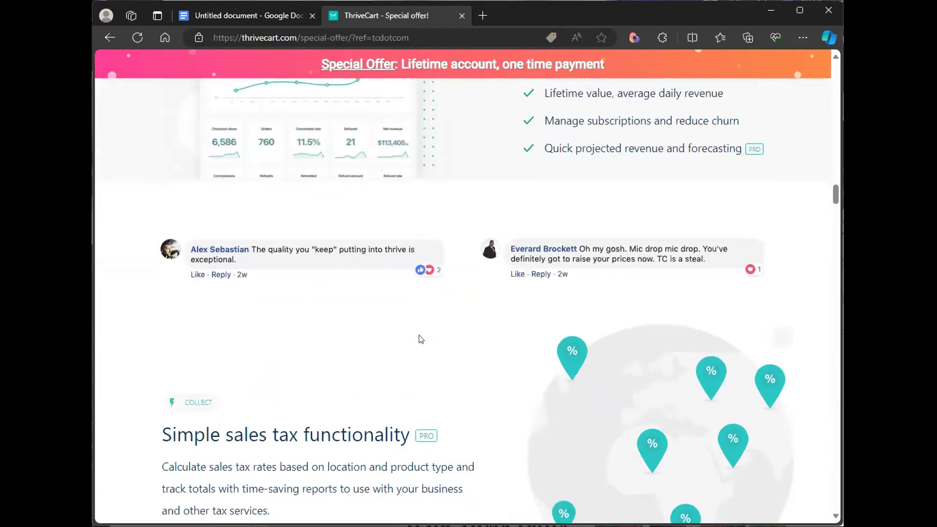
scroll(420, 338, down, 10)
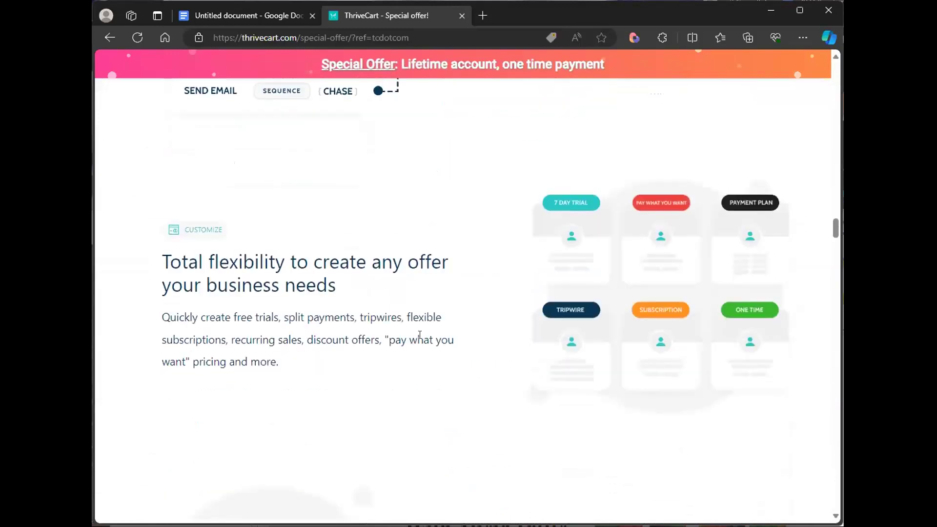
scroll(420, 339, down, 18)
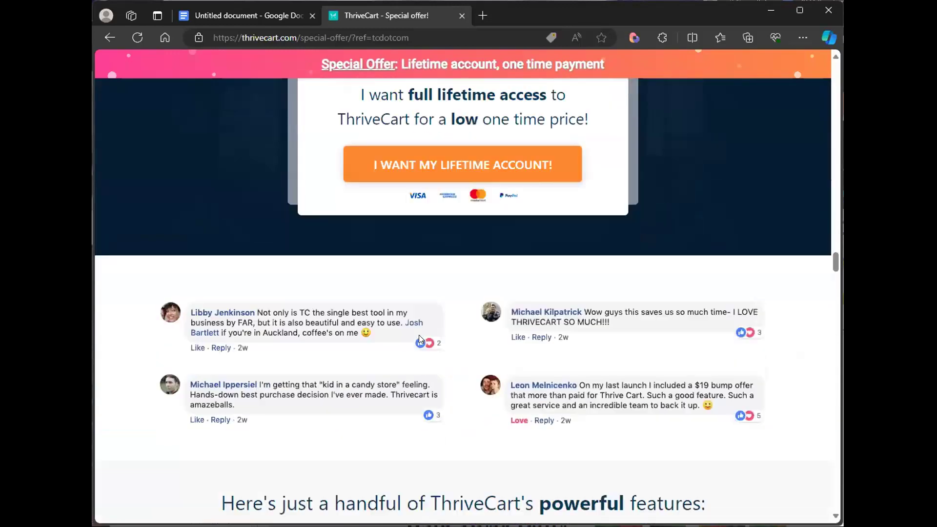
scroll(419, 339, down, 1)
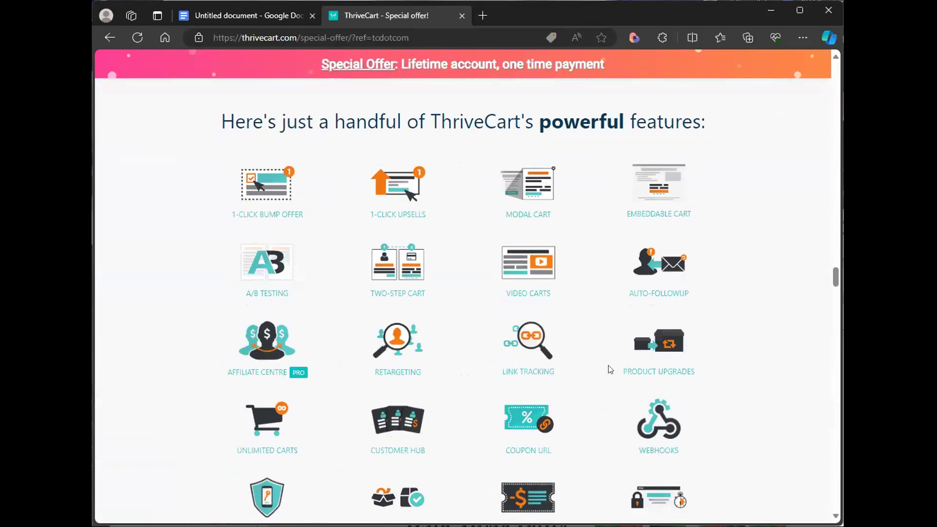
scroll(649, 427, down, 2)
scroll(649, 426, down, 1)
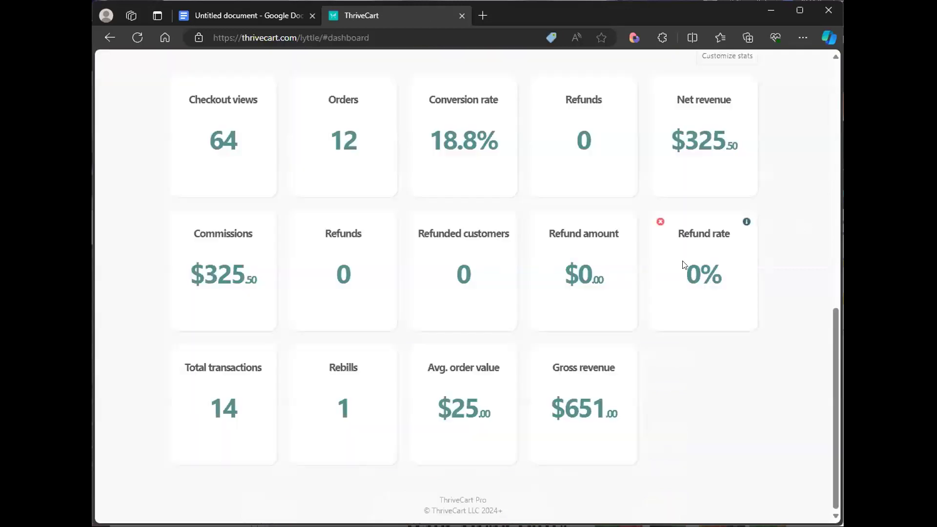
- Scroll through the ThriveCart dashboard to review the sales stats and revenue chart
drag(829, 357, 826, 163)
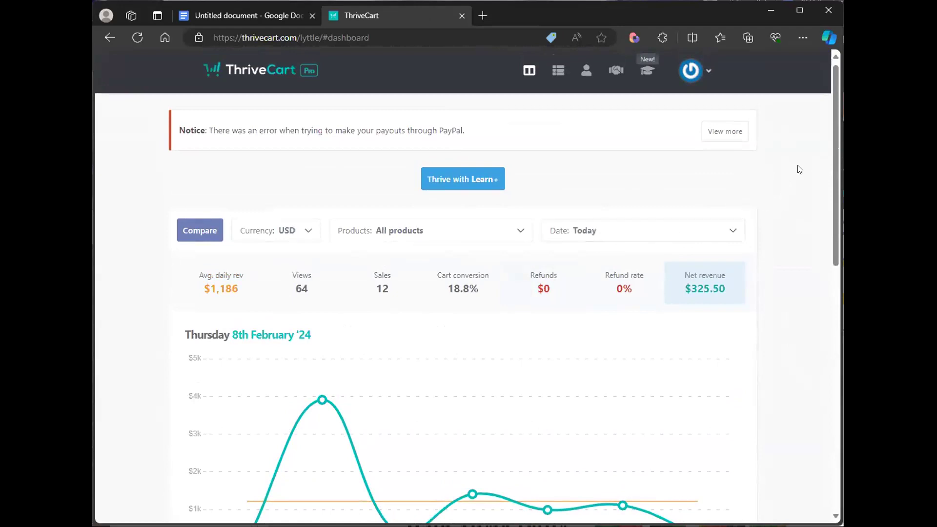
scroll(834, 170, down, 1)
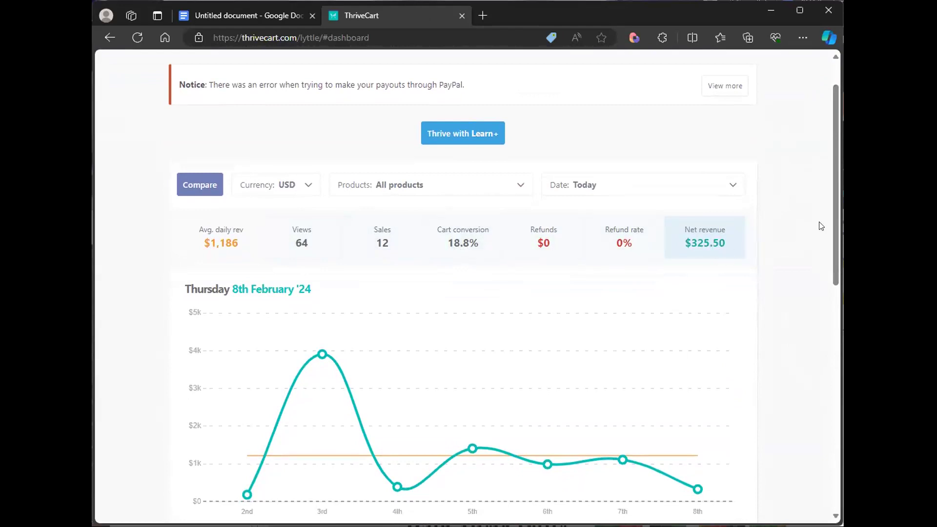
scroll(835, 212, down, 4)
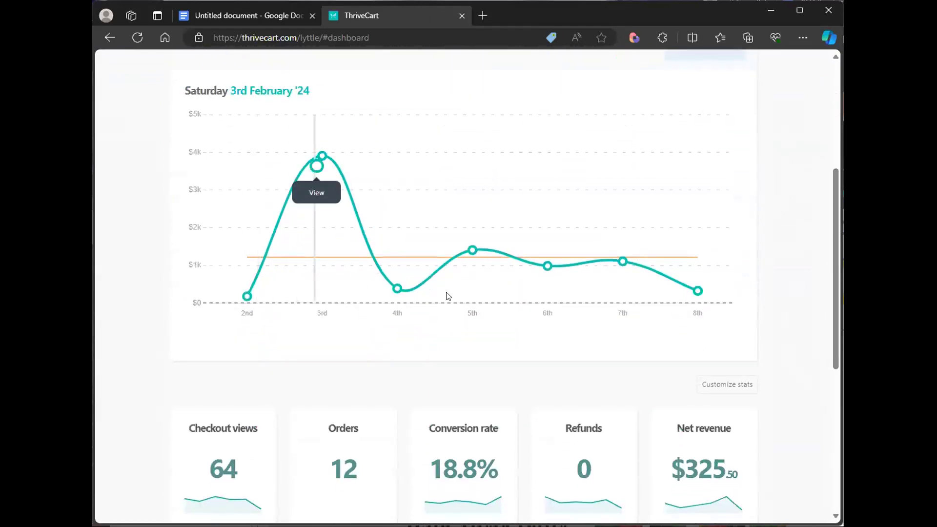
scroll(834, 267, down, 1)
scroll(833, 263, down, 5)
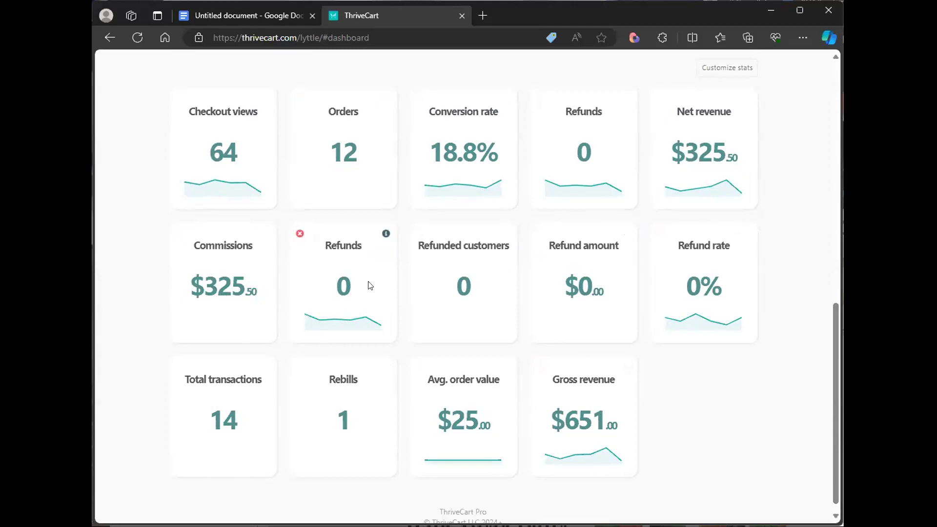
drag(834, 416, 836, 411)
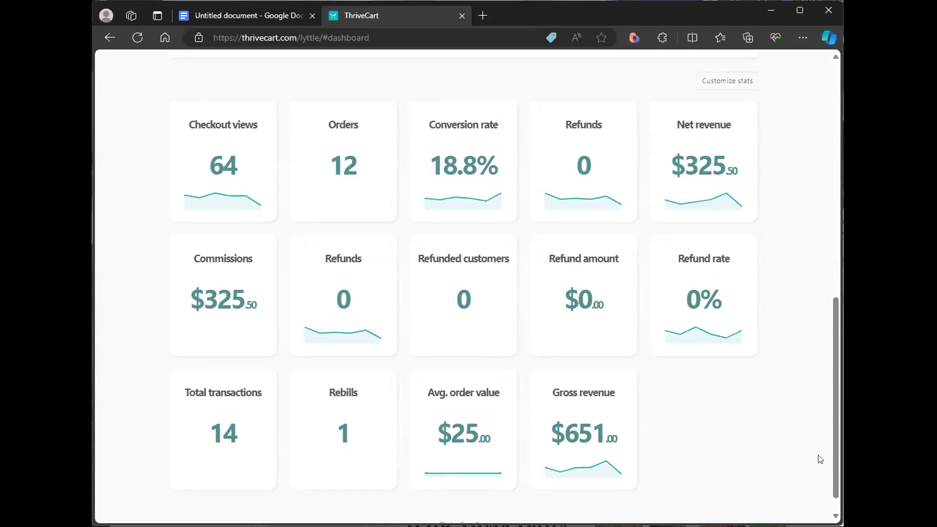
drag(833, 472, 833, 238)
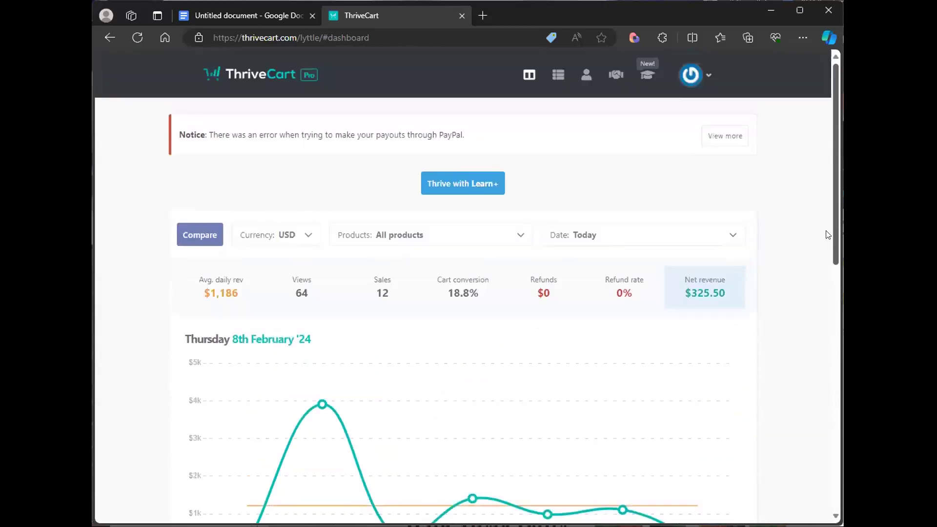
- Go to the products list and create a new digital product
click(551, 85)
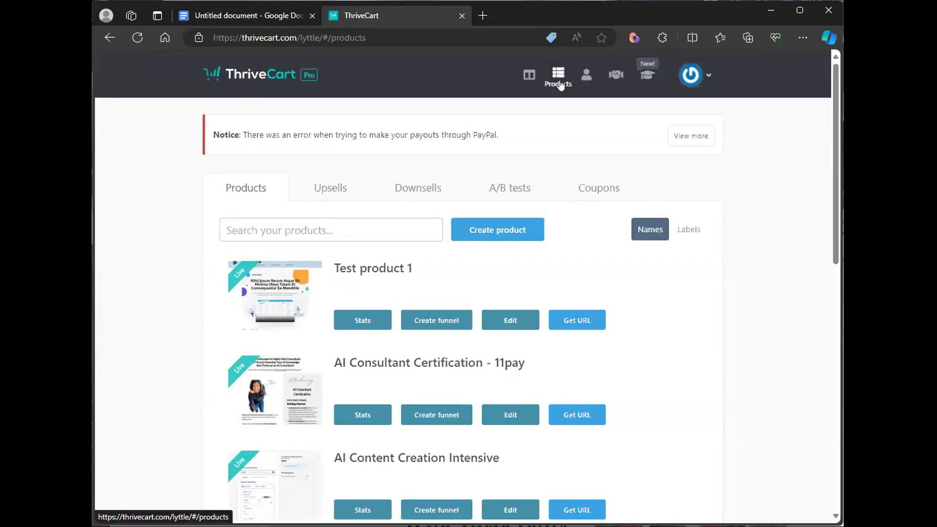
click(495, 230)
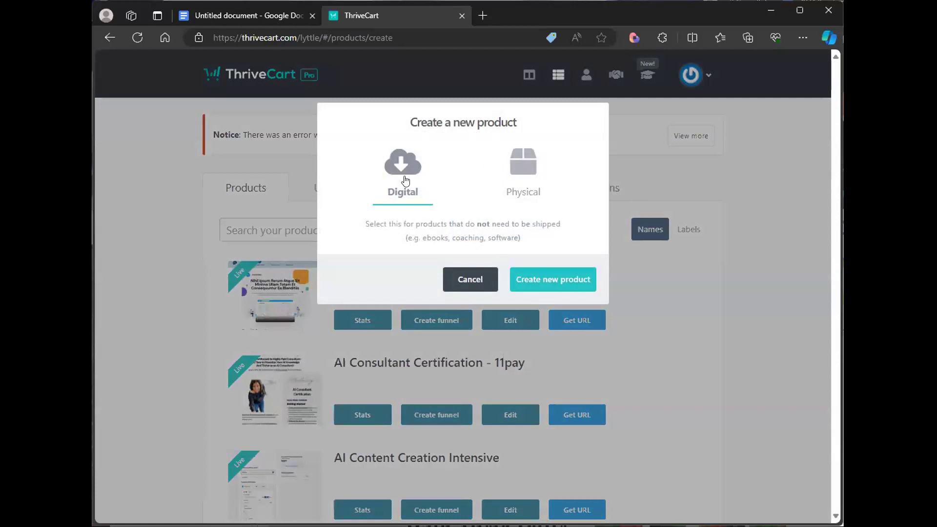
click(545, 277)
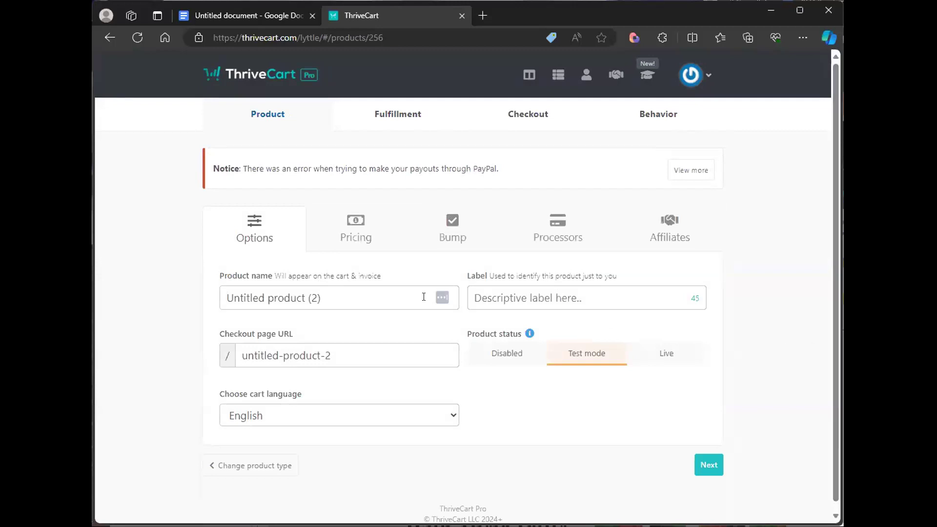
- Name the product Testing 1 and give it the label Testing 1
click(381, 300)
text(Te)
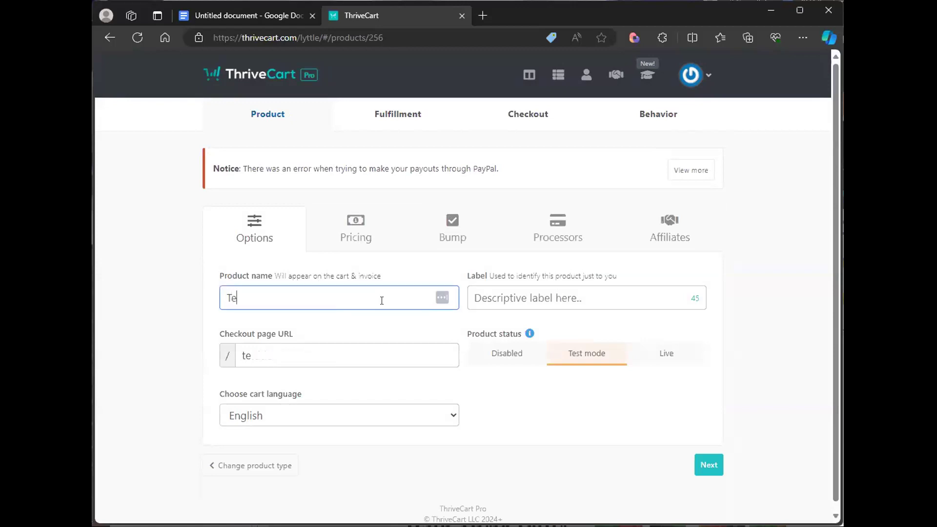
text(stimng 1)
click(532, 294)
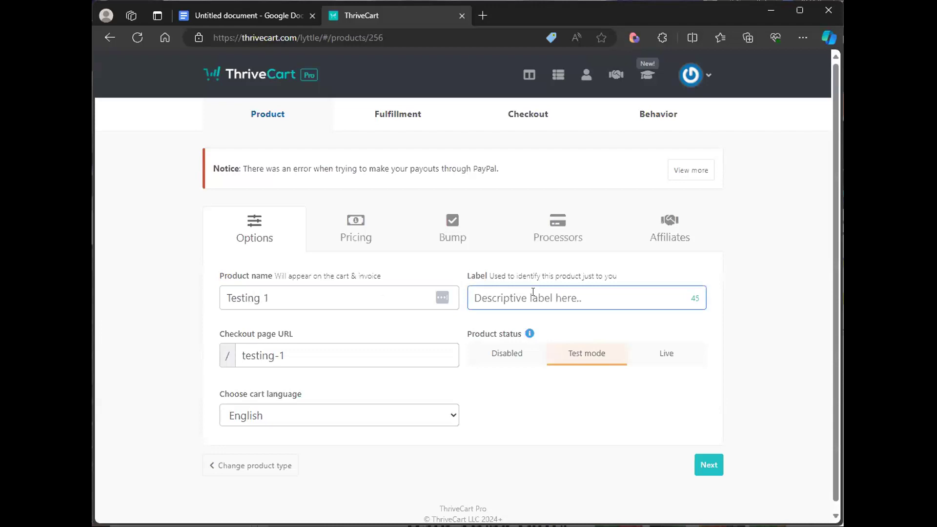
text(Testing 1)
- Set the product status to Live and continue to the pricing options
click(664, 357)
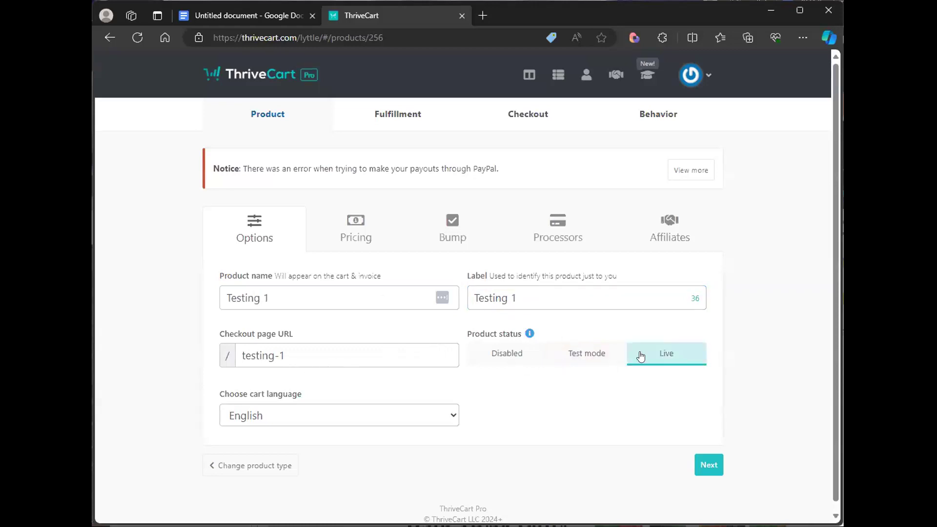
click(708, 464)
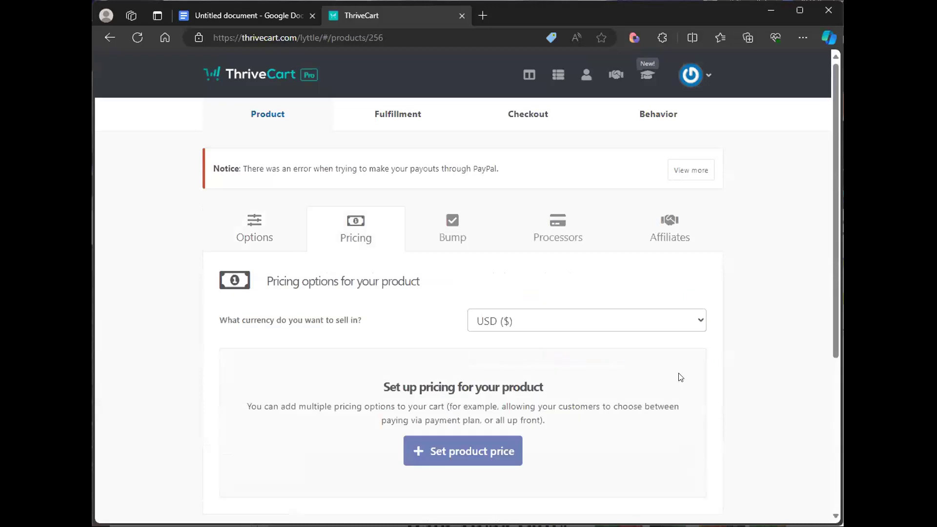
scroll(325, 175, down, 2)
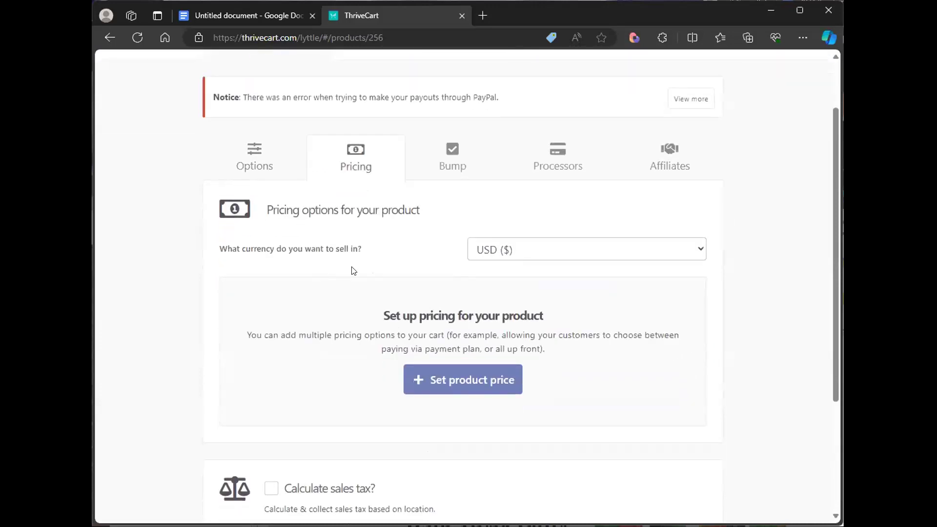
click(618, 255)
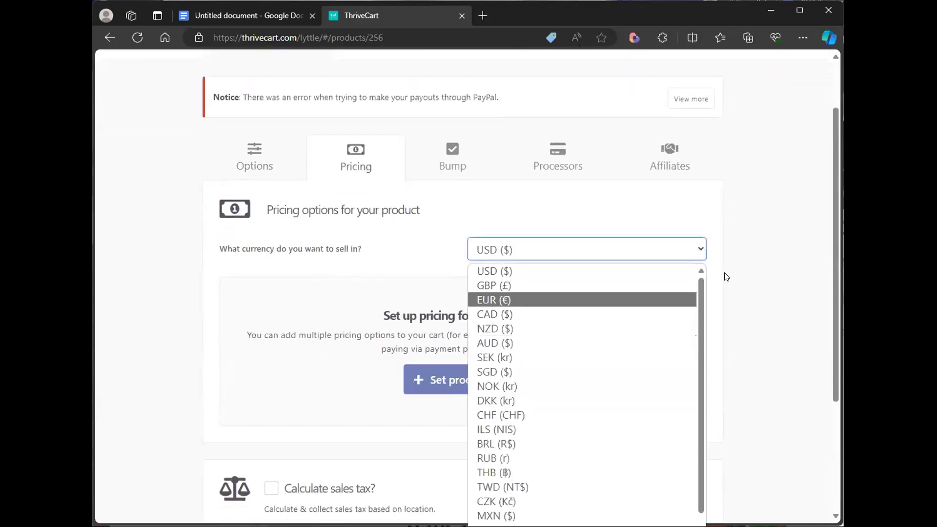
click(754, 267)
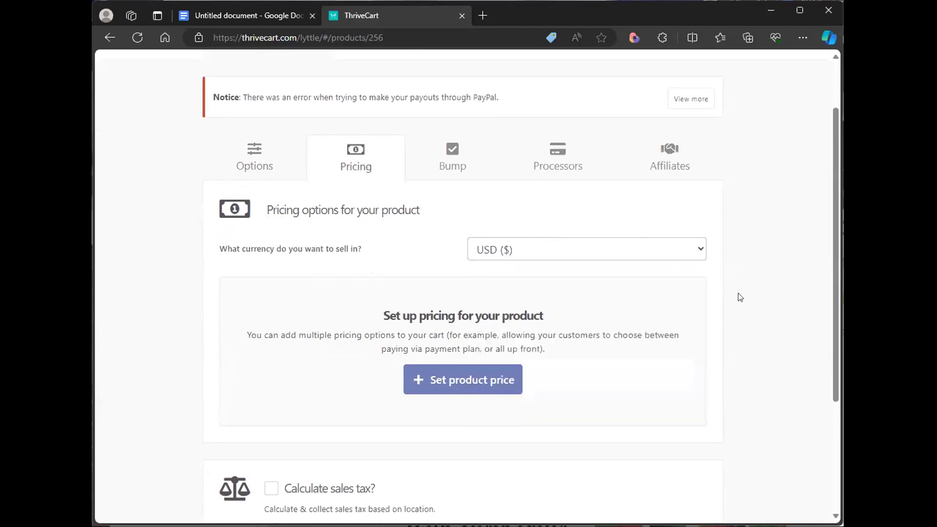
- Add a product price as a one-time fee of $47
scroll(738, 297, down, 3)
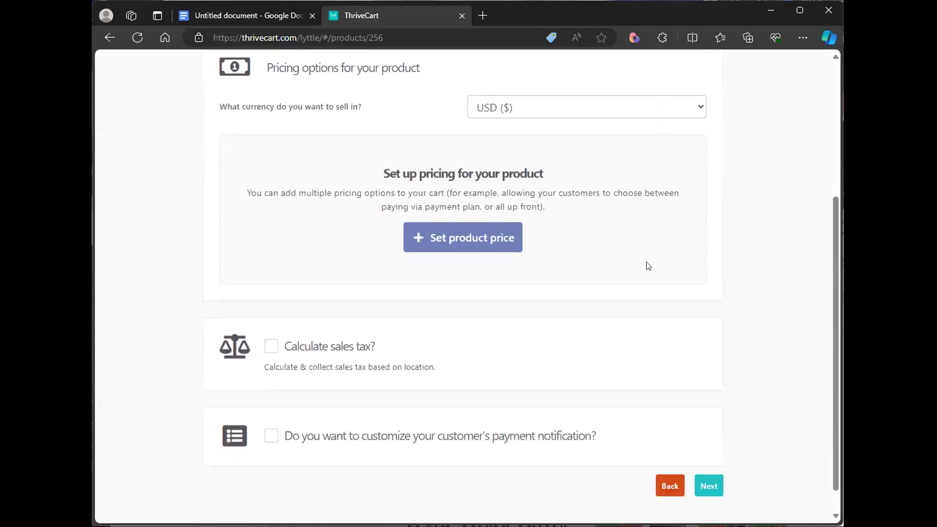
click(481, 250)
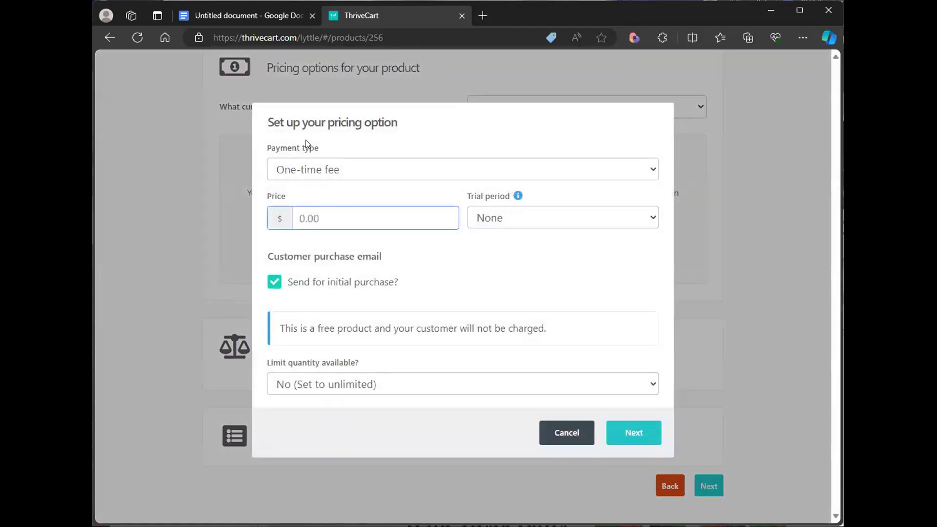
click(371, 177)
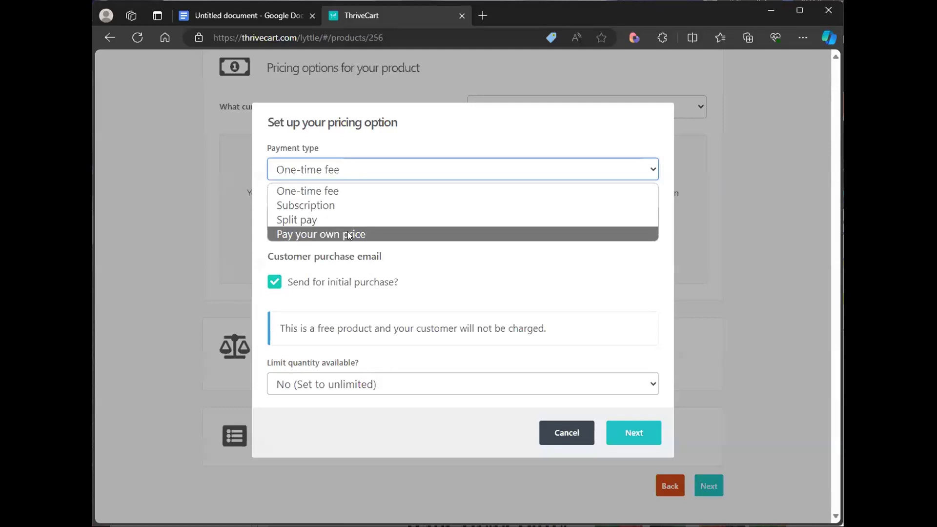
click(339, 191)
click(320, 219)
text(47)
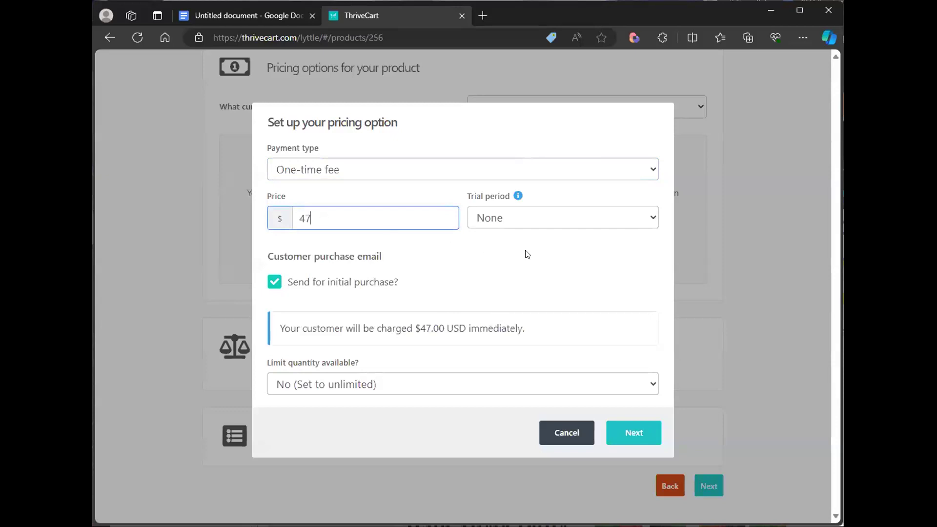
- Set the trial period to 7 days
click(545, 224)
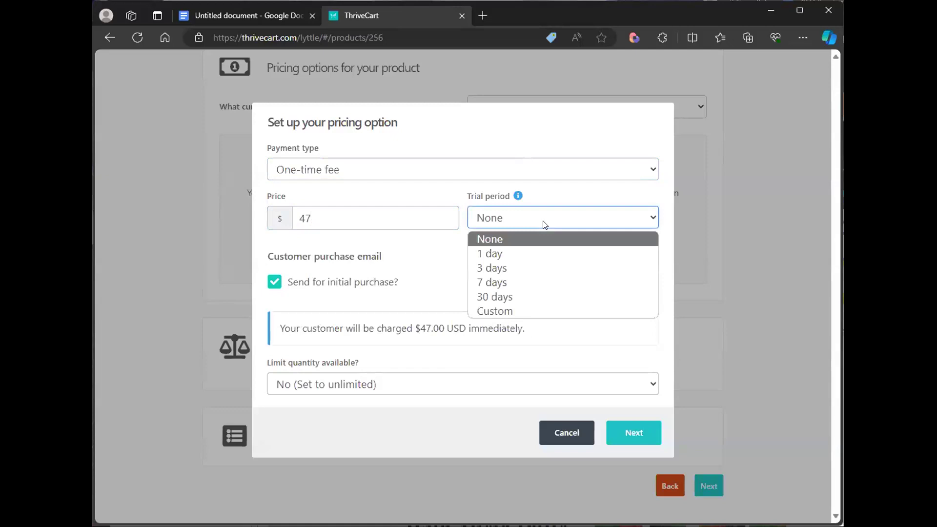
click(532, 282)
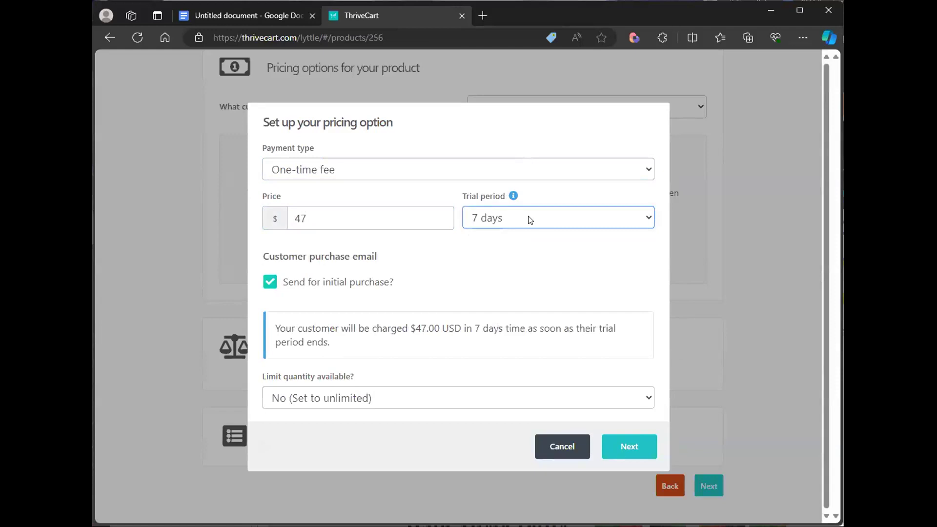
click(530, 220)
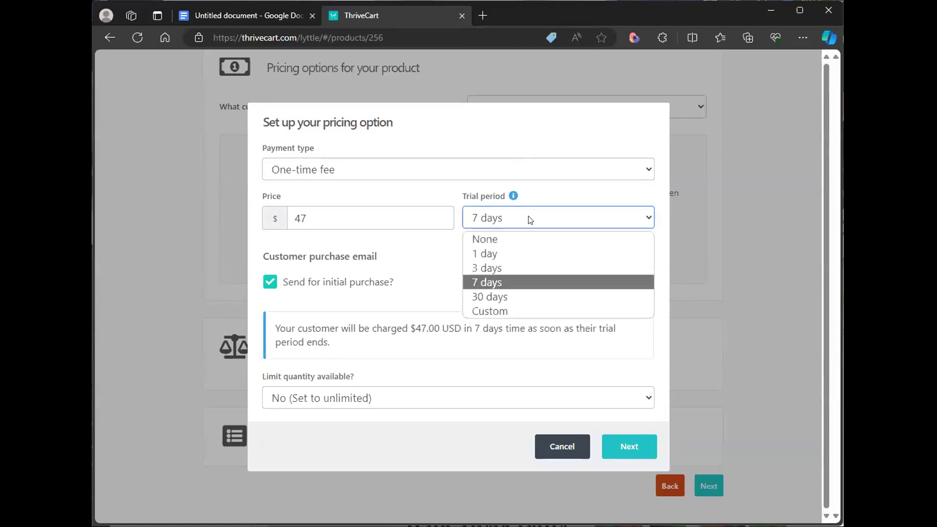
click(354, 334)
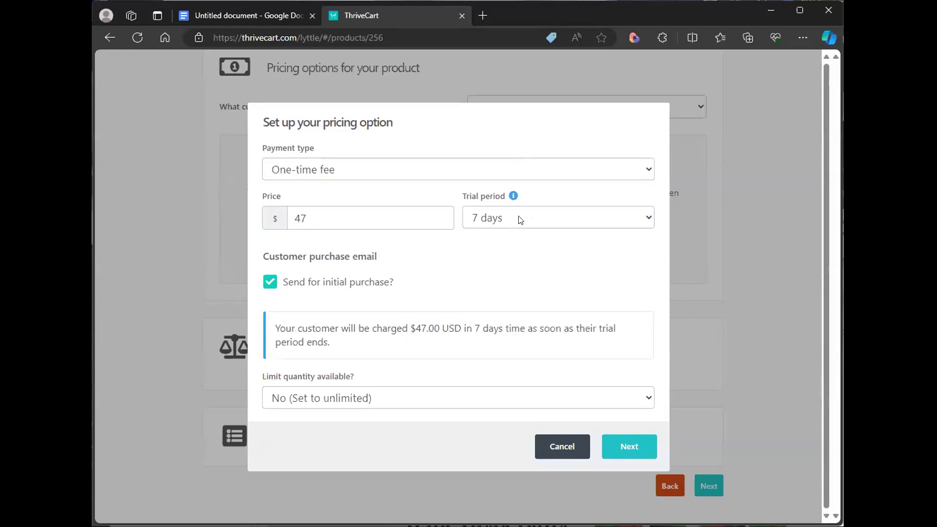
- Switch the pricing option's payment type to Subscription with monthly billing
click(331, 174)
click(325, 203)
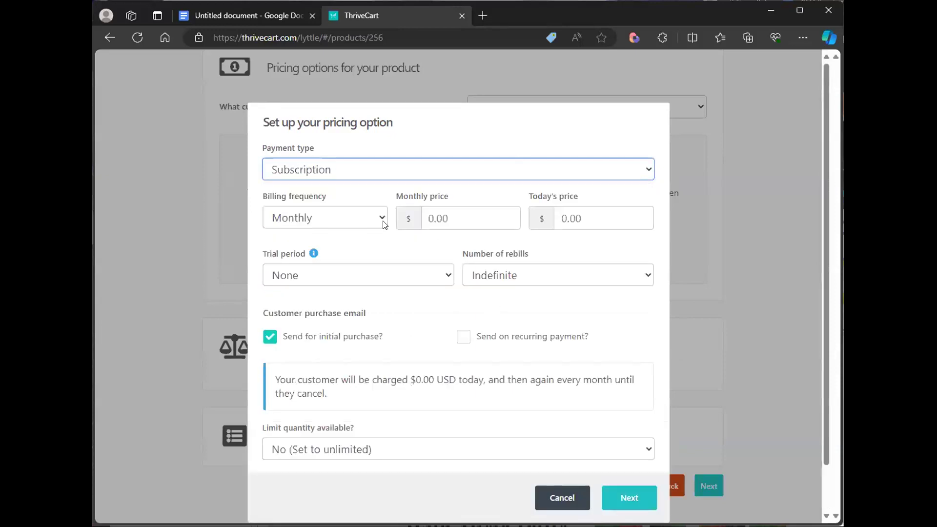
click(315, 225)
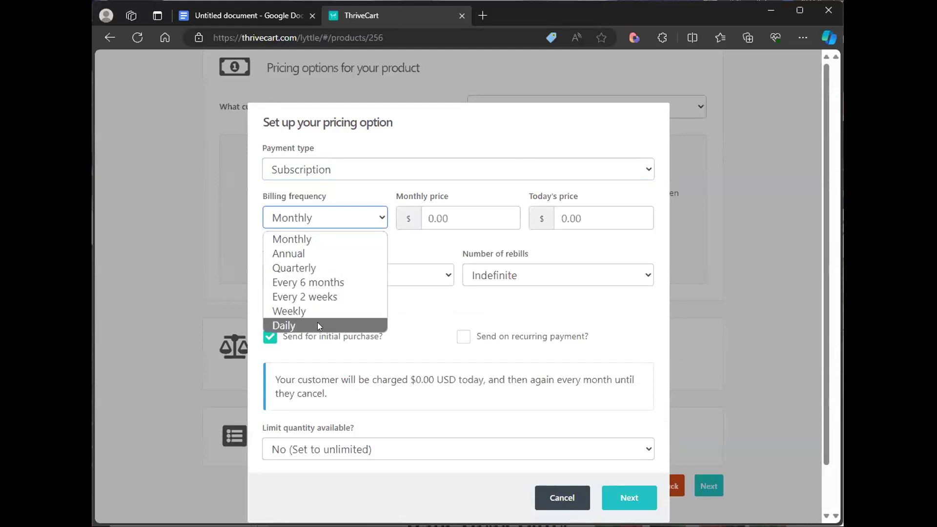
click(449, 218)
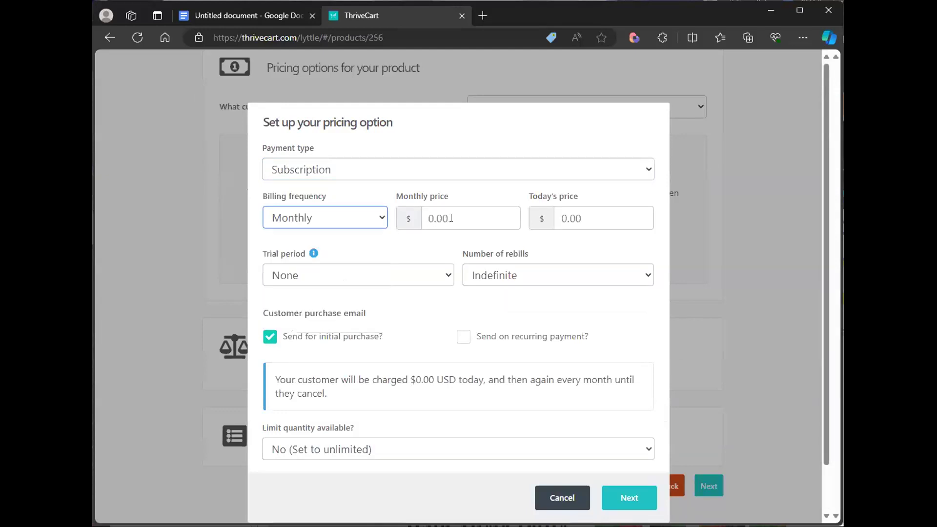
- Set the monthly price to $47 and today's price to $1
key(Tab)
key(Tab)
click(459, 216)
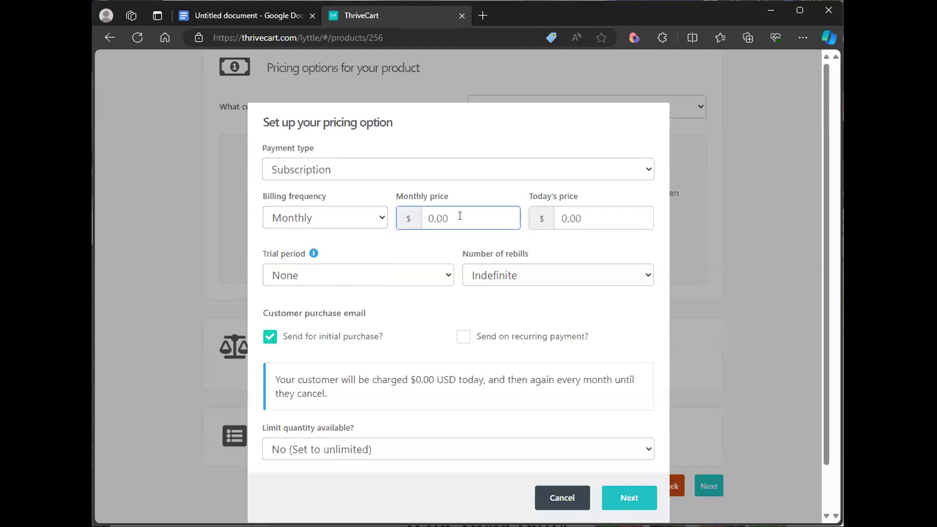
text(47)
click(580, 215)
drag(580, 214, 553, 219)
text(1)
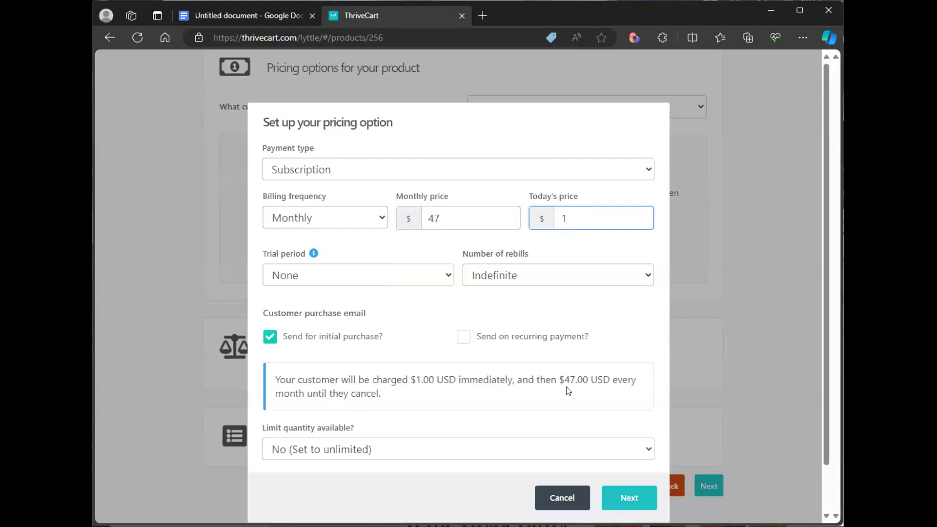
click(366, 224)
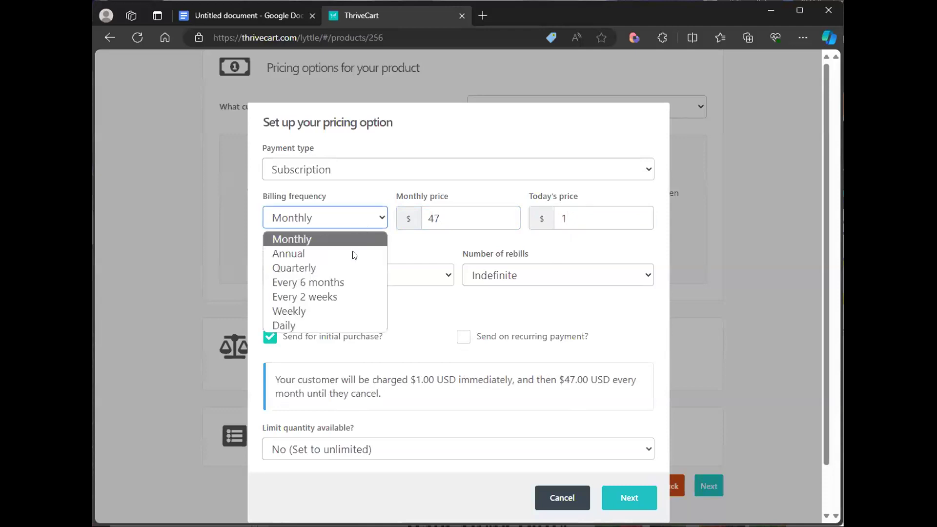
click(345, 297)
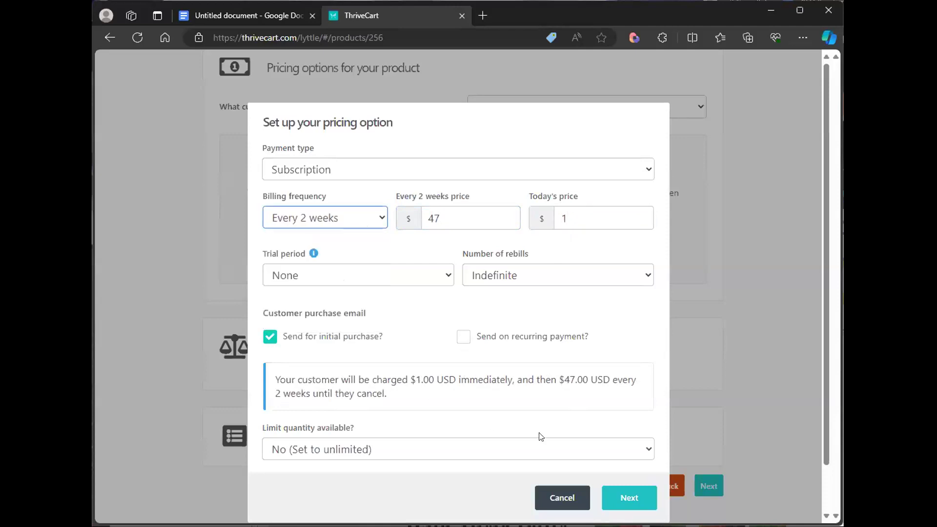
click(360, 225)
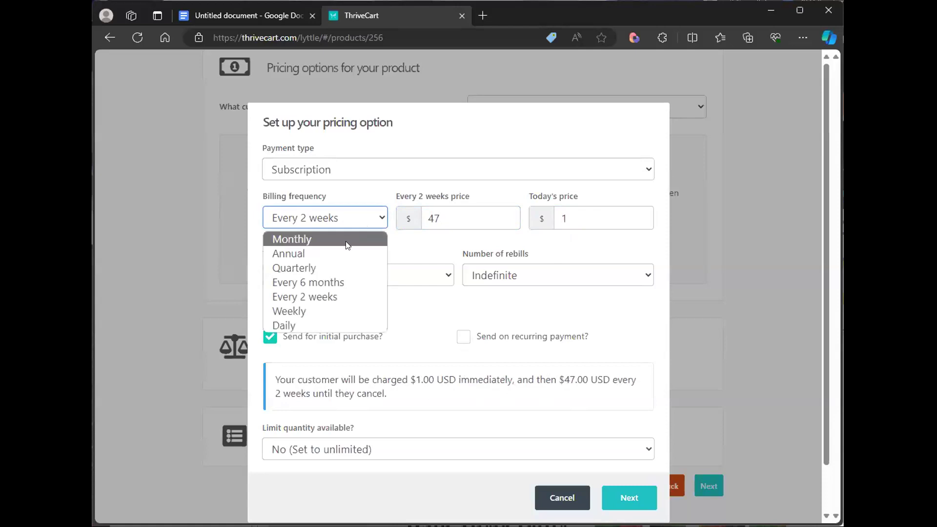
click(346, 241)
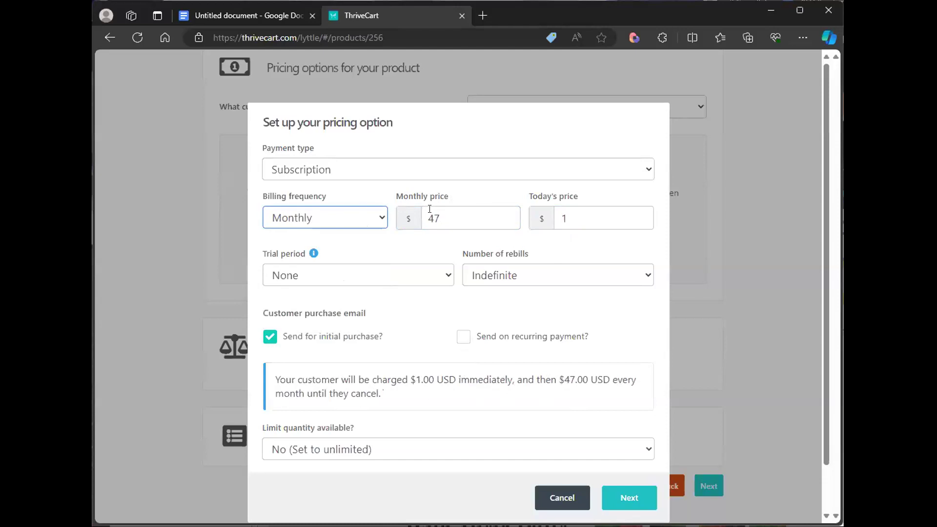
- Set a 3 days trial period and a custom number of rebills of 4
click(355, 285)
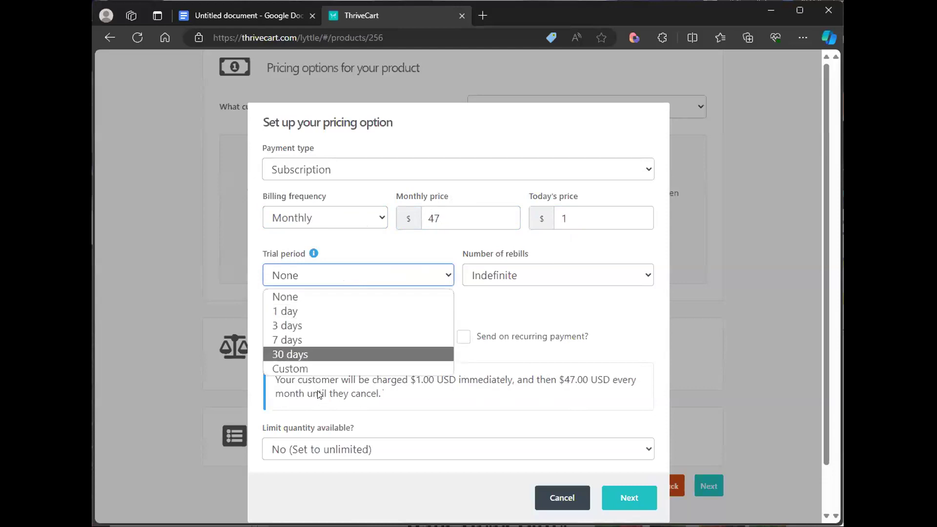
click(328, 324)
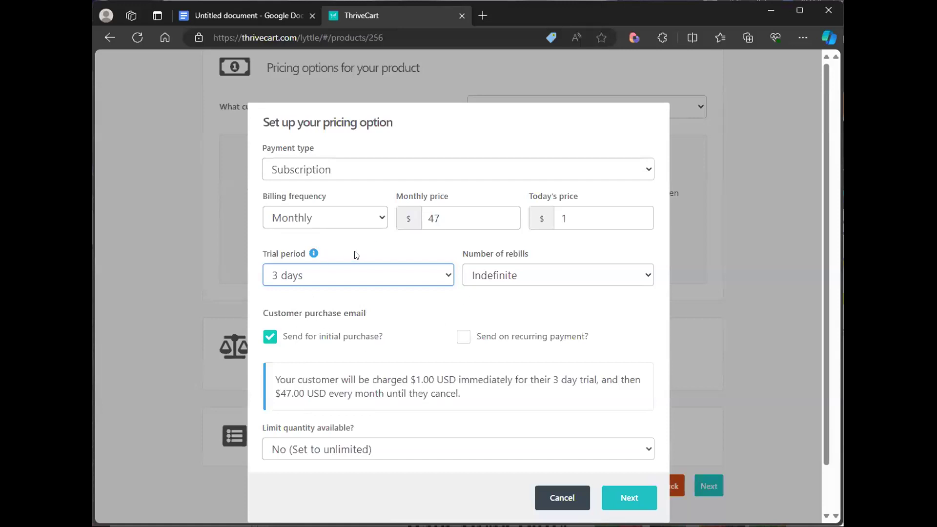
click(536, 277)
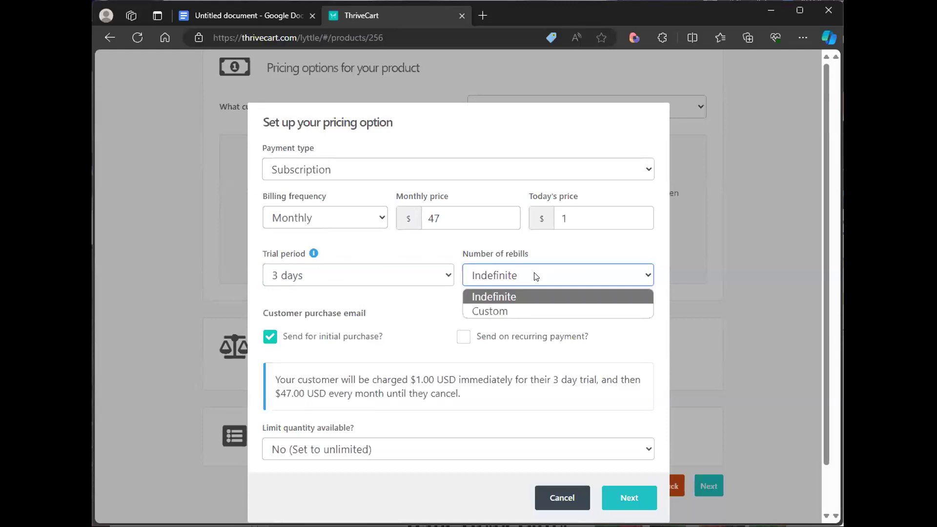
click(533, 311)
click(601, 277)
double_click(599, 277)
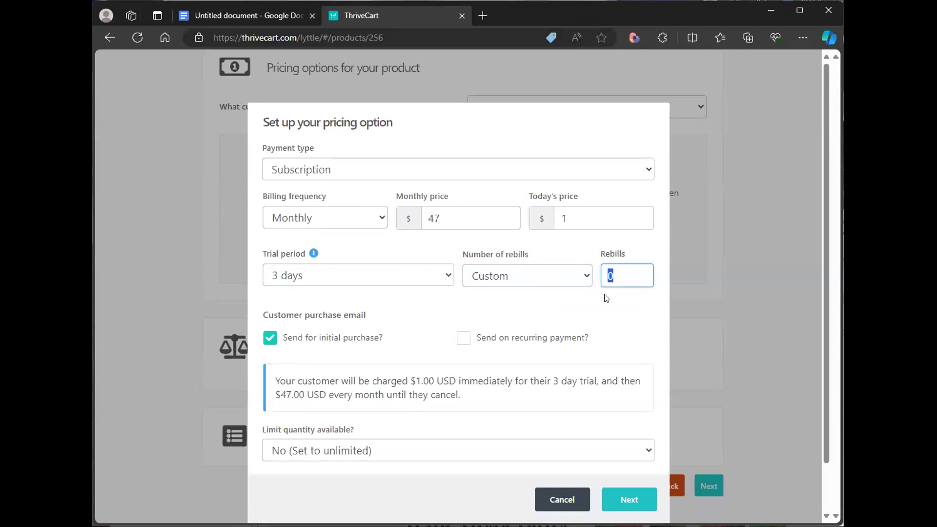
text(4)
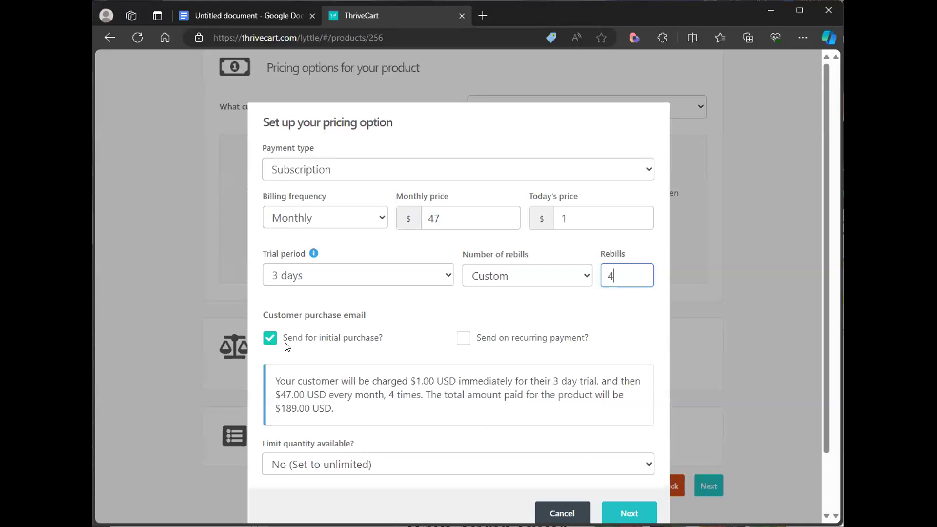
- Enable sending the customer email on recurring payments and continue to the next stage
click(459, 342)
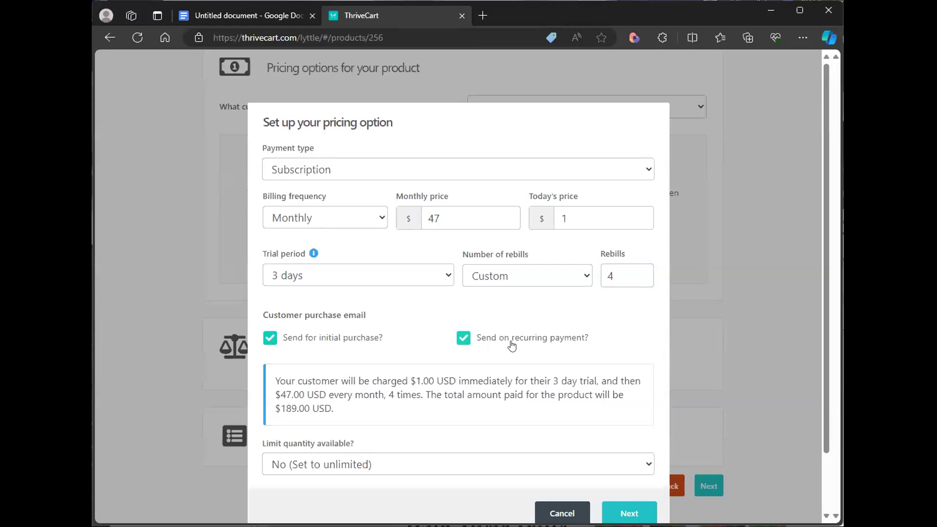
scroll(519, 341, down, 2)
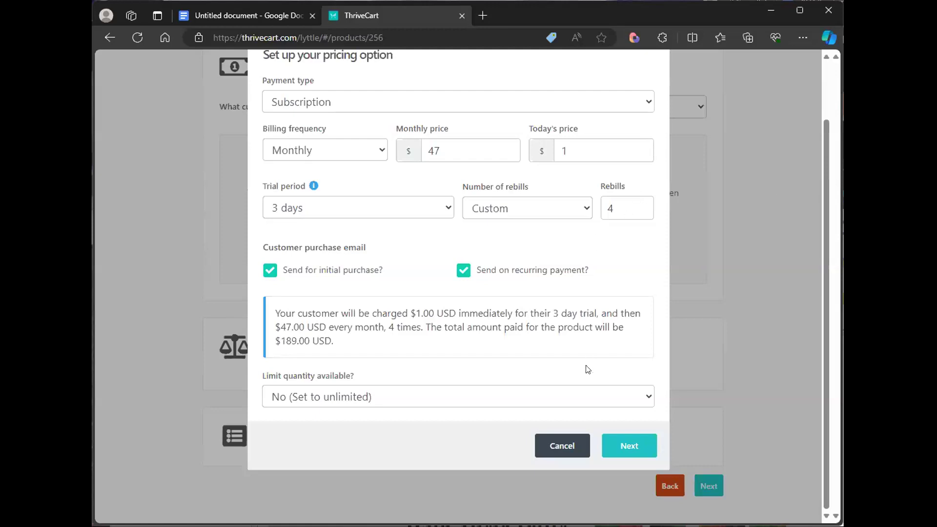
click(345, 398)
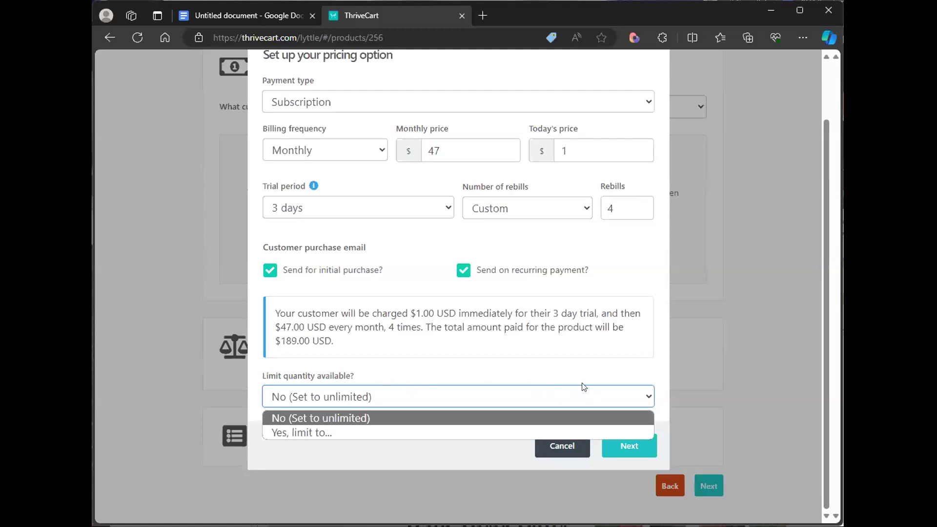
click(631, 447)
click(633, 446)
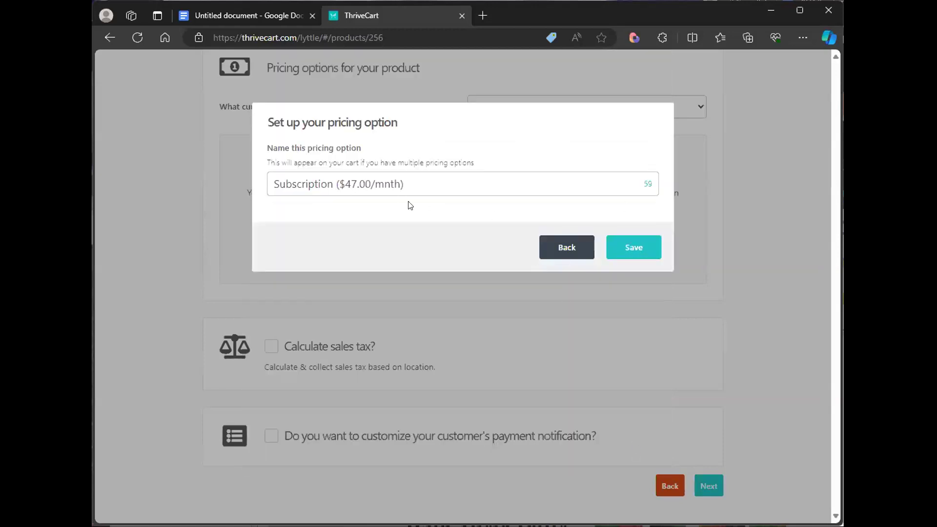
- Name the pricing option "$1 for 3 day then ($47.00/mnth)" and save it
drag(306, 182, 257, 182)
text(I1)
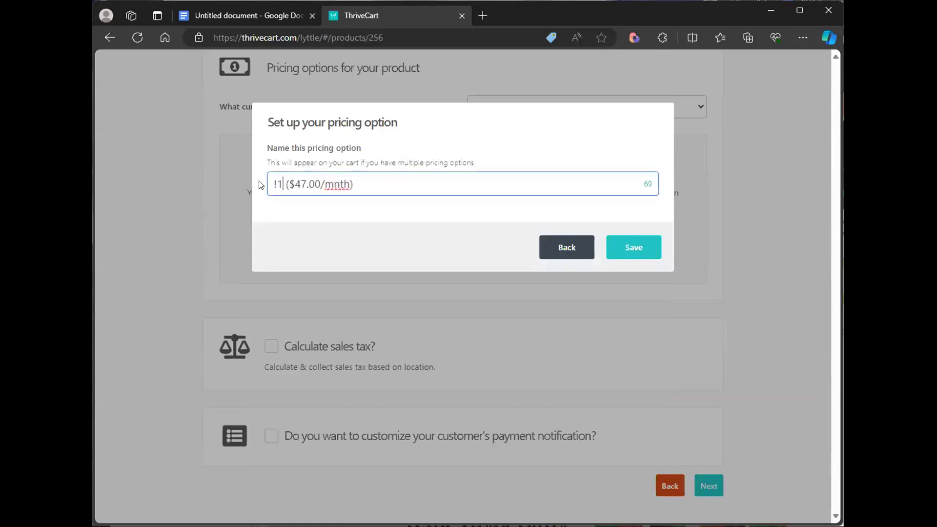
key(BackSpace)
text($1 )
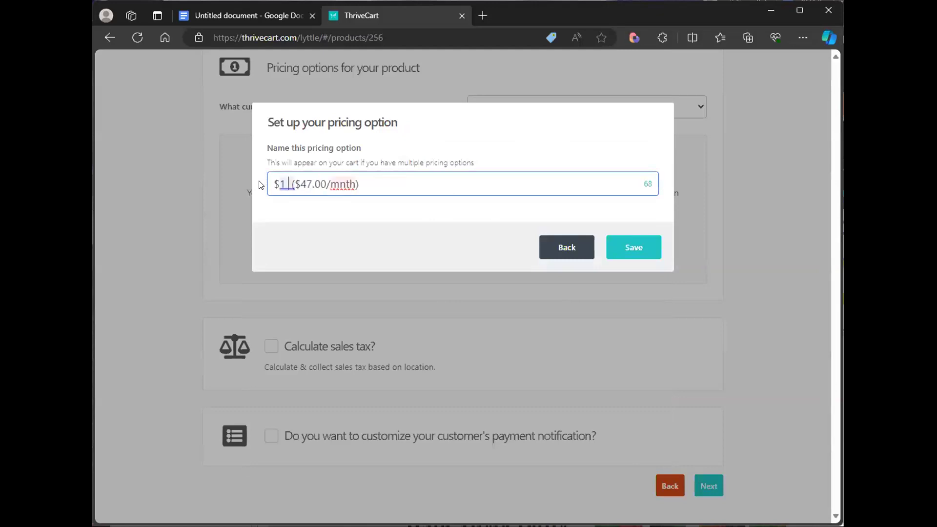
text(for 3 day and)
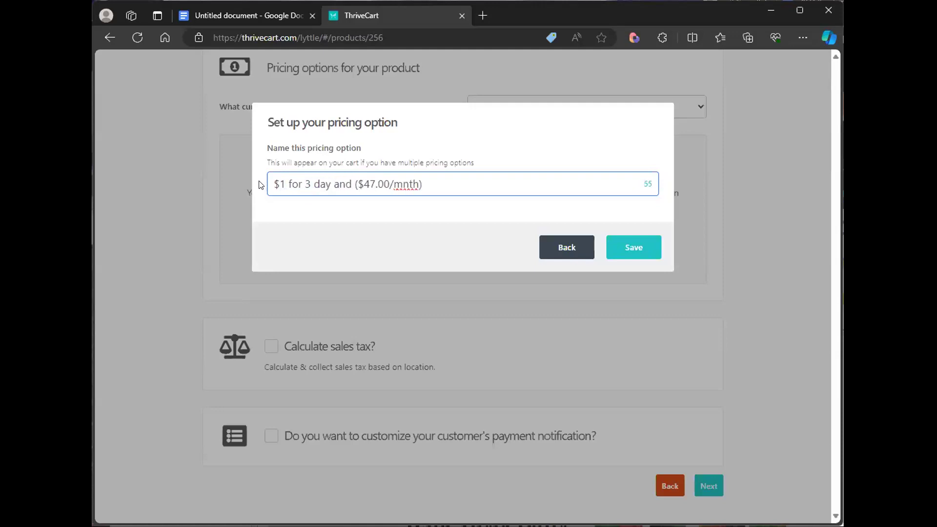
key(BackSpace)
key(BackSpace)
key(BackSpace)
text(then)
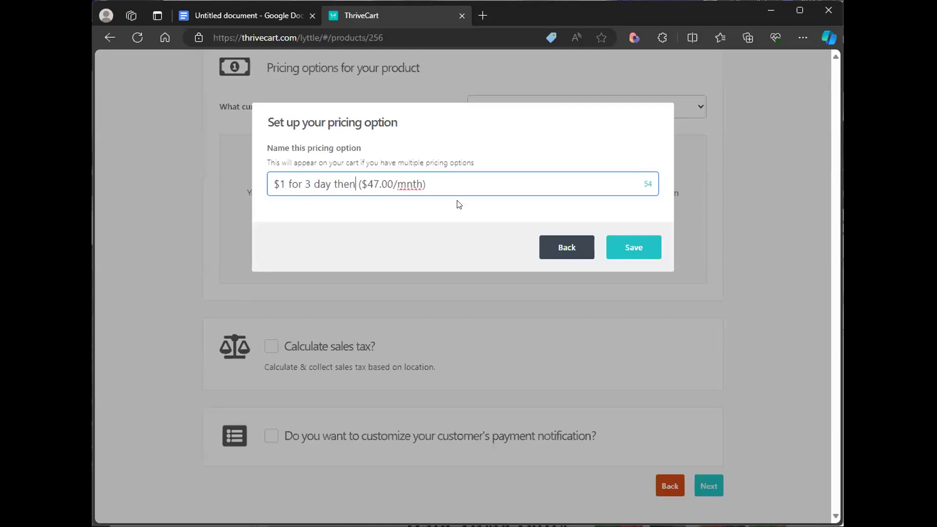
click(620, 251)
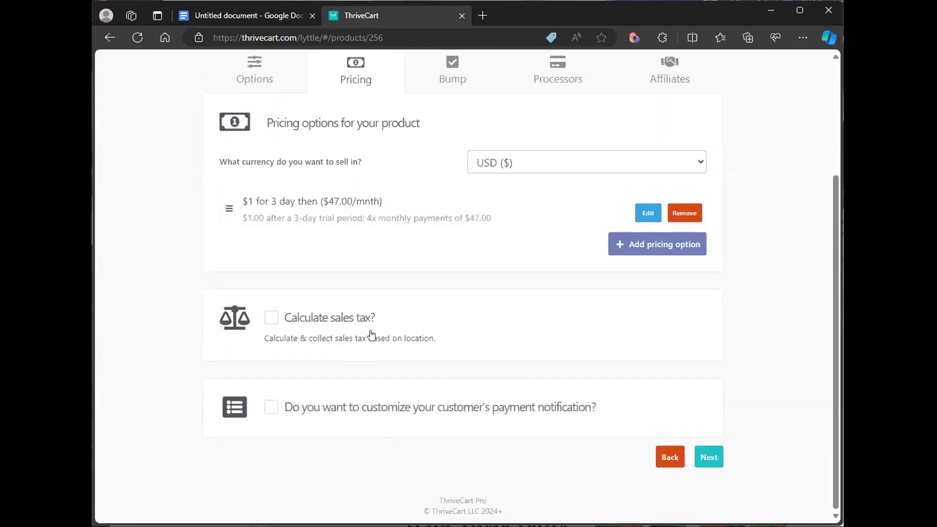
- Turn on the customized customer payment notification using the Detailed notification layout
click(271, 407)
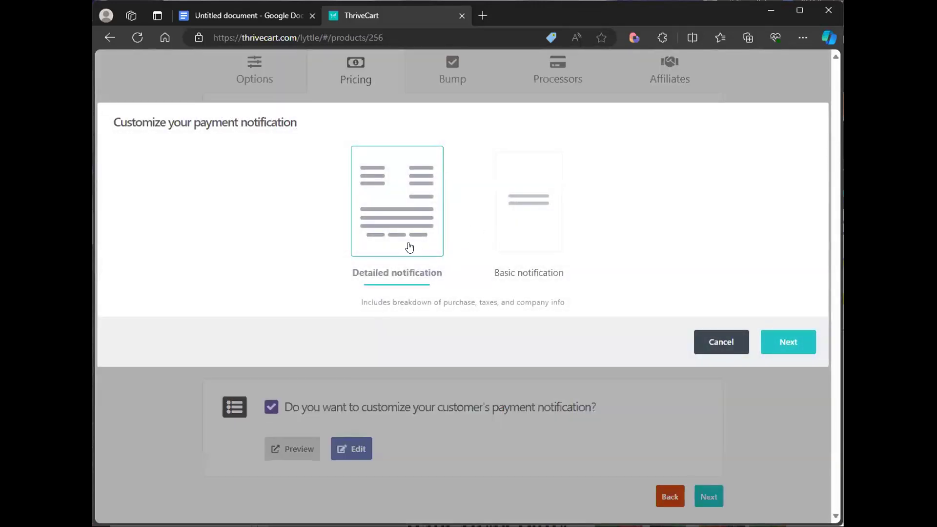
click(777, 343)
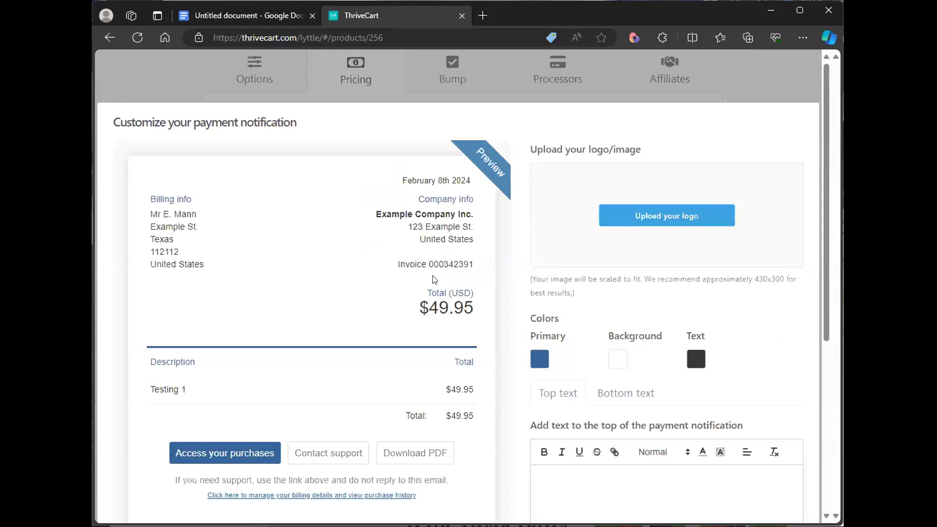
scroll(433, 278, down, 1)
scroll(273, 259, up, 1)
scroll(665, 328, down, 3)
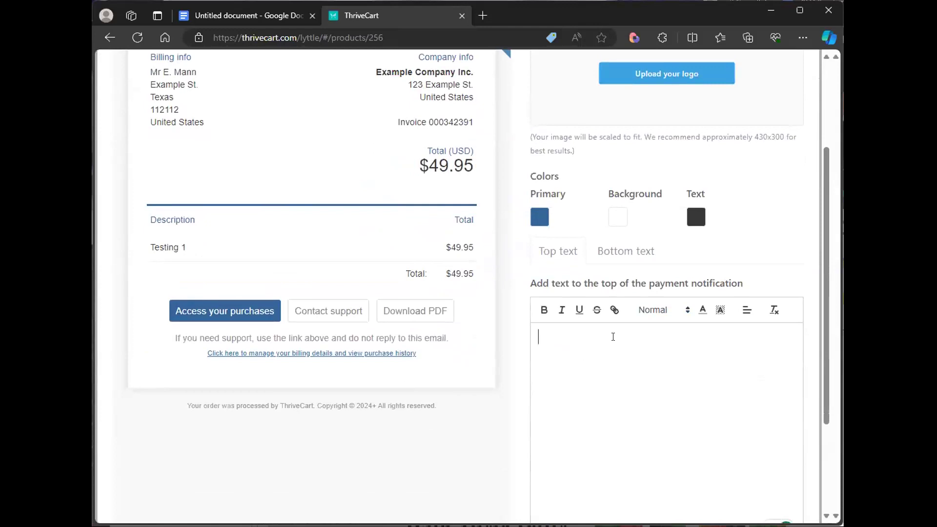
- Add the top text "Congrats! You are in the best program ever! Looking forward to working with you!" to the notification
text(Congrats! You are in the best program ever! Loo)
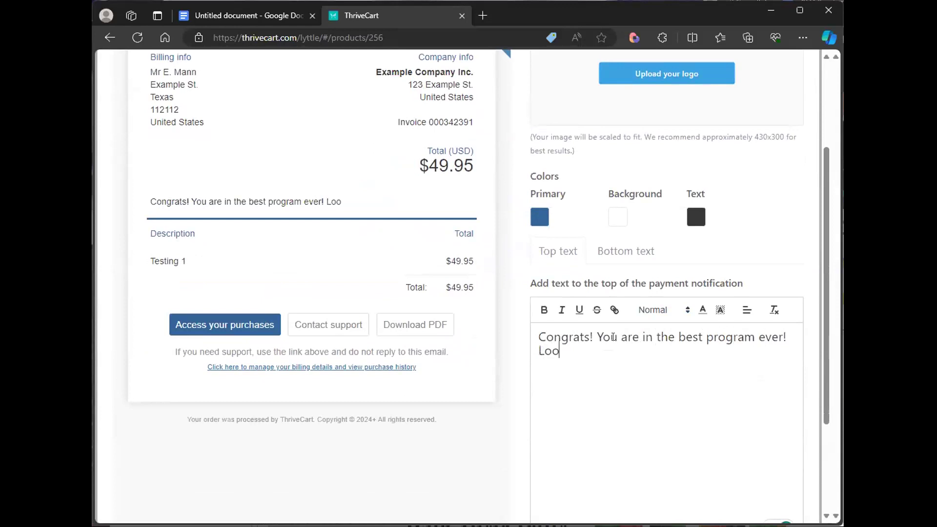
text(king forward to working with yuo)
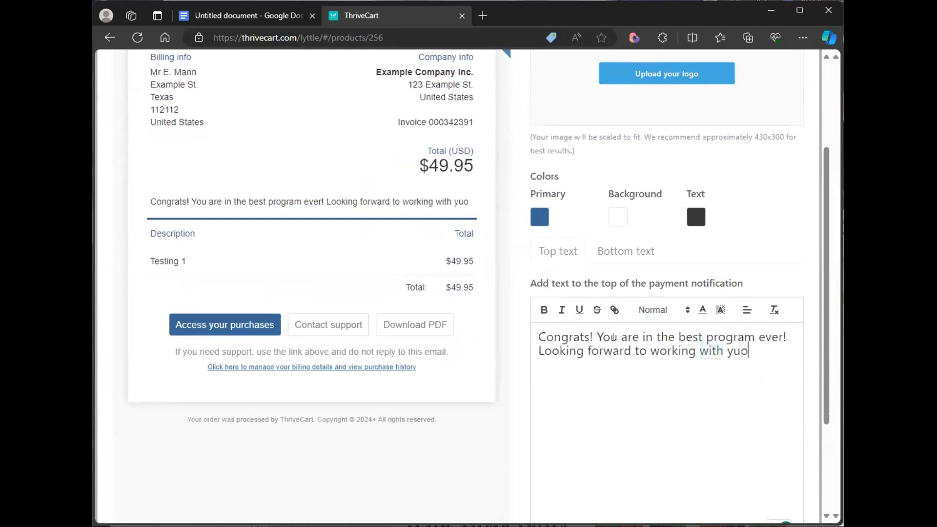
key(BackSpace)
key(BackSpace)
text(ou!)
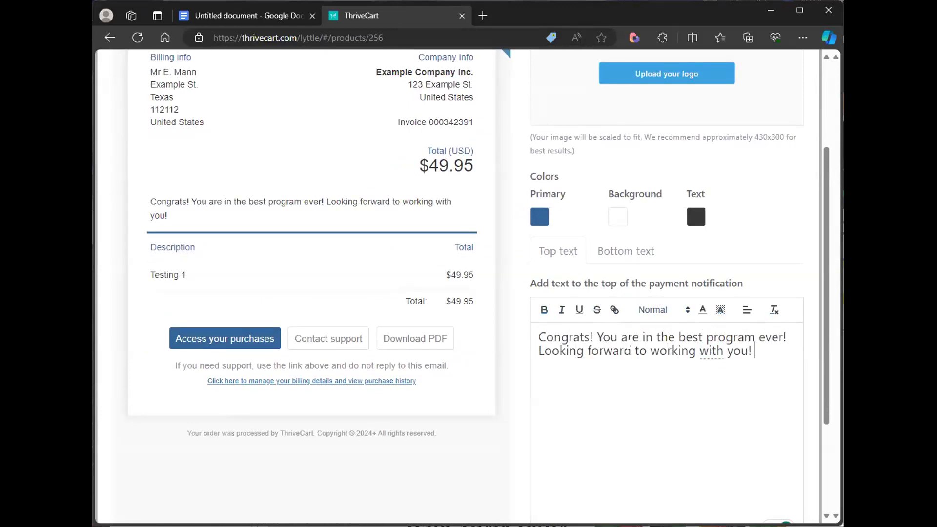
scroll(280, 209, up, 3)
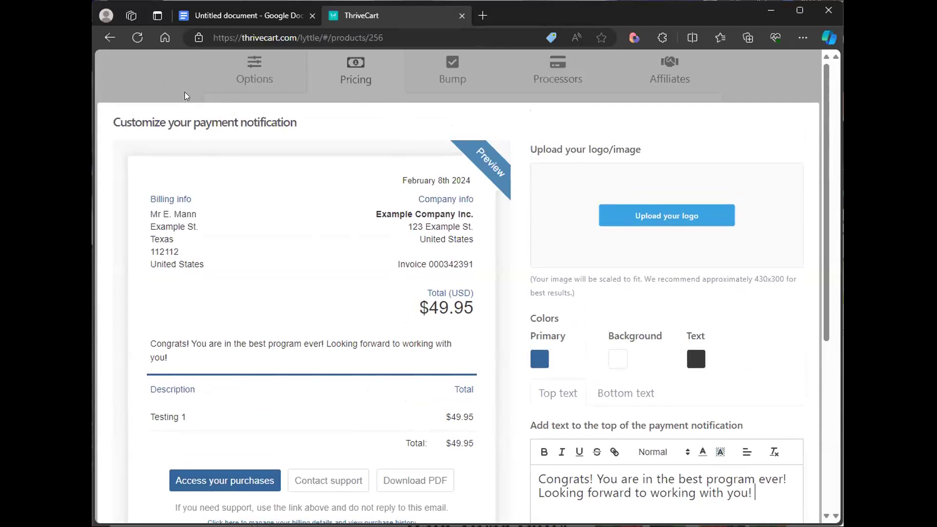
scroll(588, 341, down, 5)
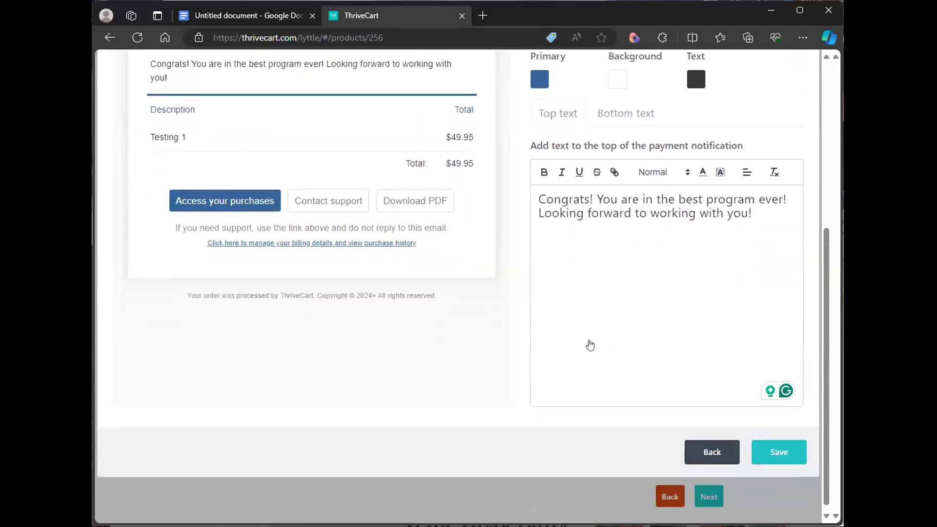
- Save the customized payment notification and continue to the bump offer stage
click(766, 448)
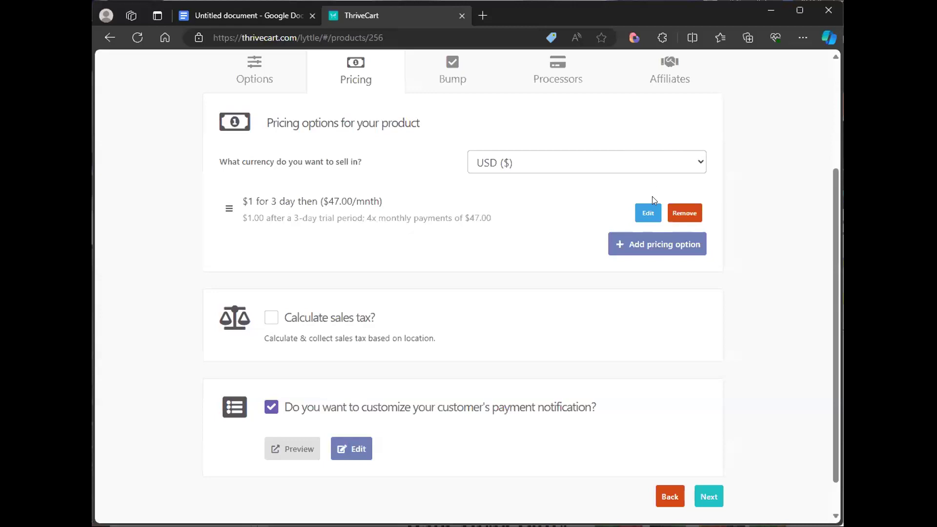
click(706, 498)
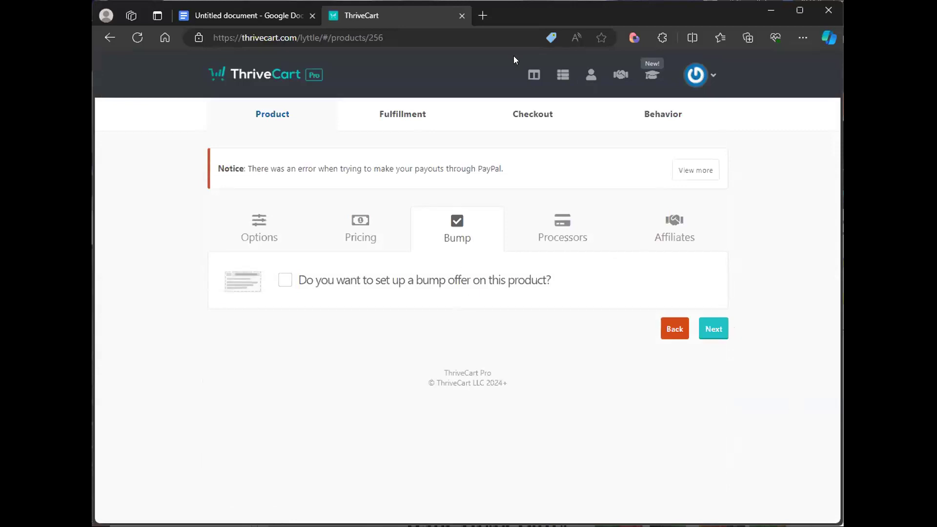
click(484, 15)
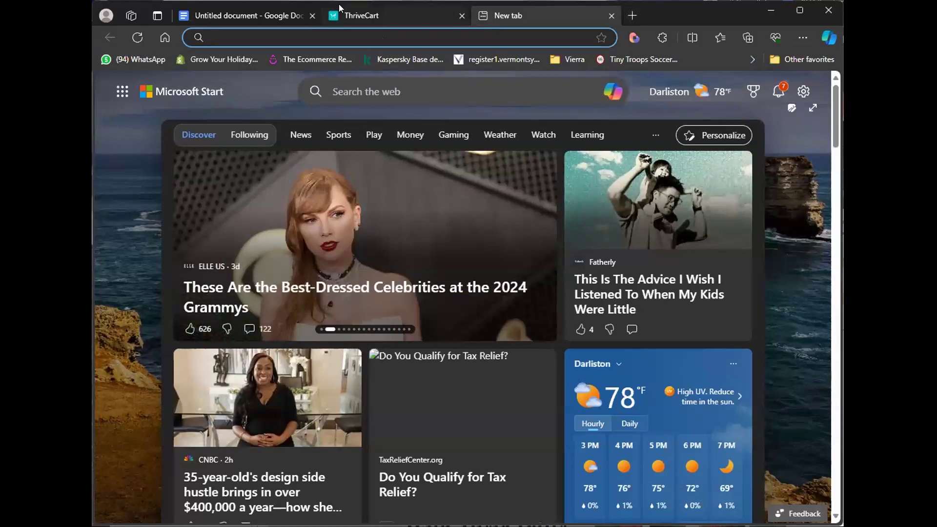
text(aiconsultantcertification.com)
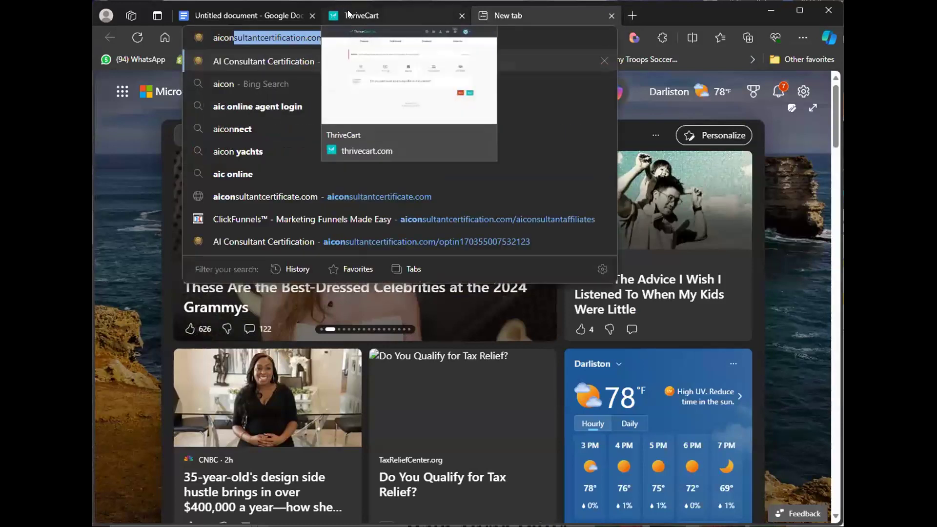
click(349, 12)
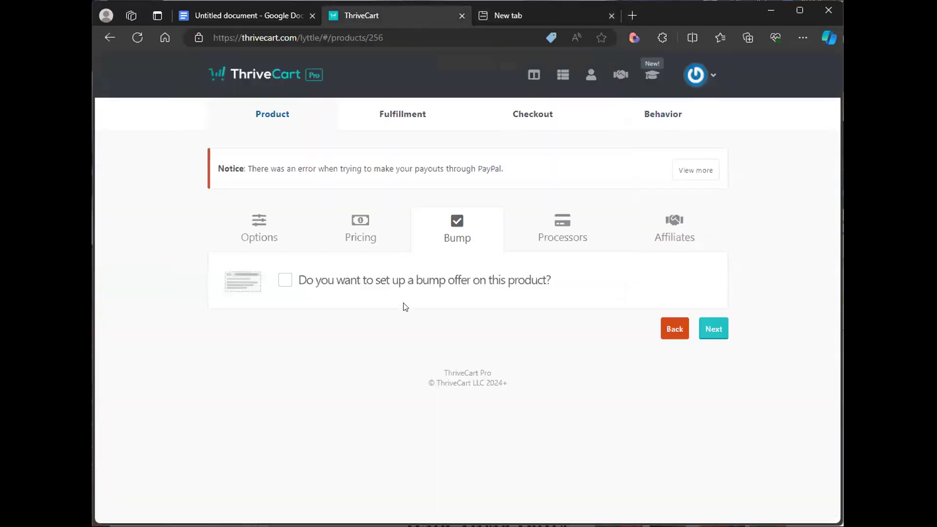
- Set up a Digital bump offer named "bump ofer" priced at $97
click(281, 282)
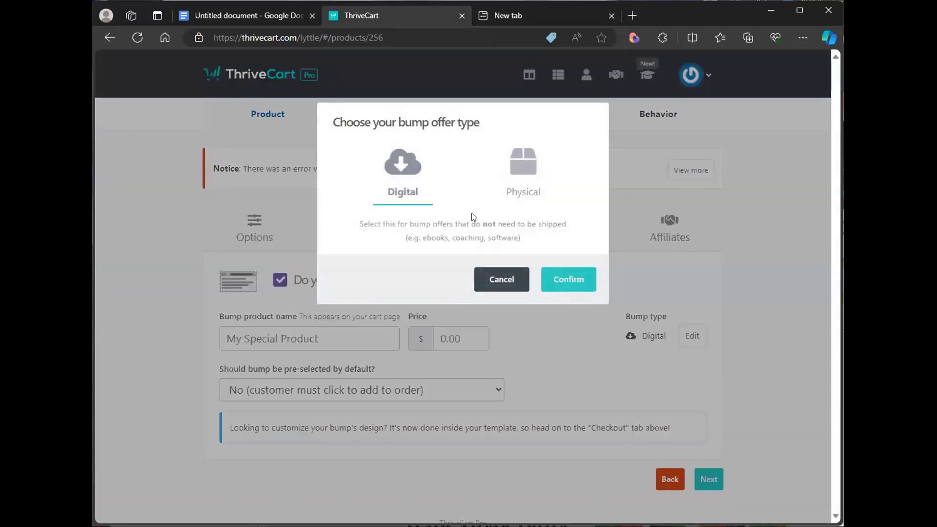
click(566, 283)
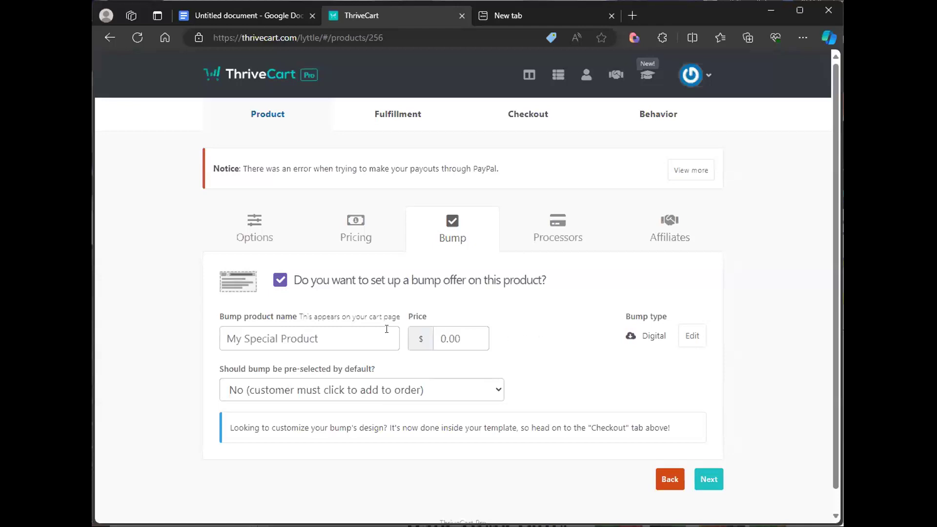
click(330, 335)
text(bump)
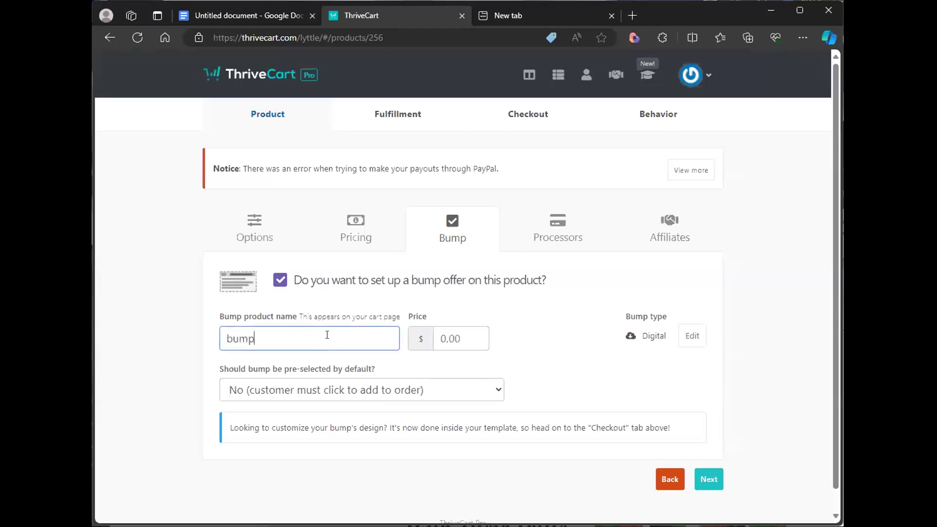
text( ofer)
click(418, 331)
text(97)
click(564, 360)
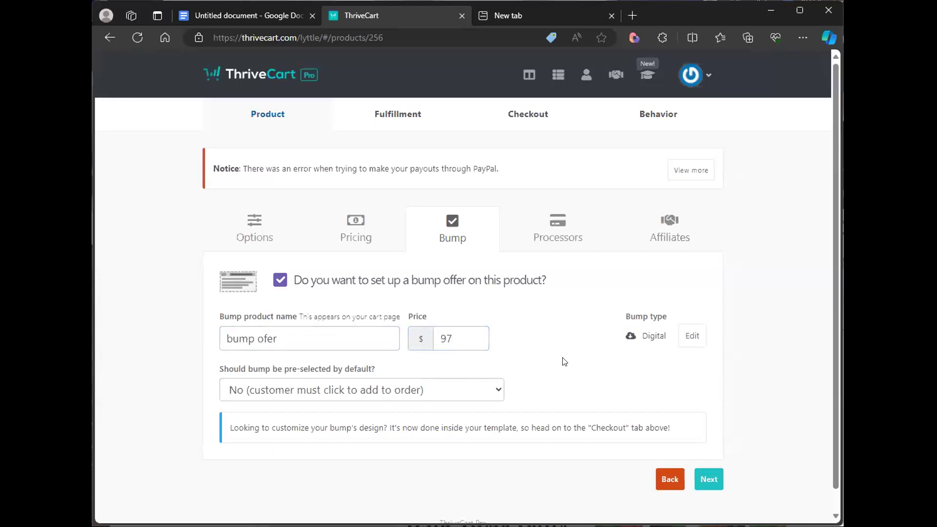
- Keep the bump not pre-selected by default and continue to the payment processors stage
click(468, 390)
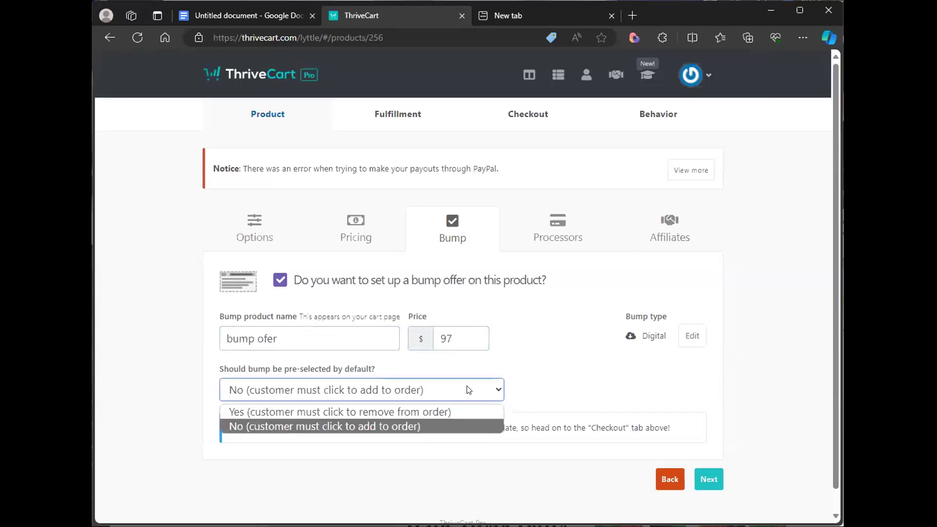
click(463, 427)
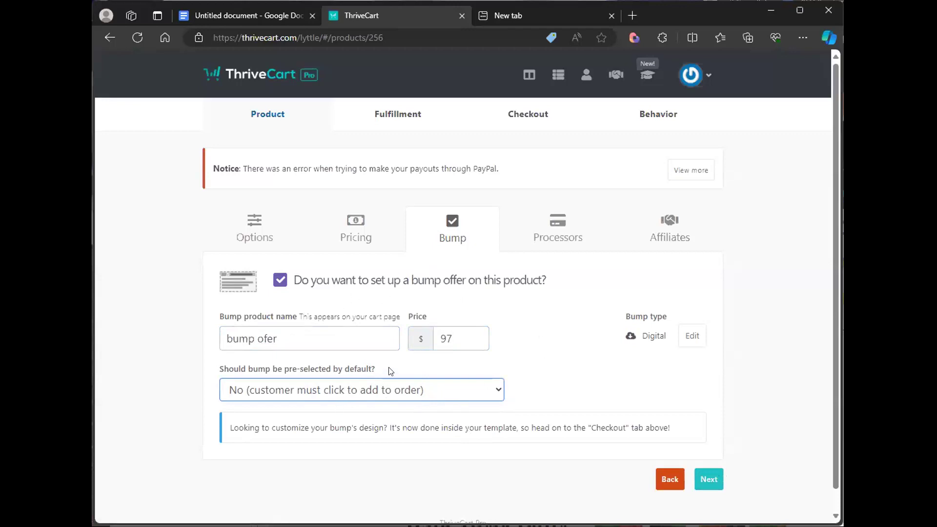
click(705, 480)
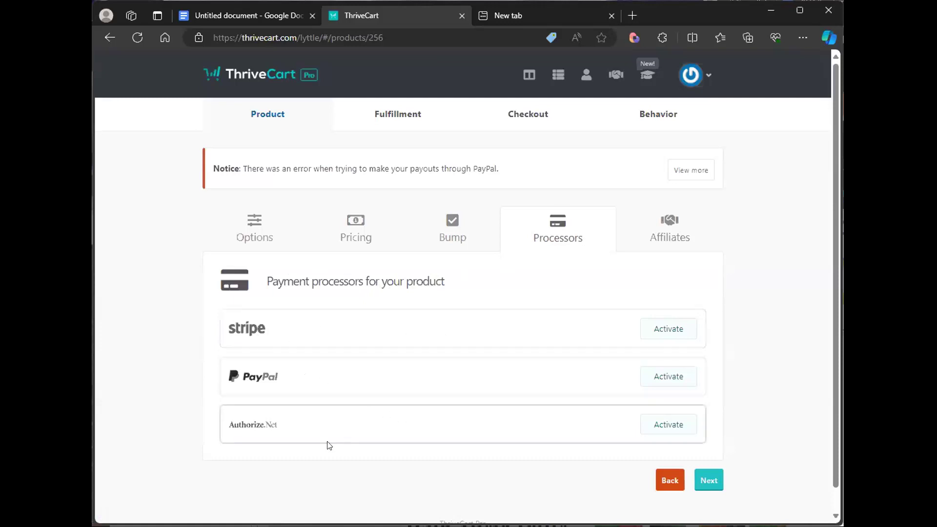
- Activate Stripe Enhanced as a payment processor using the connected Stripe account and save it
click(668, 335)
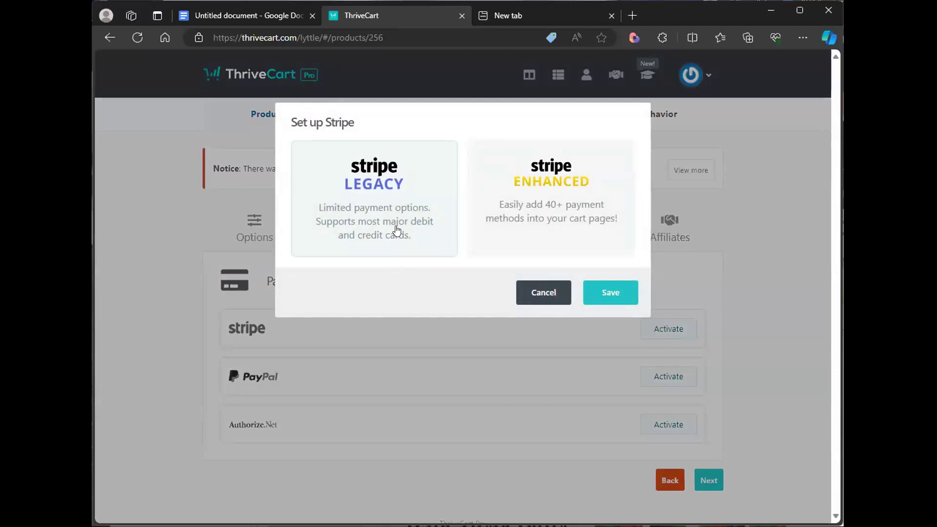
click(538, 236)
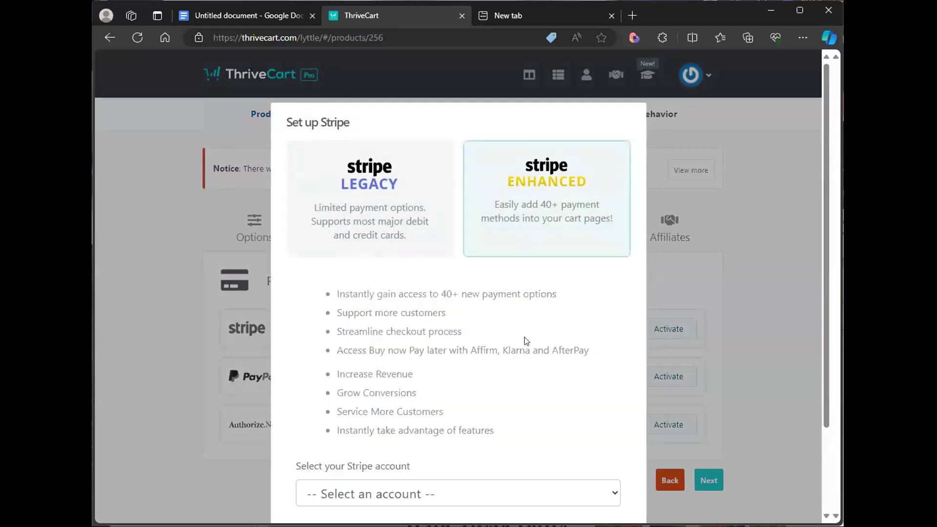
scroll(522, 341, down, 2)
click(428, 388)
click(414, 430)
click(608, 446)
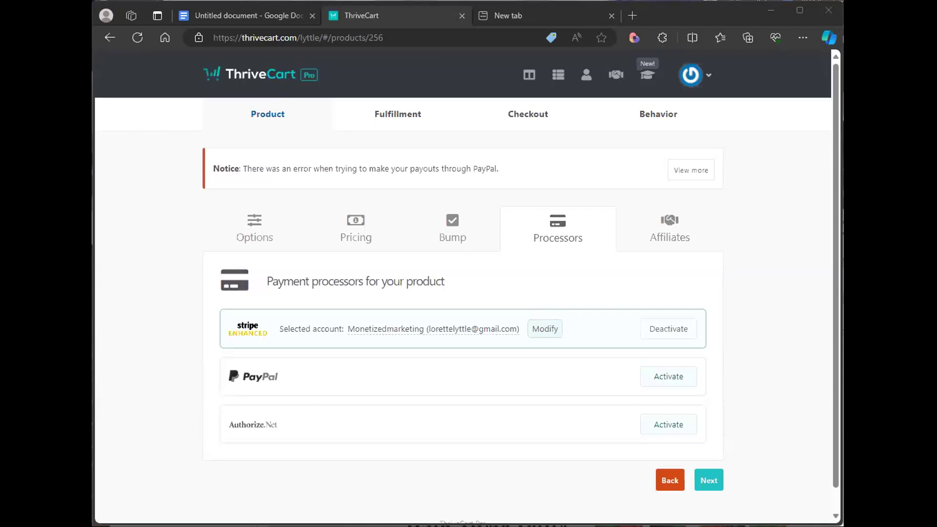
- Switch to the new browser tab and open aimarketingsummit2024.com
key(BackSpace)
key(BackSpace)
key(BackSpace)
key(BackSpace)
key(BackSpace)
key(BackSpace)
text(aimark)
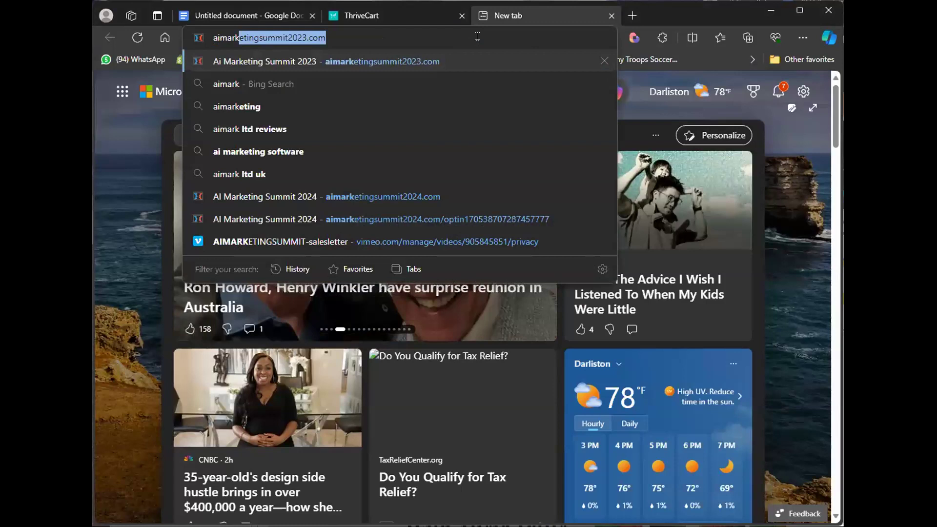
key(Right)
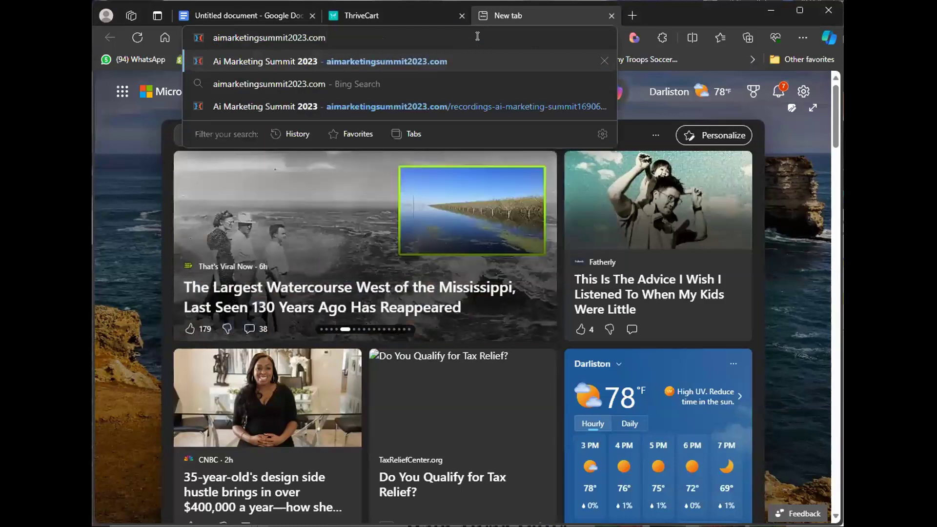
key(Left)
key(Left)
key(Left)
key(Left)
key(BackSpace)
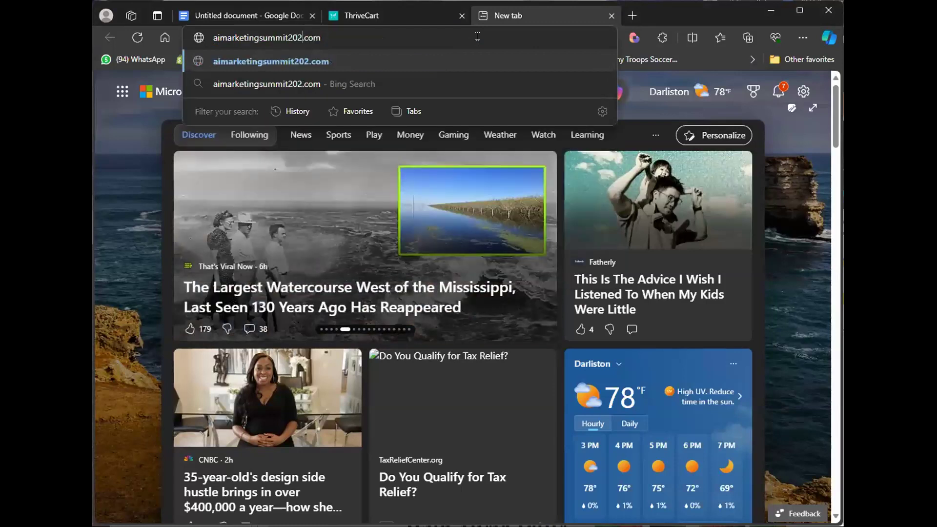
text(4)
key(Return)
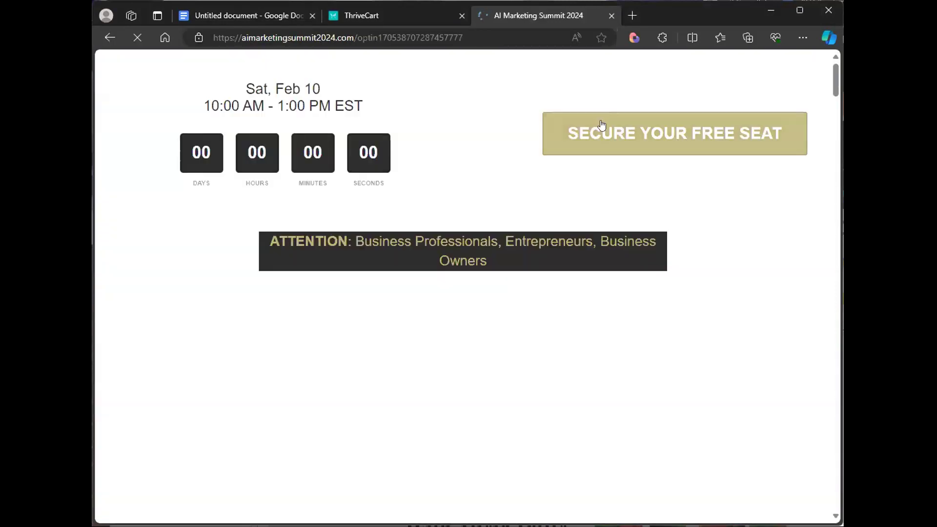
- Open the free-seat registration form on the summit page
scroll(645, 153, down, 10)
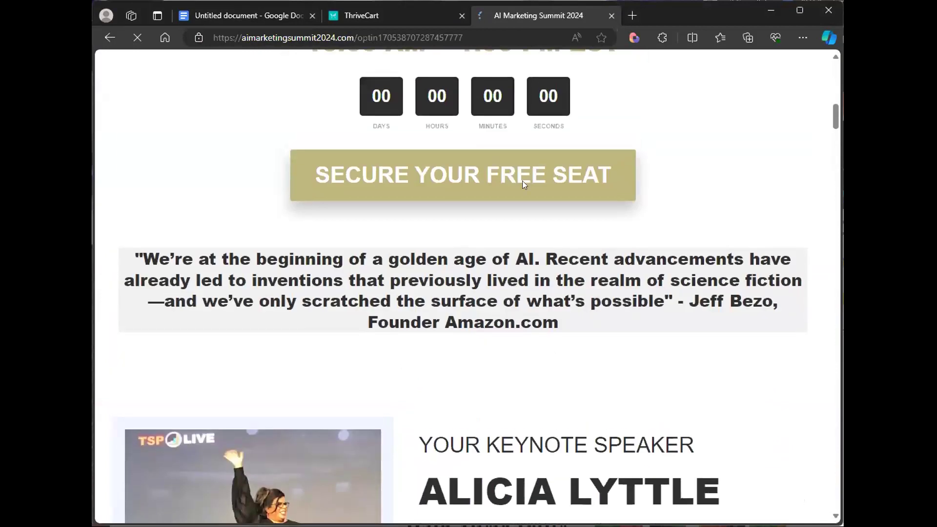
click(512, 178)
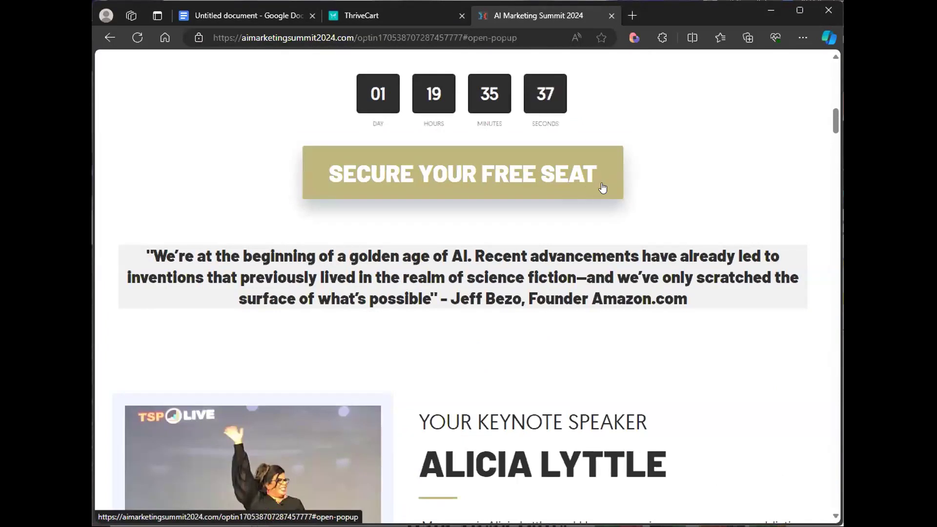
click(530, 180)
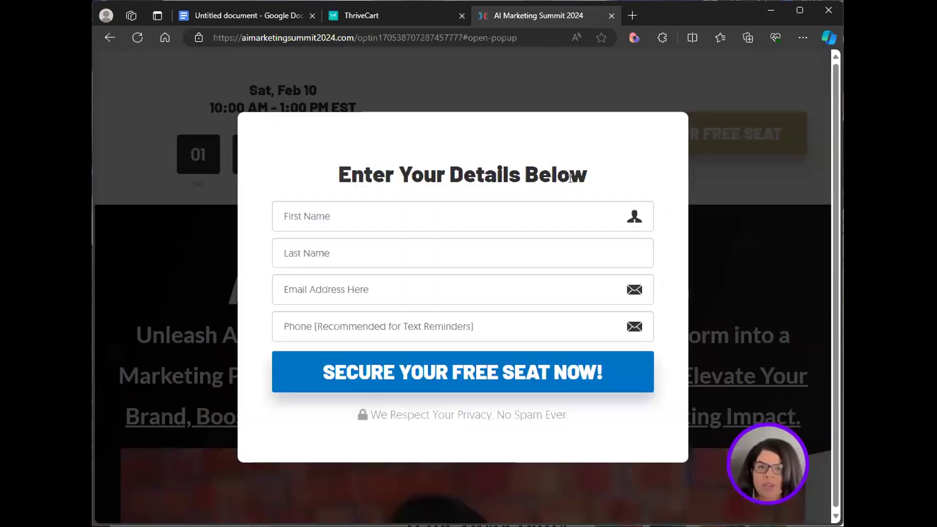
click(429, 209)
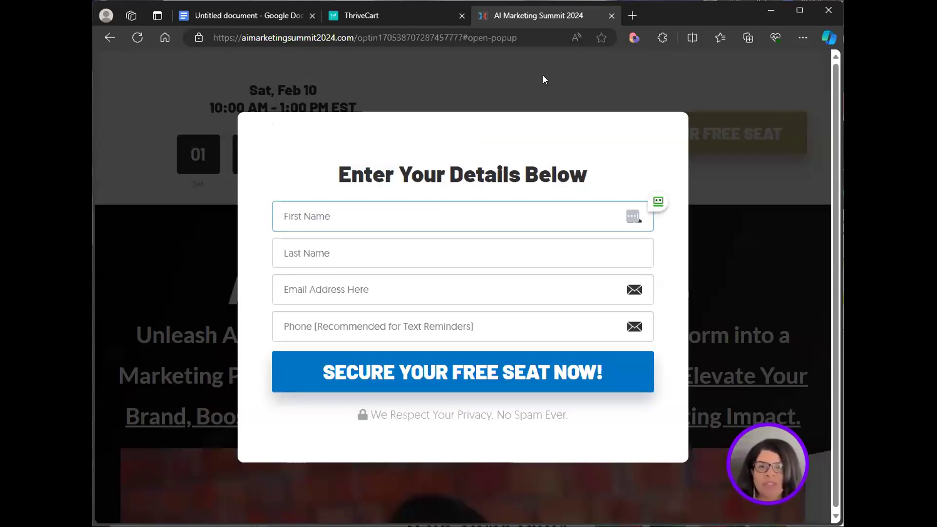
click(632, 16)
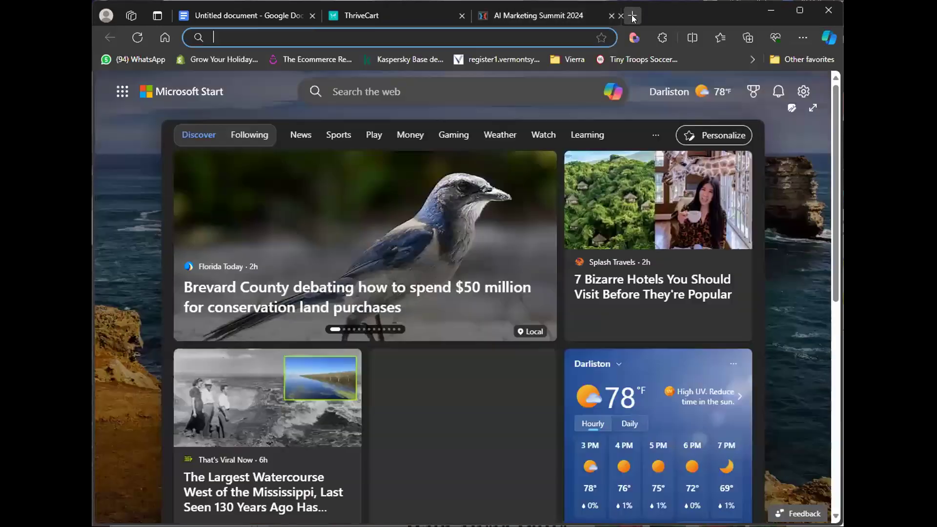
click(800, 36)
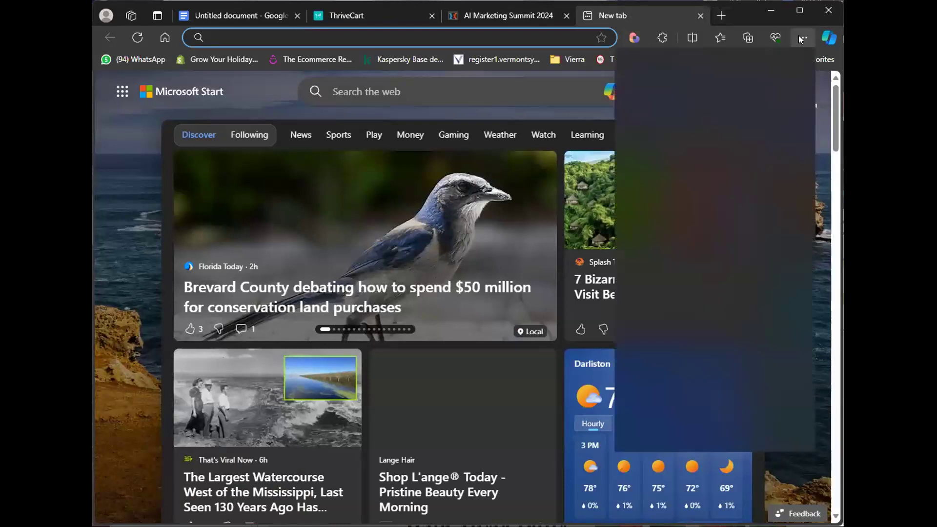
click(712, 100)
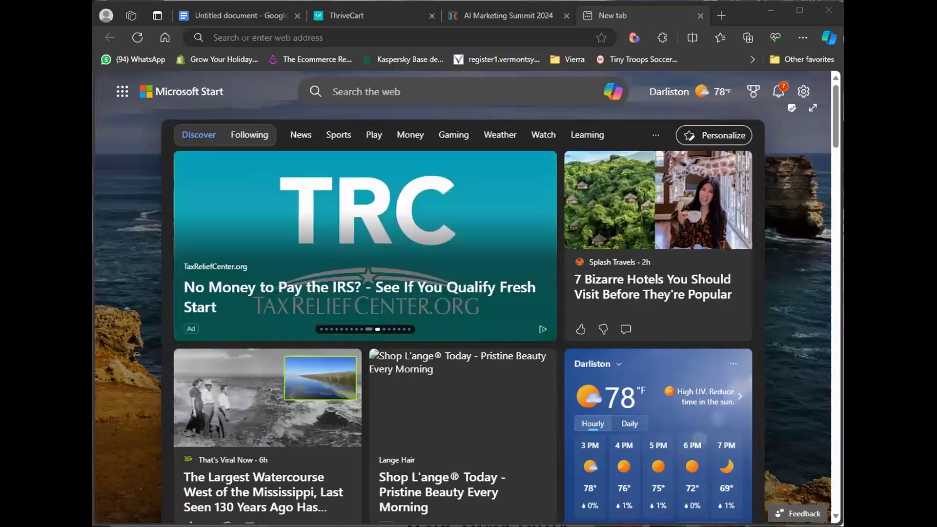
click(519, 38)
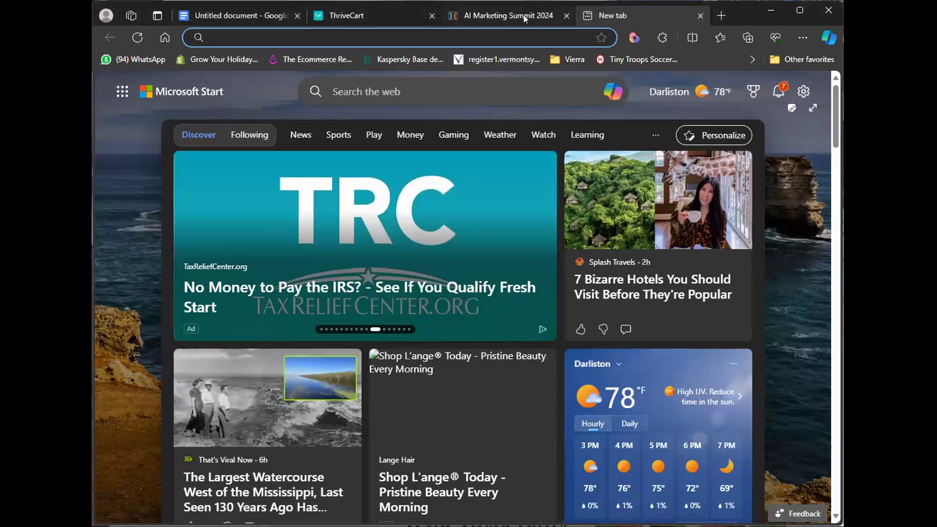
- Return to the product's processors and review the Stripe Enhanced account settings
click(339, 15)
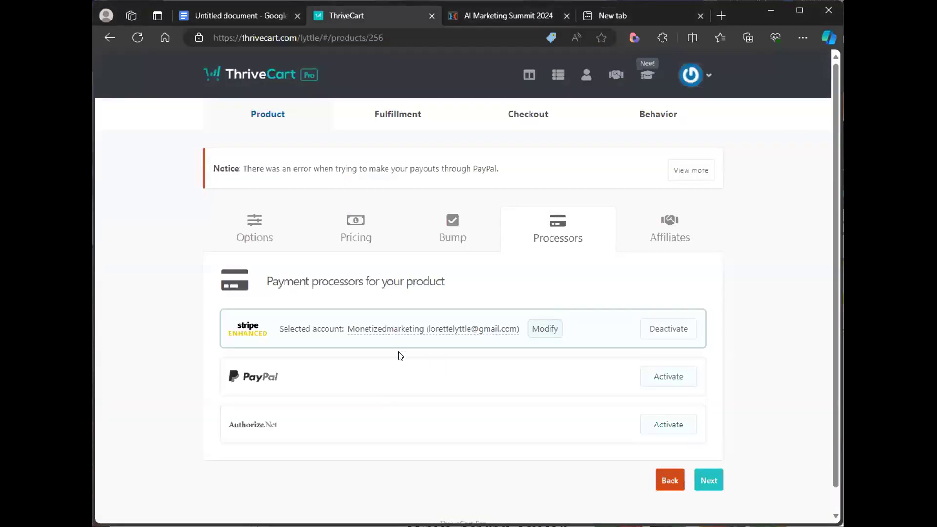
click(544, 328)
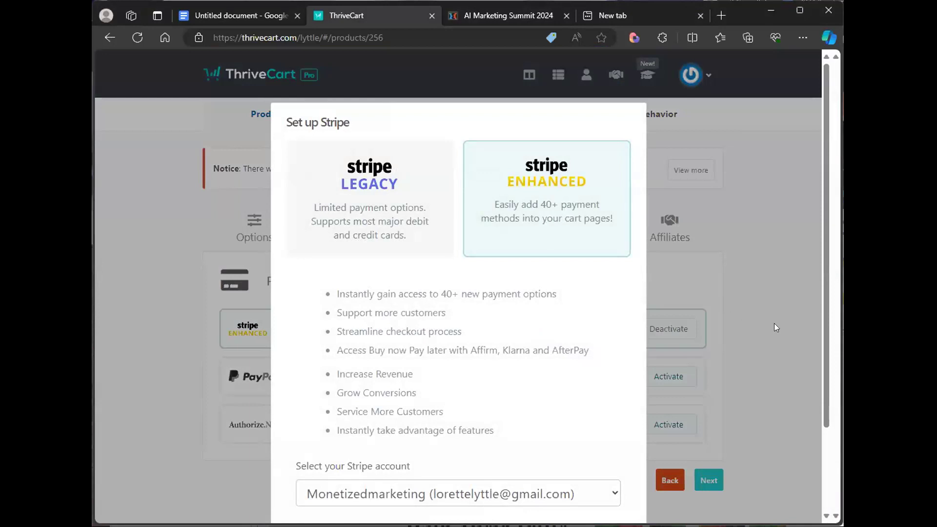
scroll(623, 302, down, 2)
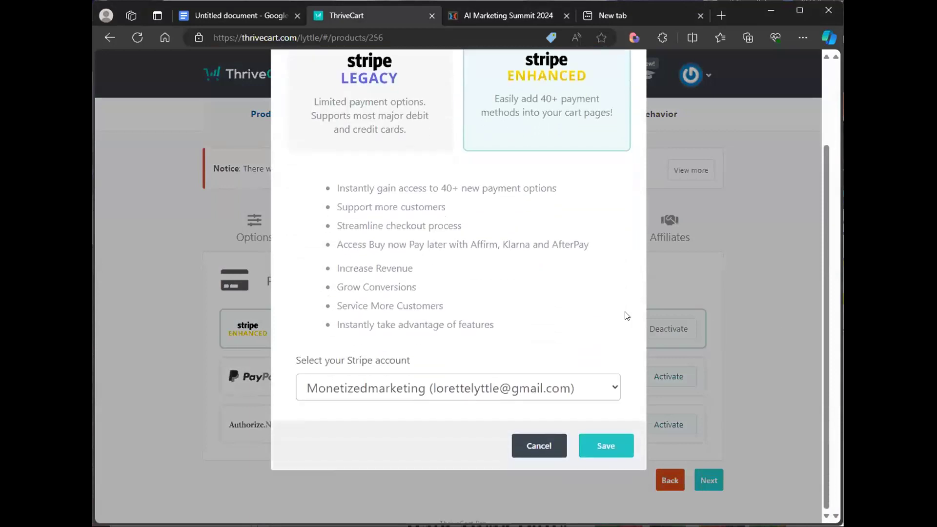
click(536, 446)
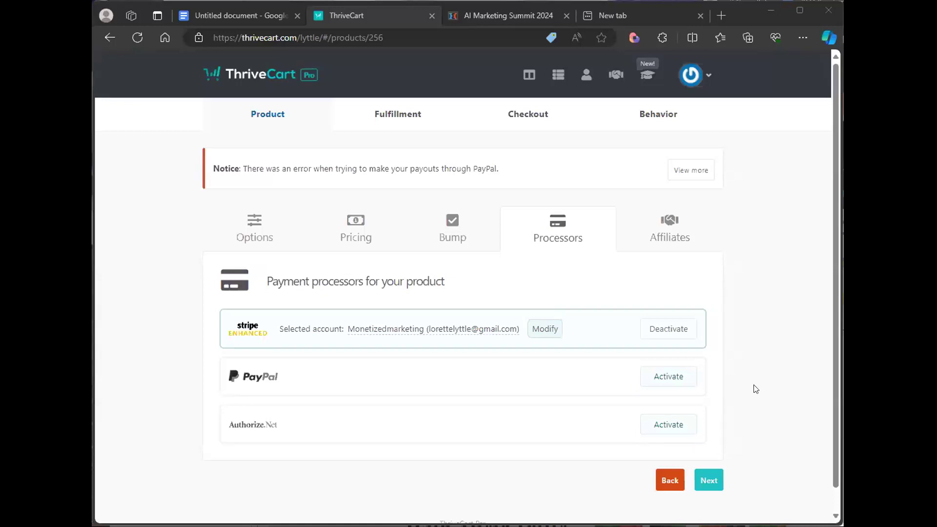
- Activate PayPal Enhanced as a payment processor with the Monetized Marketing LLC account and save it
click(649, 379)
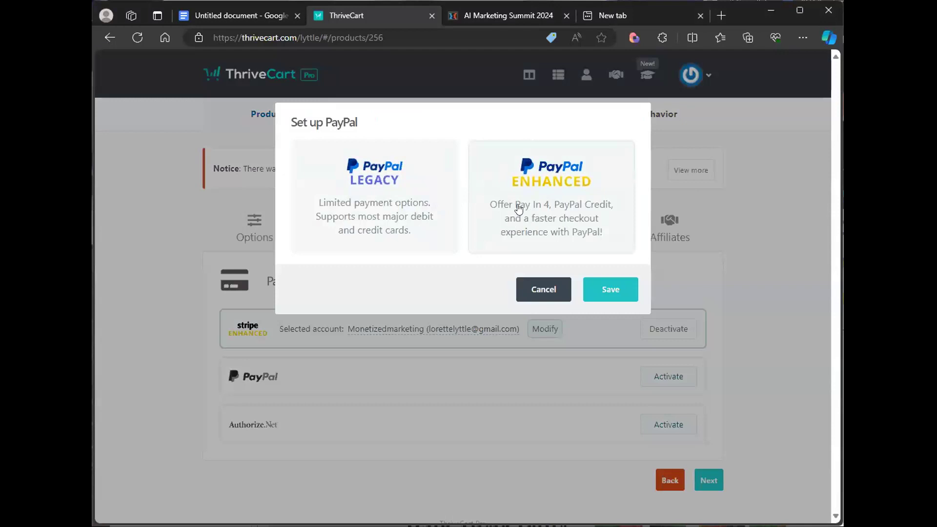
click(595, 231)
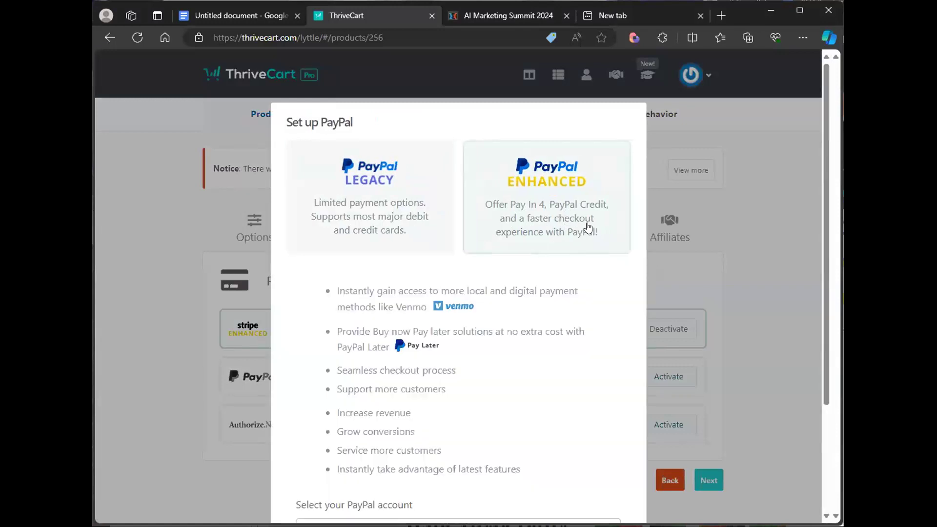
scroll(538, 322, down, 2)
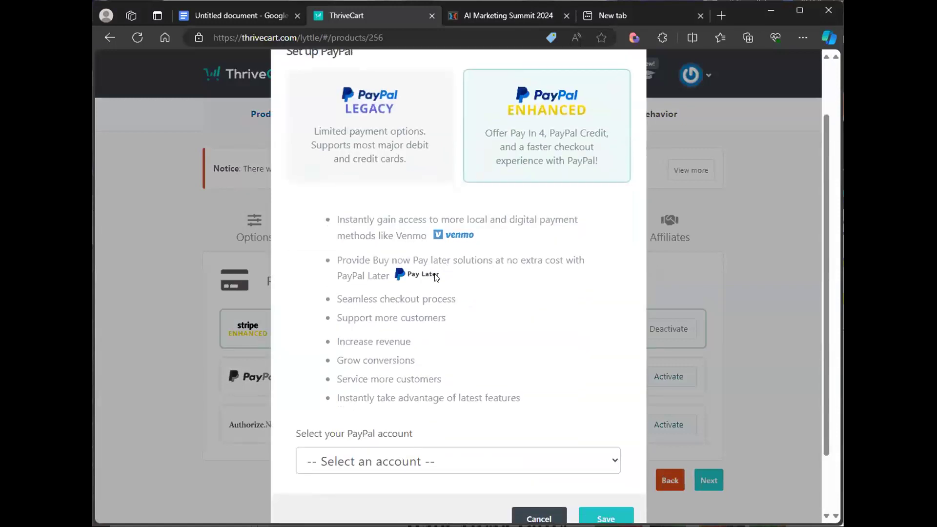
scroll(517, 374, down, 2)
click(504, 387)
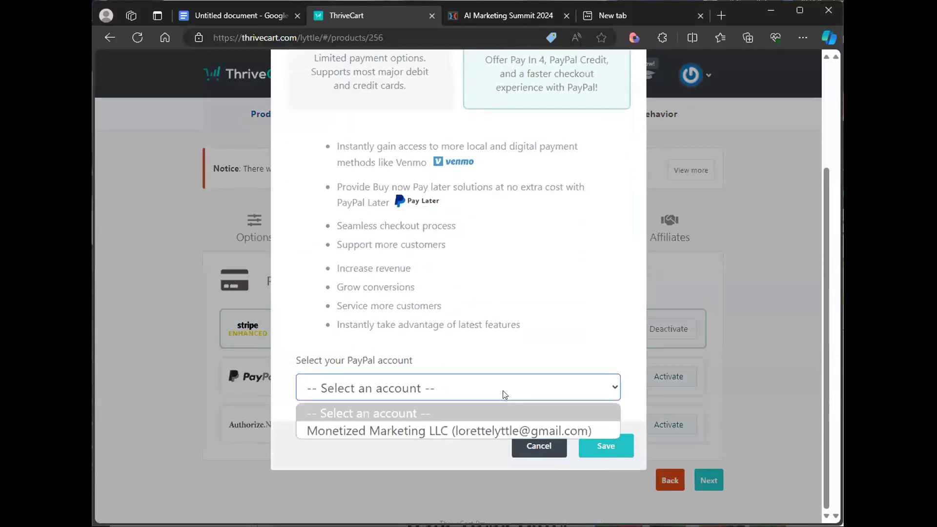
click(507, 431)
click(605, 445)
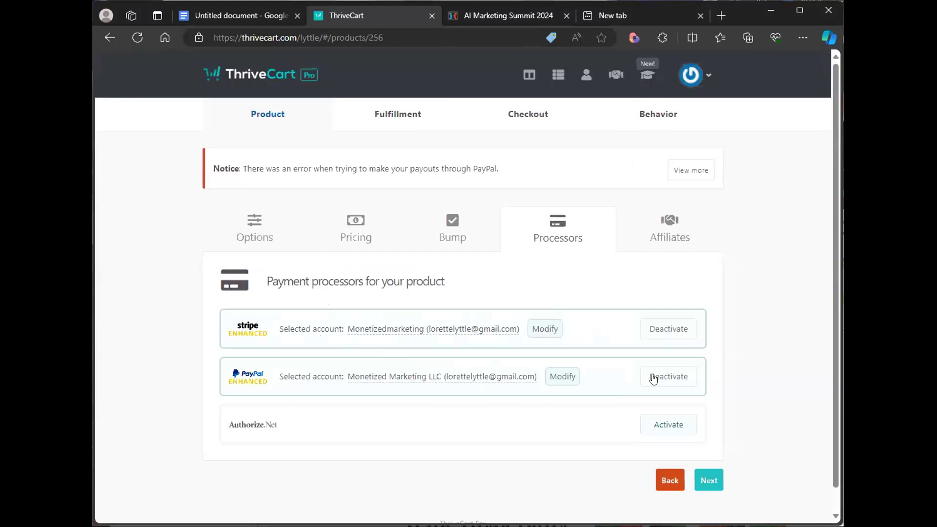
- Continue to the product's Affiliates settings and enable affiliates to promote this product
click(708, 480)
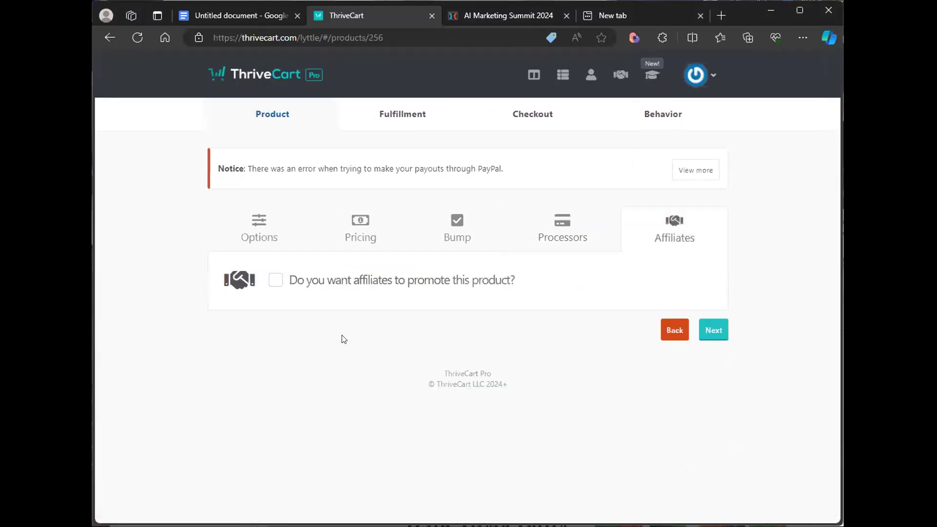
click(277, 283)
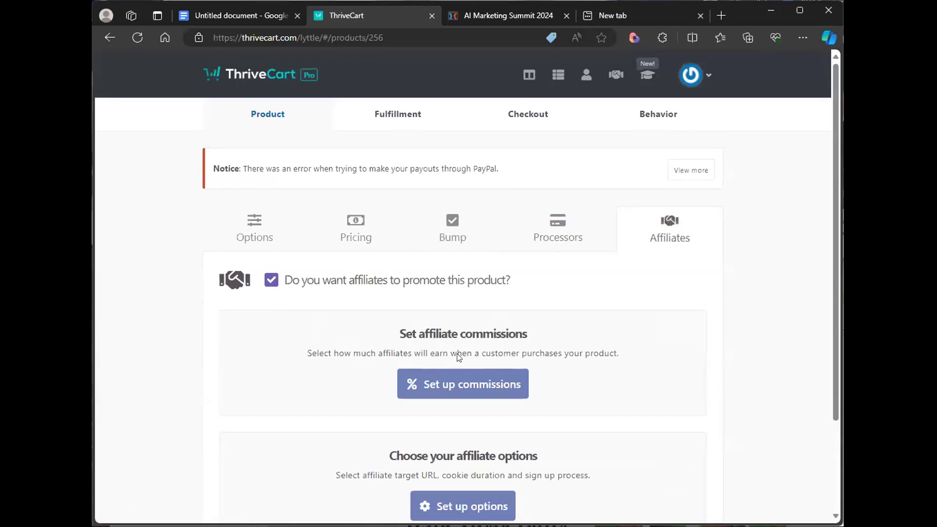
scroll(776, 294, down, 3)
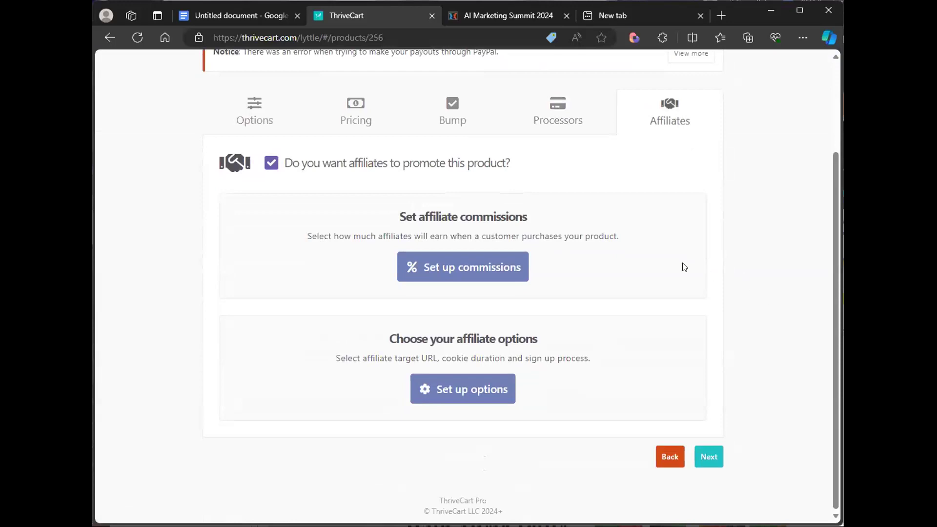
- Open the affiliate commission setup and review the commission type and the product, recurring and bump commission fields
click(465, 272)
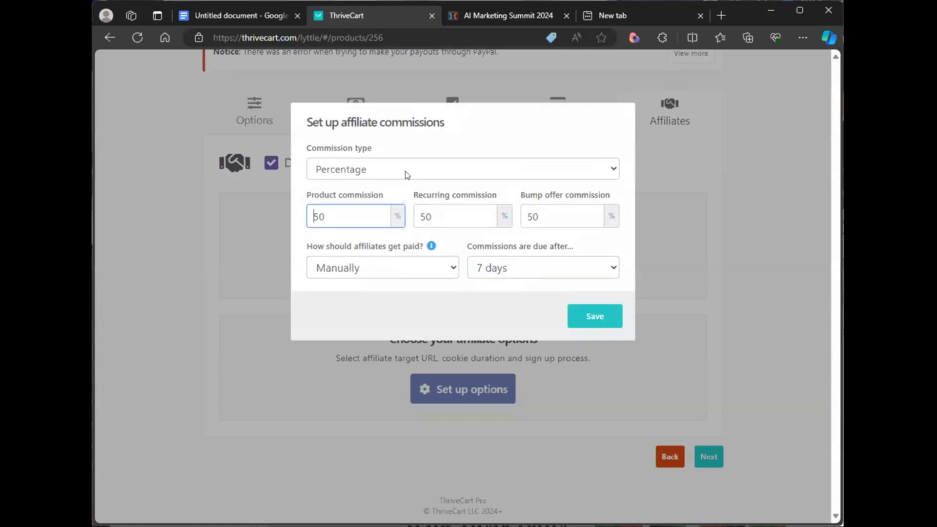
click(408, 175)
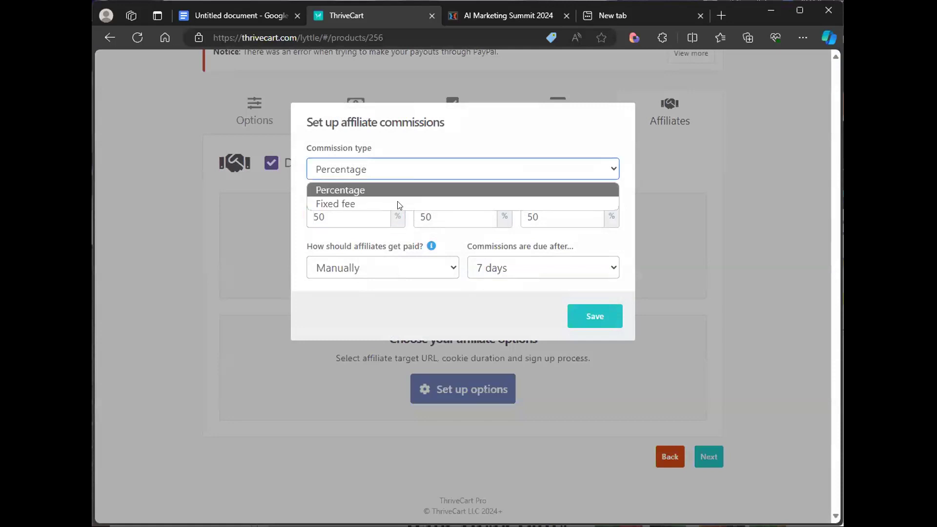
click(403, 193)
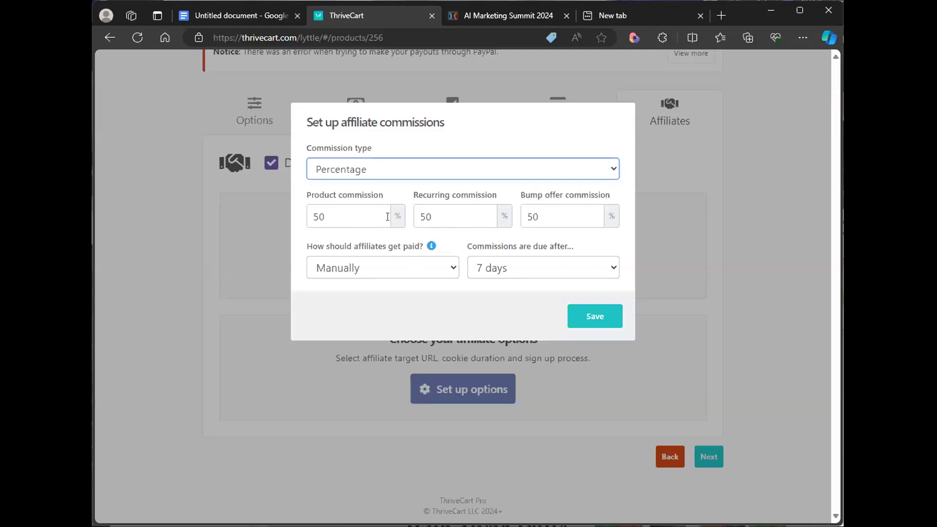
click(452, 217)
click(561, 221)
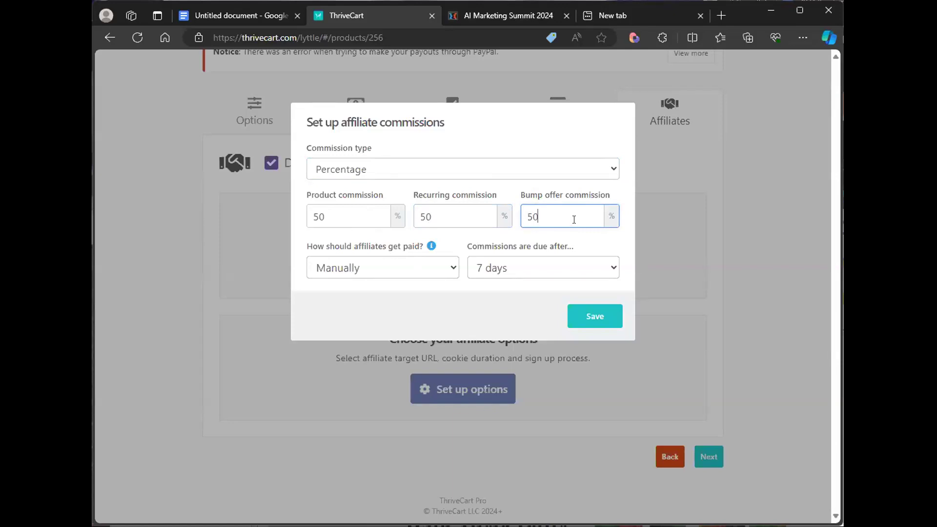
- Try the Instantly, Withhold a percentage and After number of sales payout methods, entering a 75% initial payout
click(427, 270)
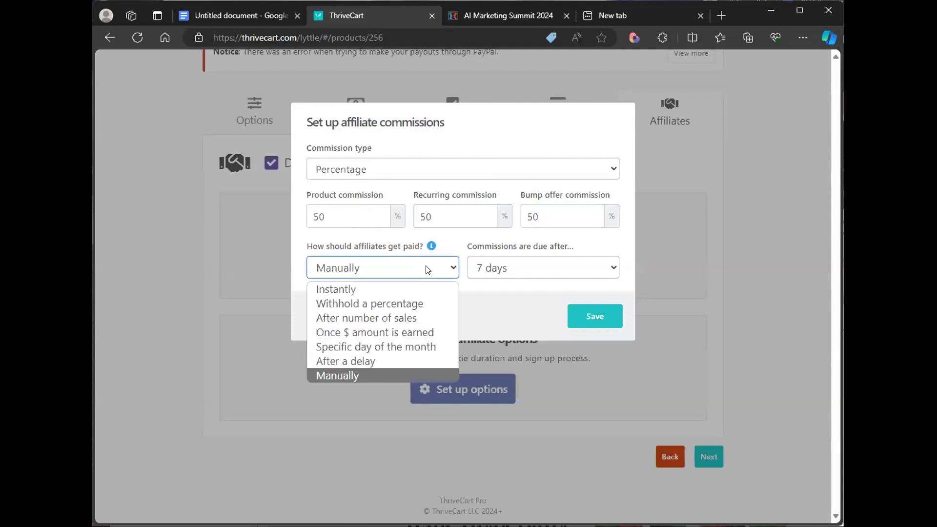
click(412, 288)
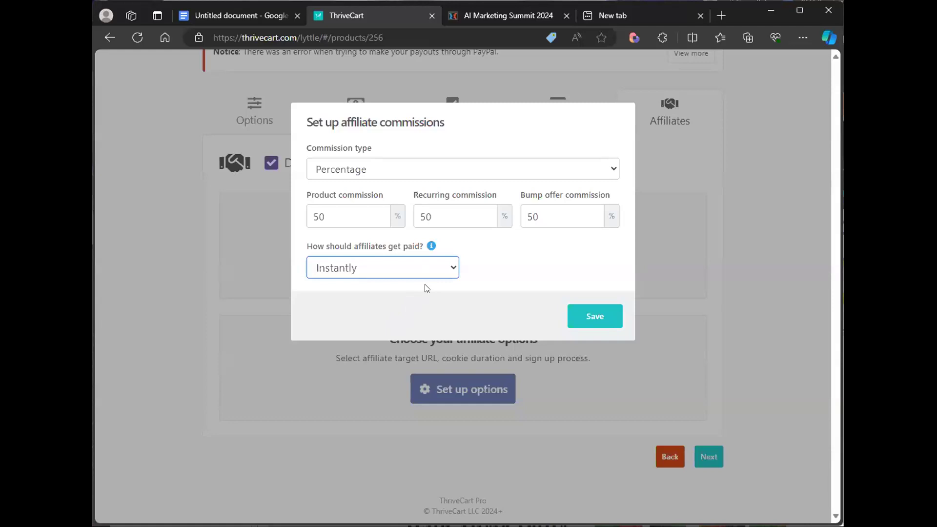
click(439, 271)
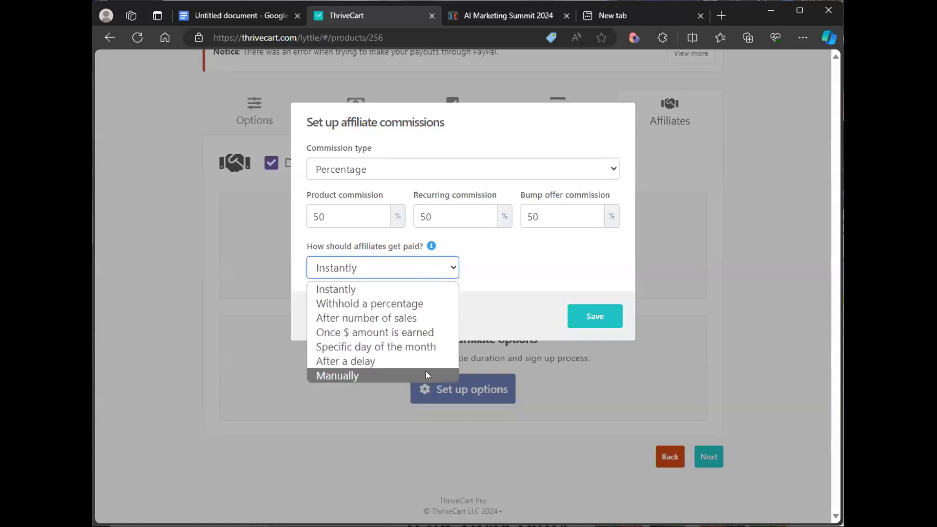
click(445, 304)
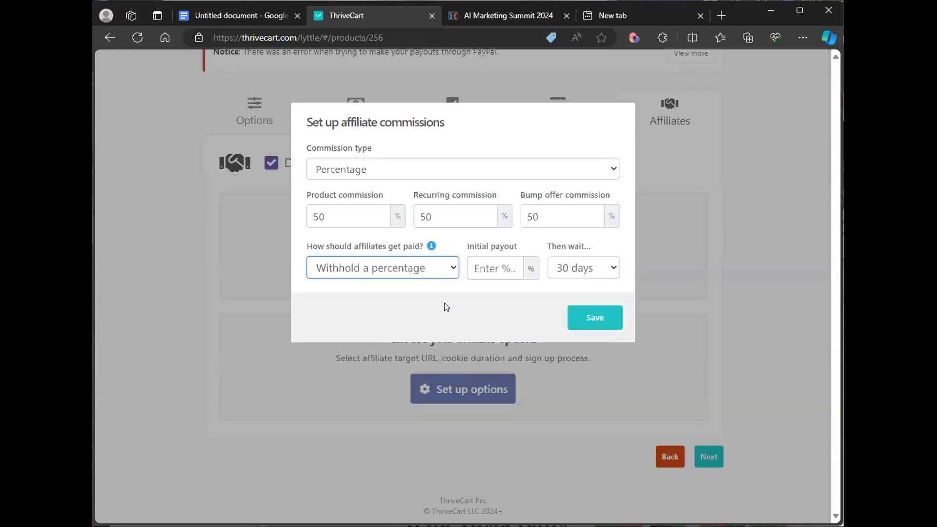
click(488, 270)
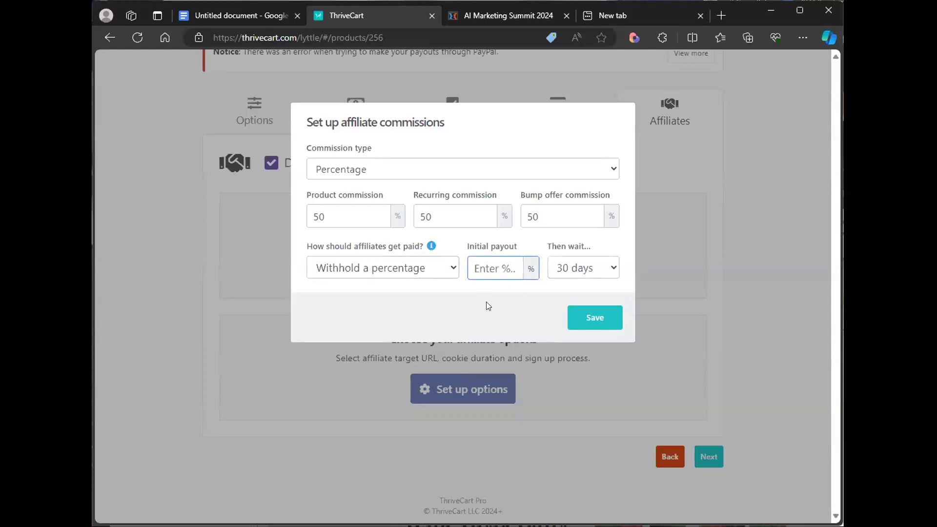
text(75)
click(491, 299)
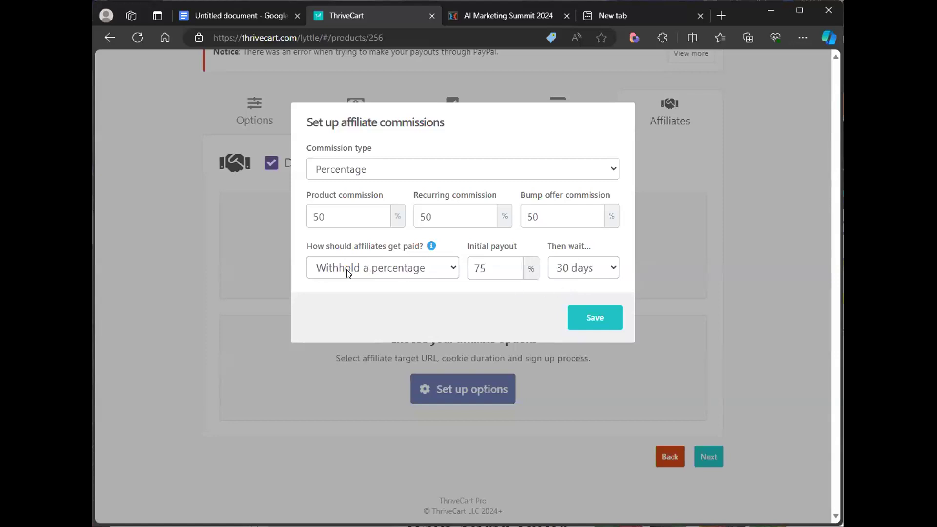
click(447, 268)
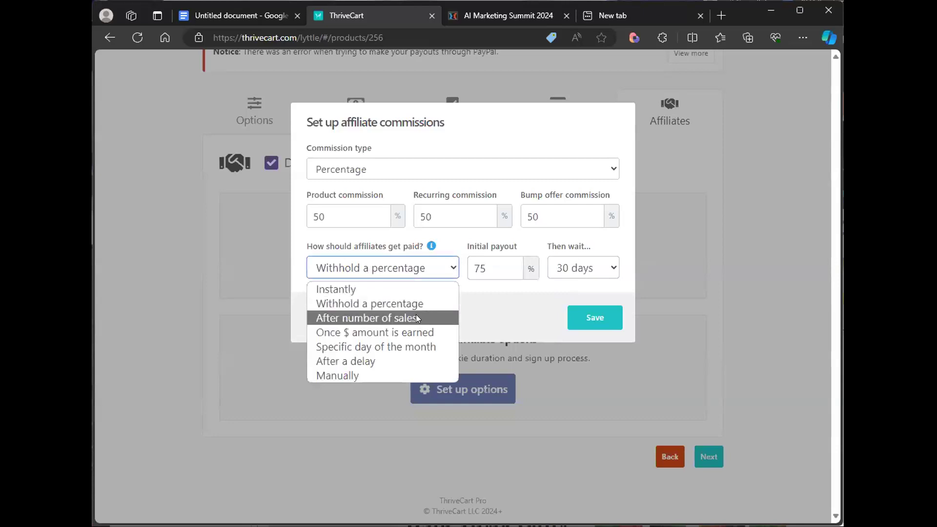
click(416, 318)
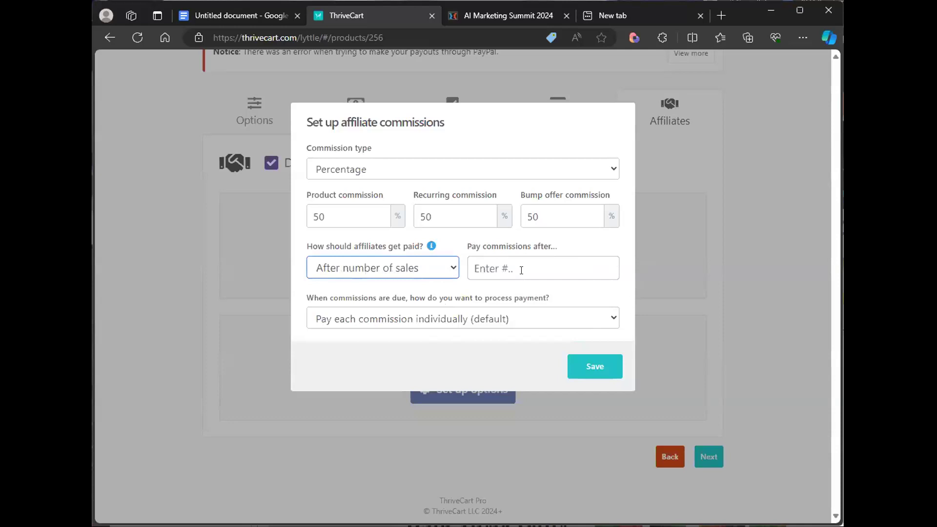
click(447, 266)
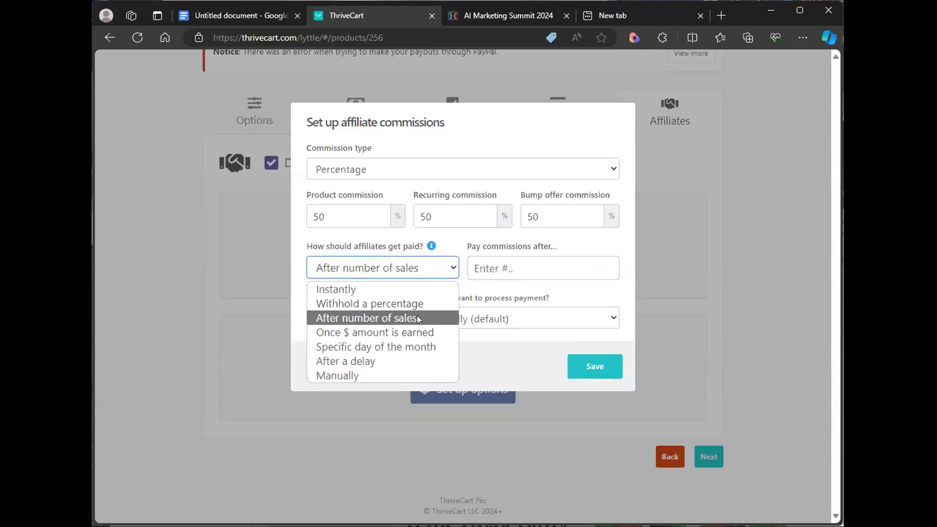
click(437, 346)
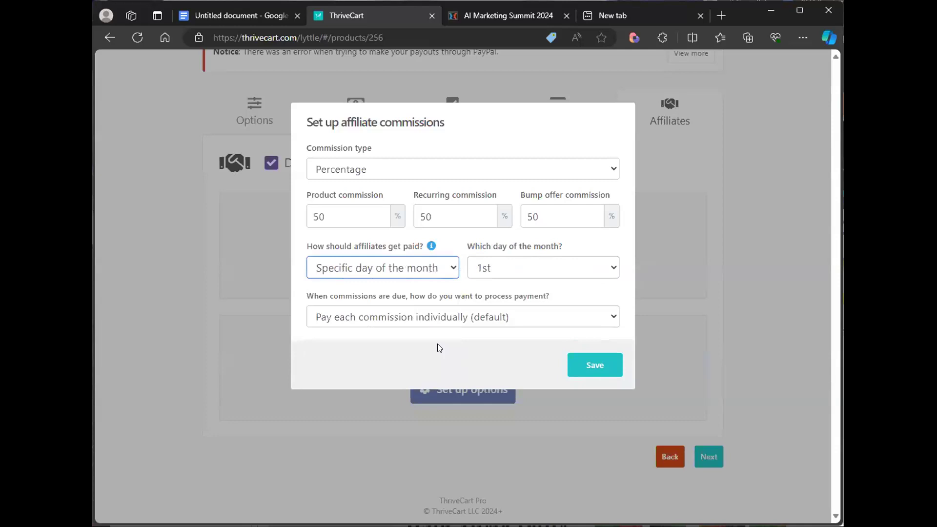
- Try paying affiliate commissions after a 30-day delay, then switch the payout method back to Manually
click(437, 276)
click(415, 361)
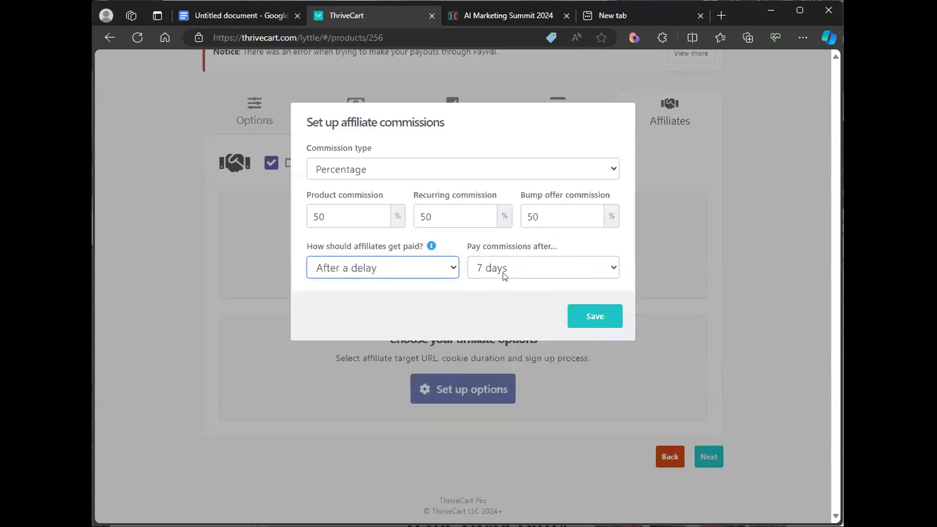
click(518, 274)
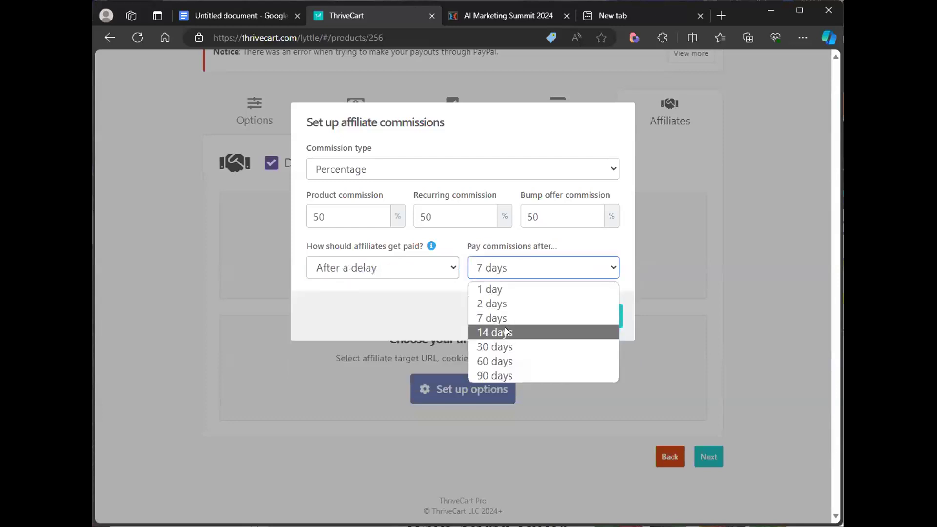
click(504, 327)
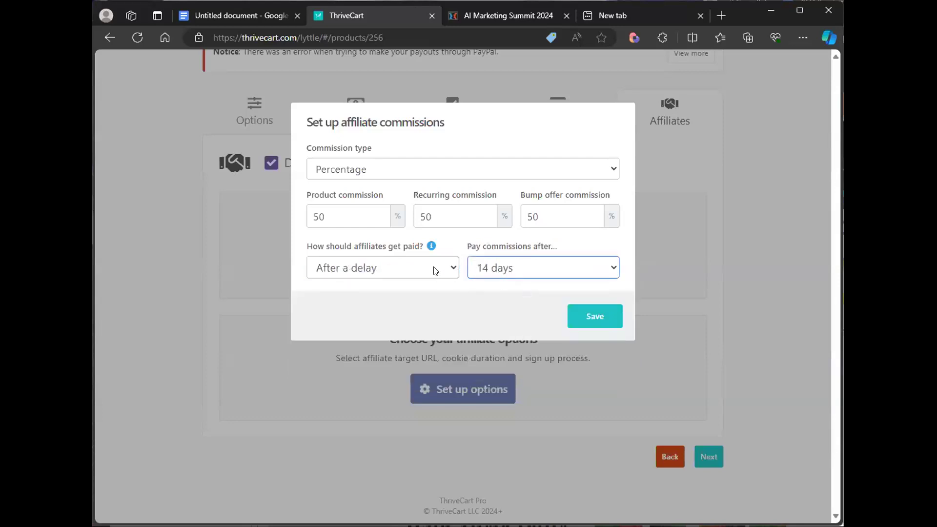
click(435, 271)
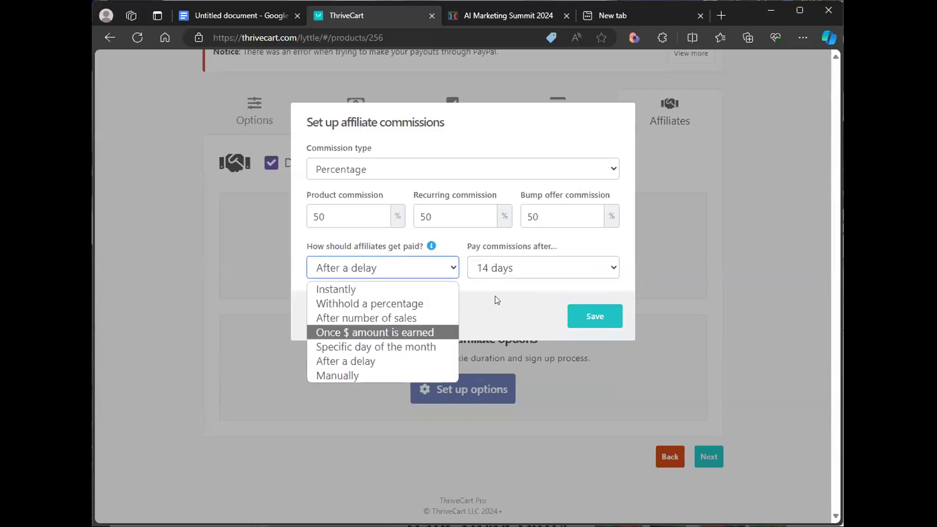
click(405, 274)
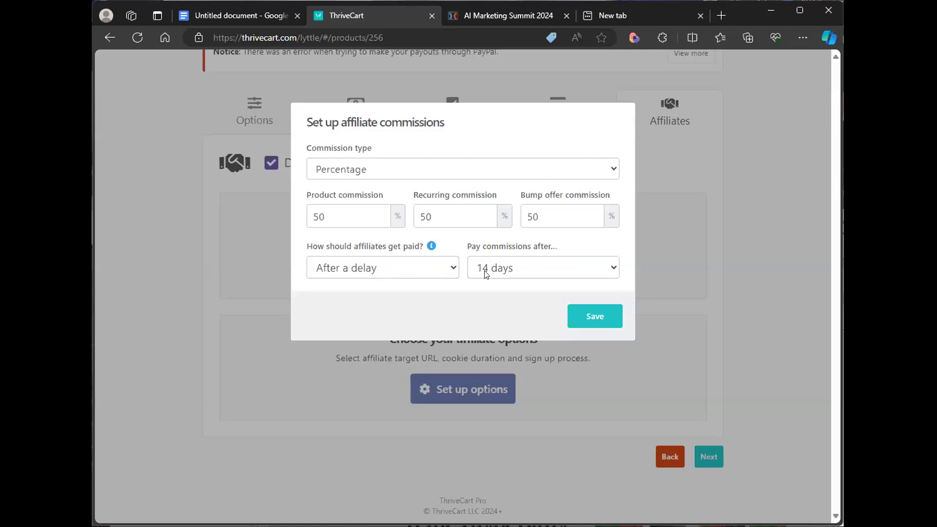
click(527, 271)
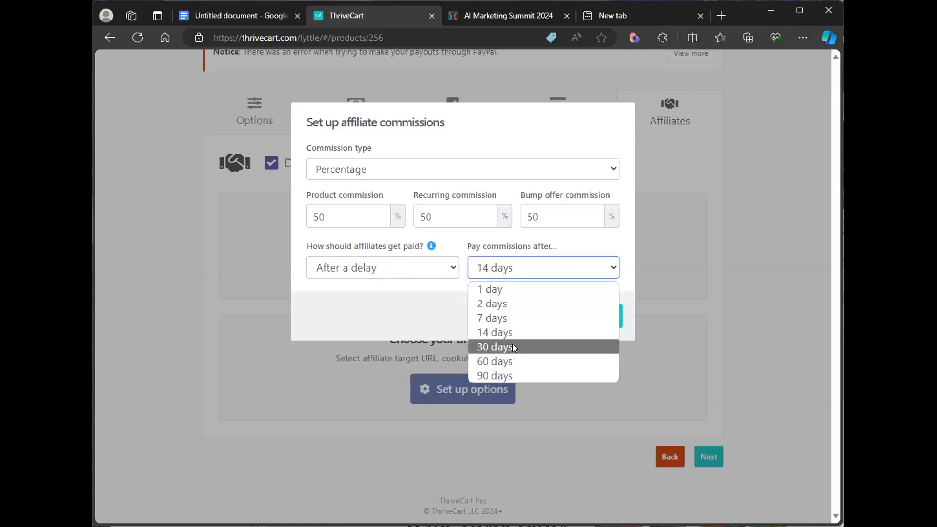
click(512, 344)
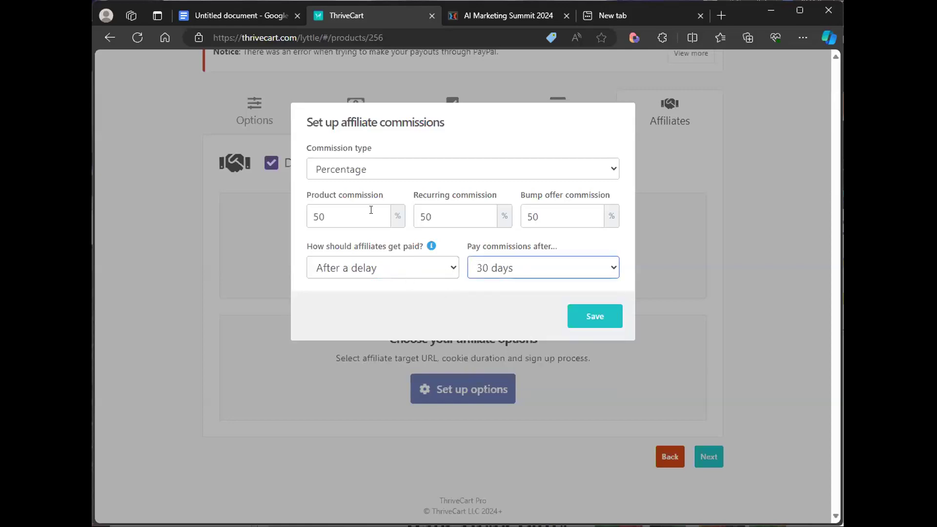
click(426, 277)
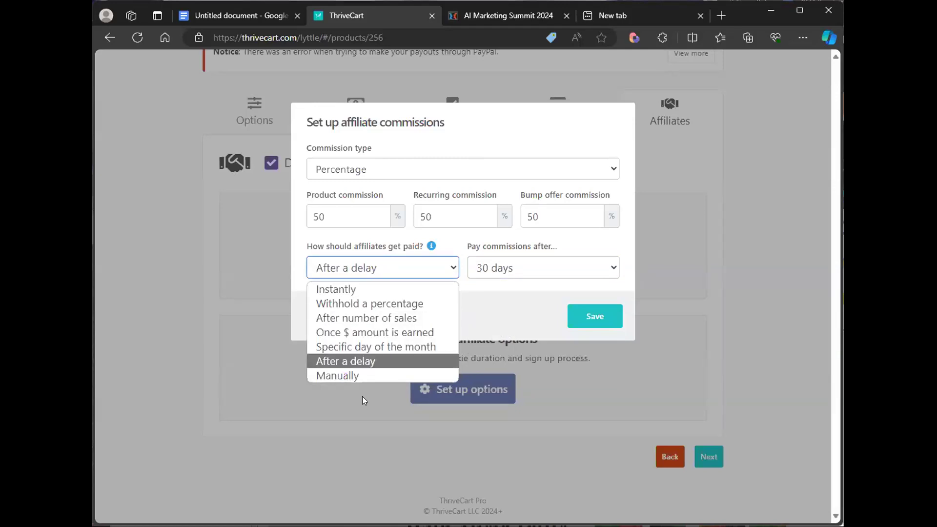
click(366, 375)
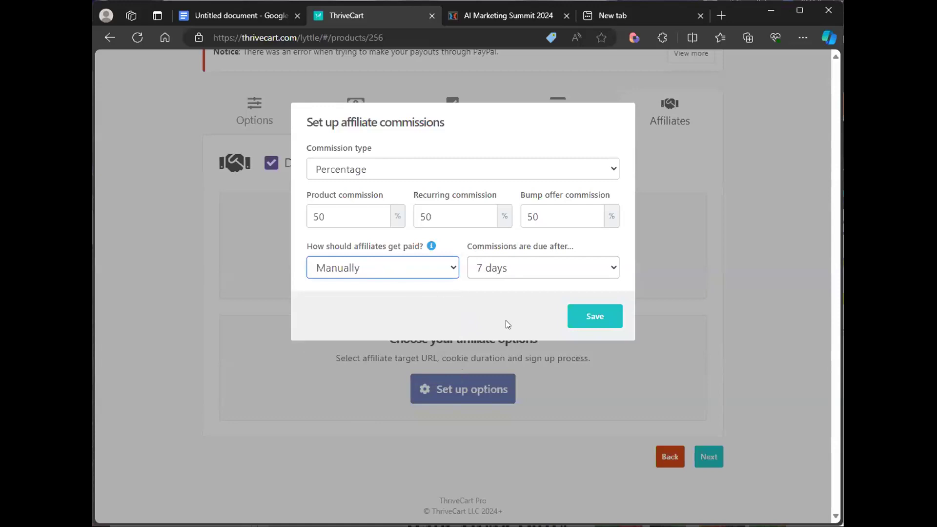
- Make manual affiliate commissions due after 14 days and save the commission settings
click(512, 269)
click(505, 348)
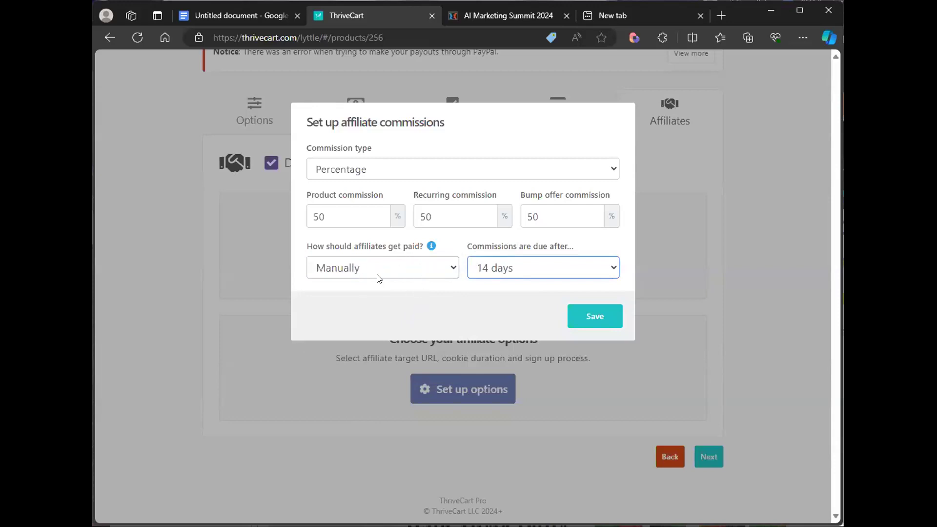
click(444, 276)
click(515, 328)
click(554, 326)
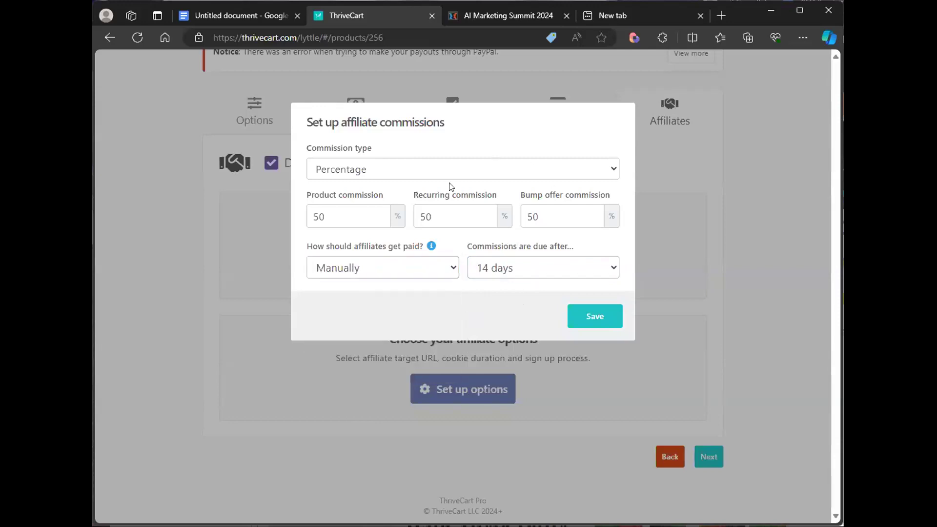
click(599, 317)
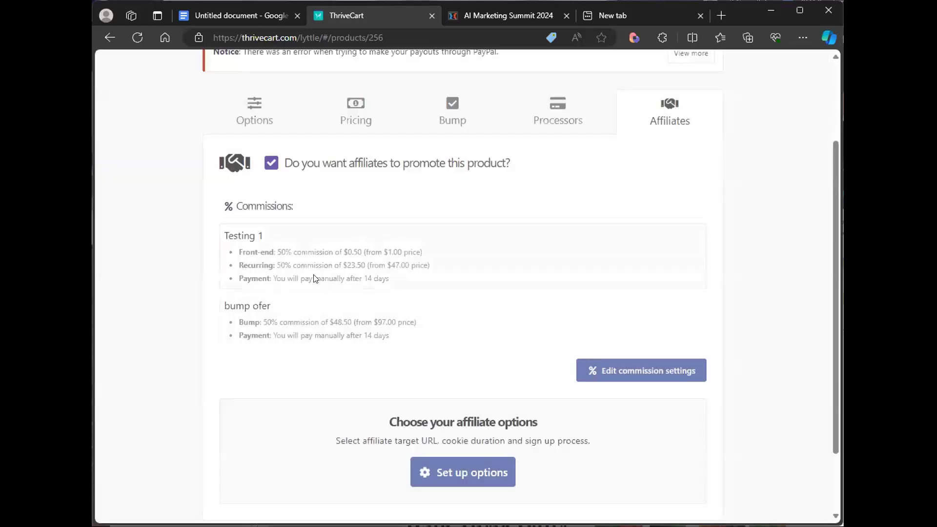
scroll(714, 369, down, 2)
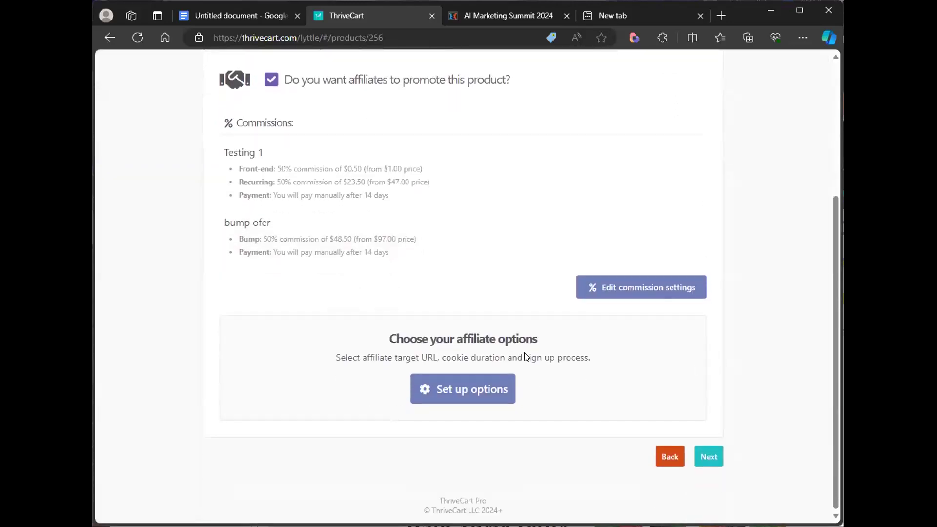
- Open the affiliate options and review the sign-up approval, cookie, cookie expiry and PayPal connection choices
click(465, 393)
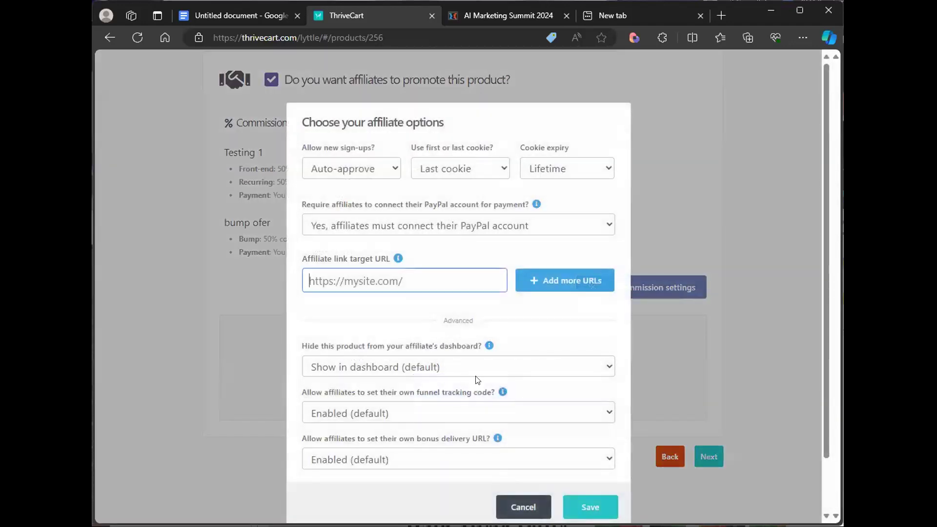
click(347, 174)
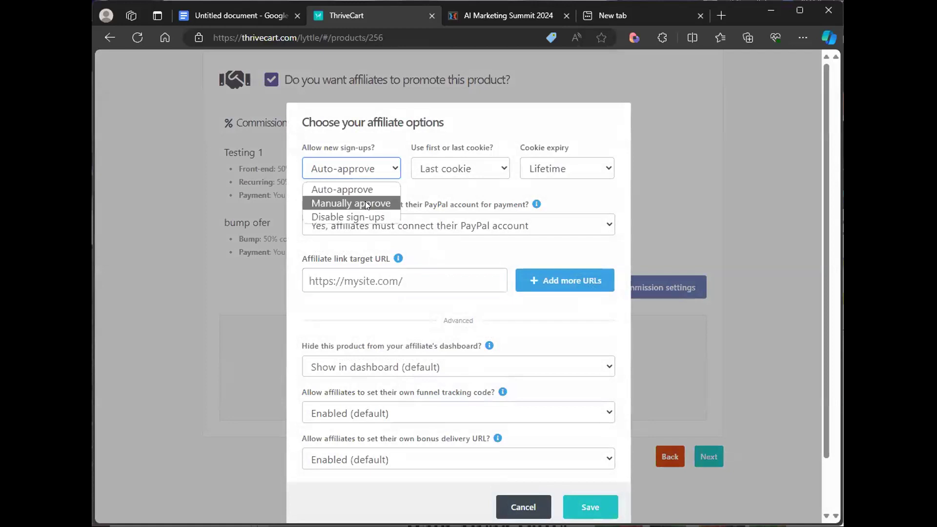
click(465, 181)
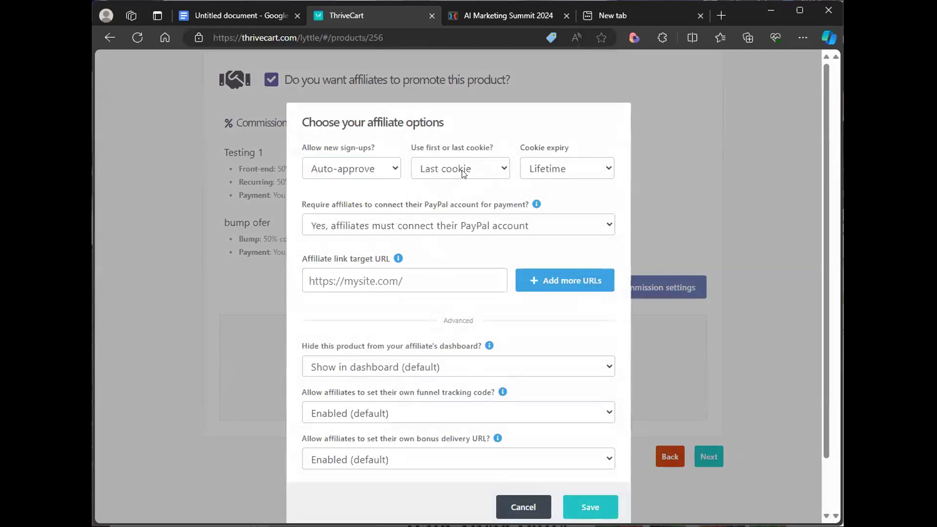
click(485, 178)
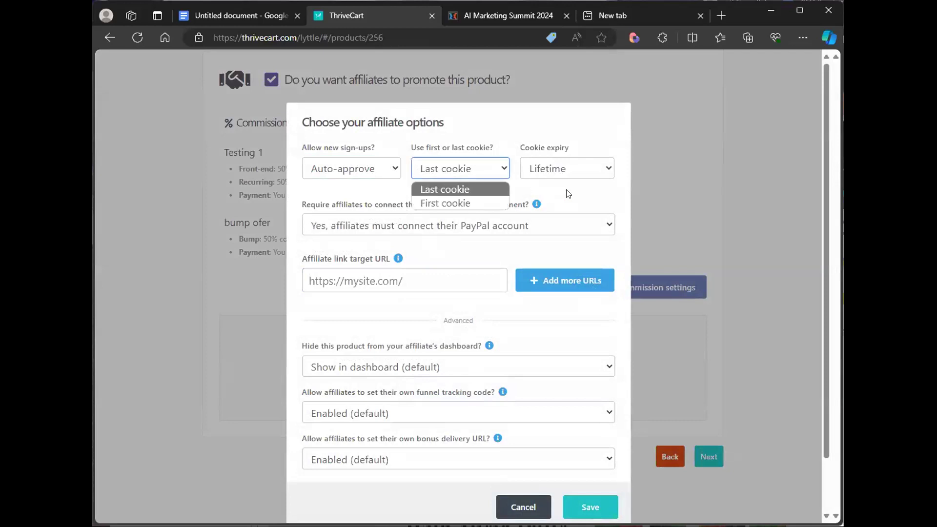
click(567, 177)
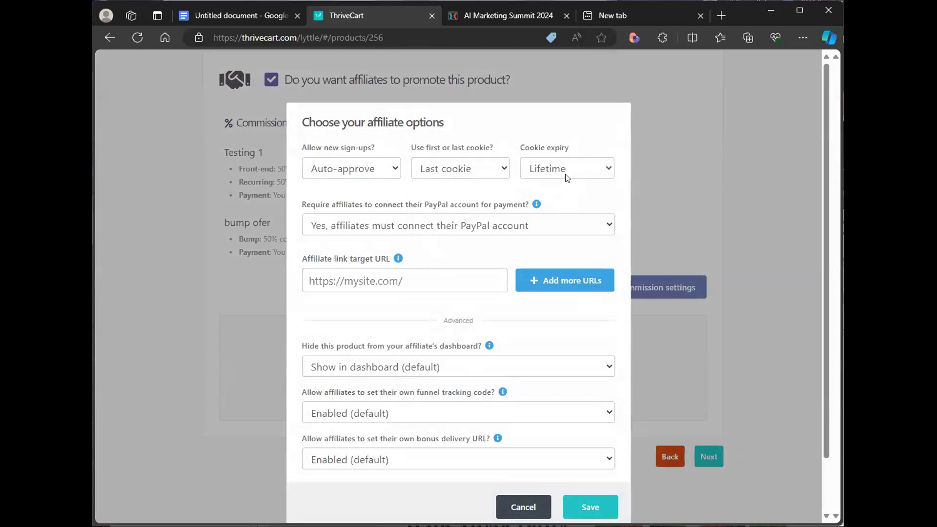
click(516, 226)
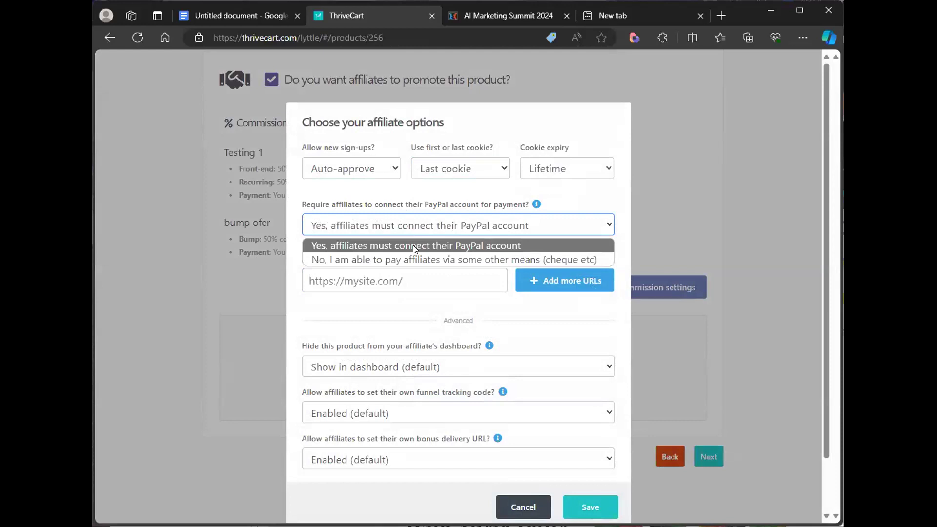
click(560, 206)
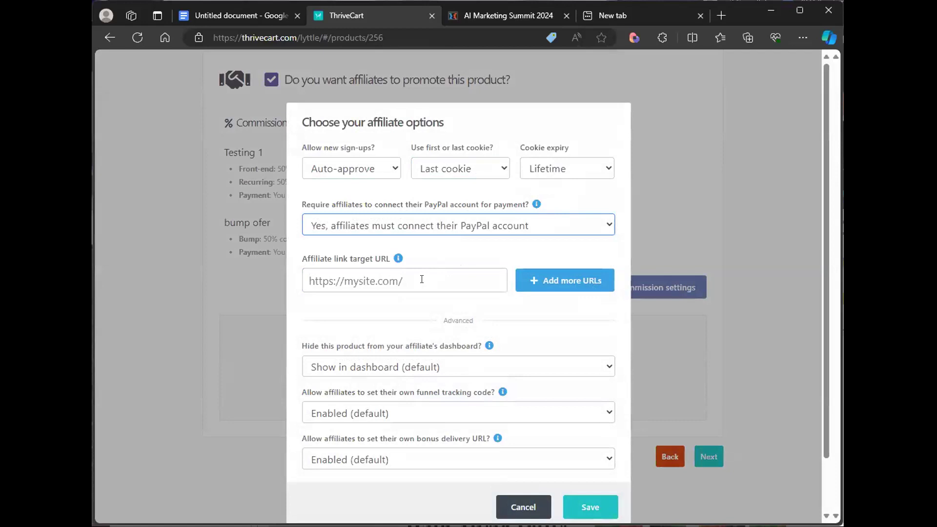
click(552, 286)
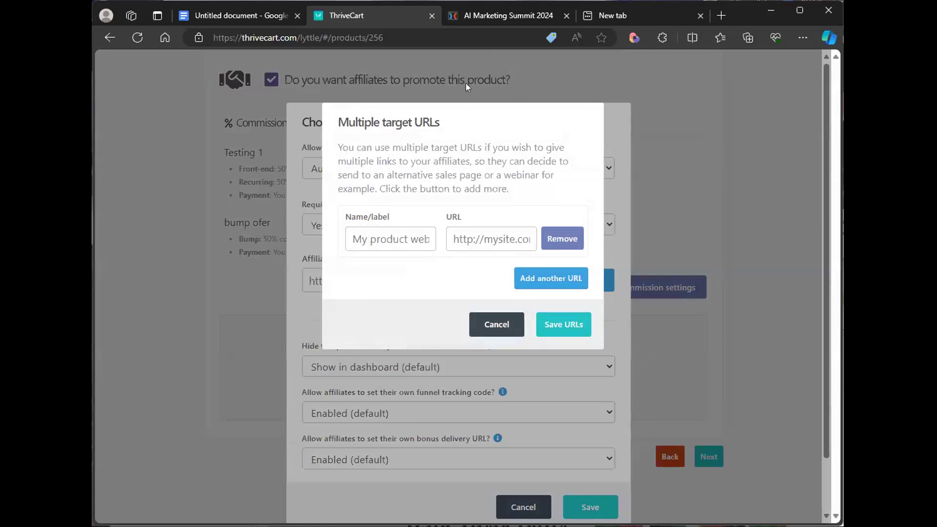
click(390, 229)
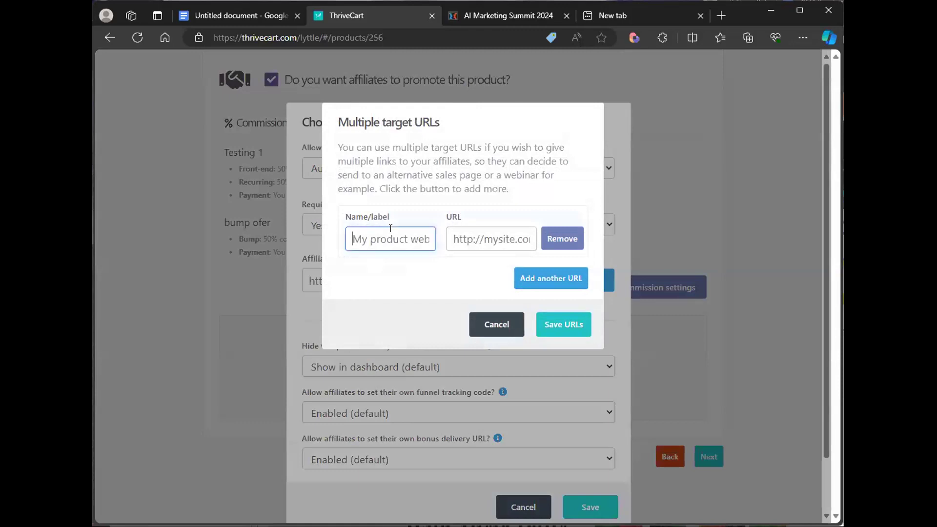
text(Evergreen)
text( Webinar)
click(499, 241)
text(www.webinar.com)
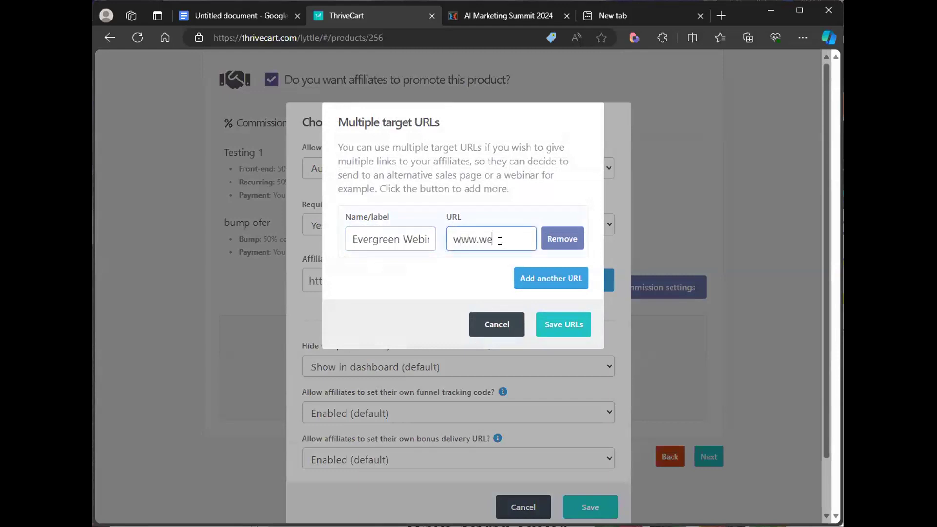
click(537, 278)
text(Sales Page)
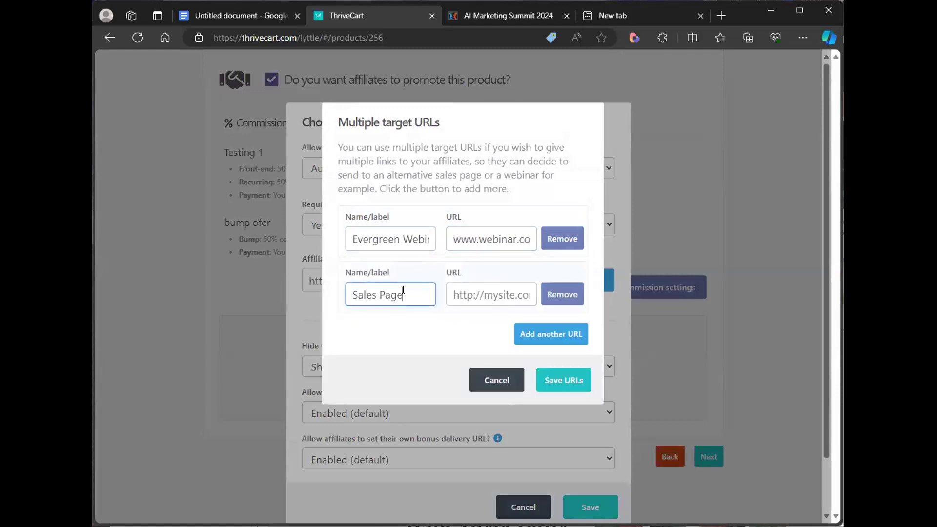
click(480, 297)
text(www.sales.com)
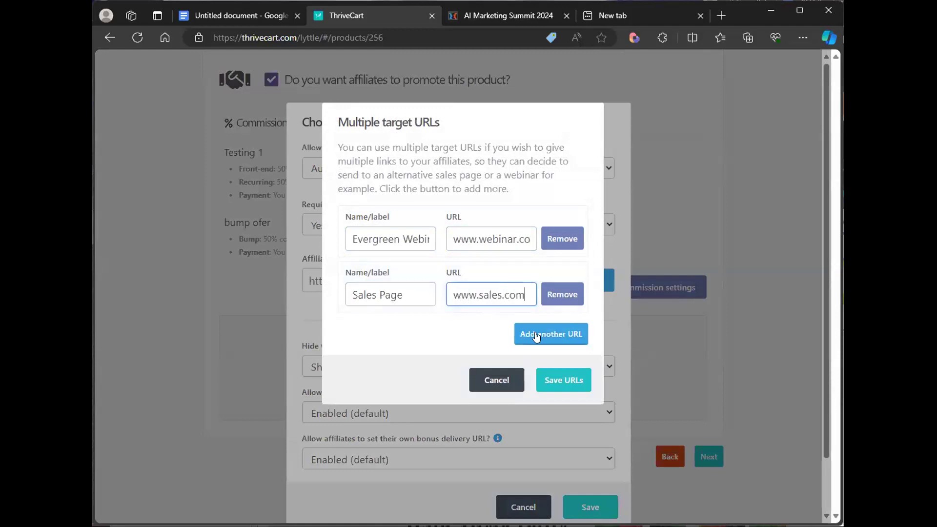
click(536, 336)
text(Info Session)
key(Tab)
text(www.info.com)
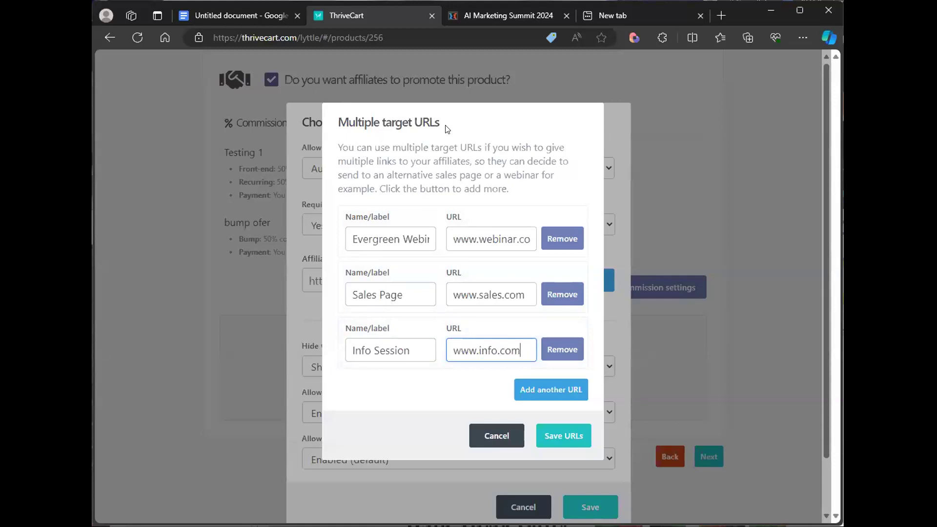
click(574, 439)
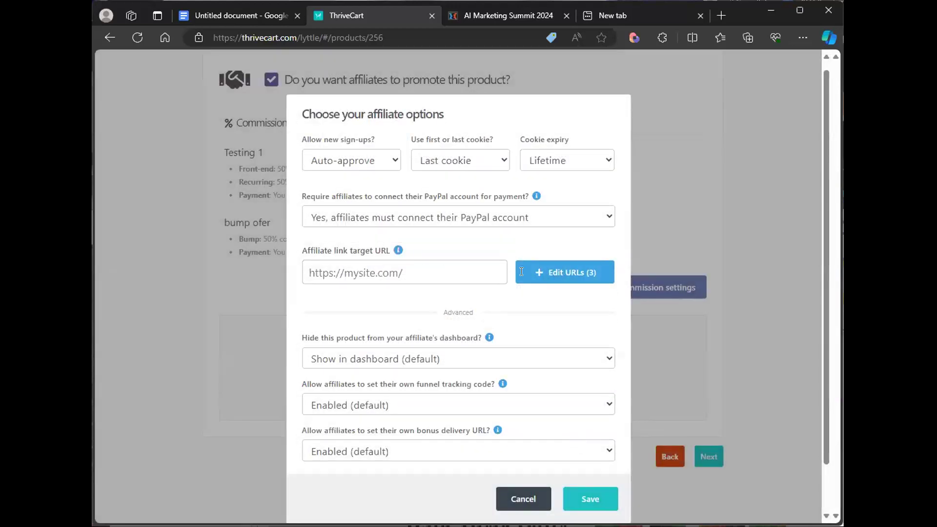
- Reopen the target URL list to check the entries, then review the bonus delivery URL options
click(537, 272)
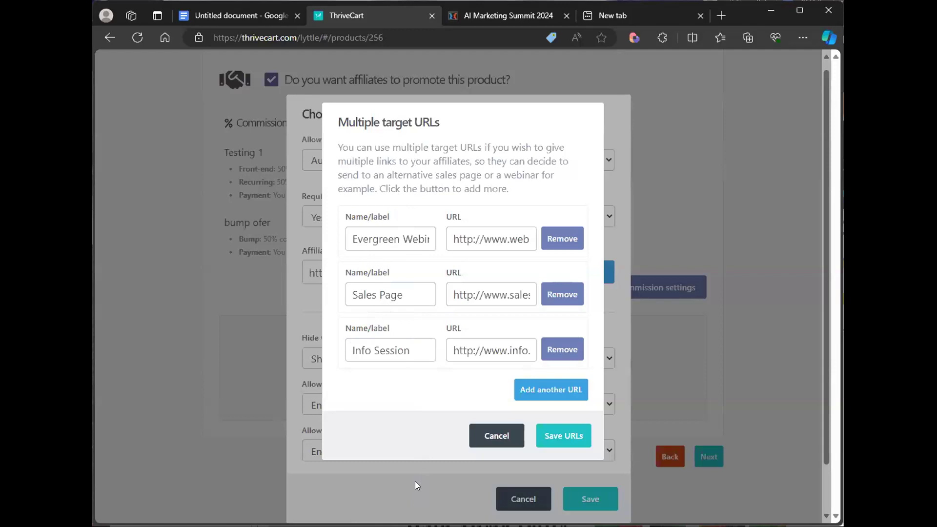
click(561, 441)
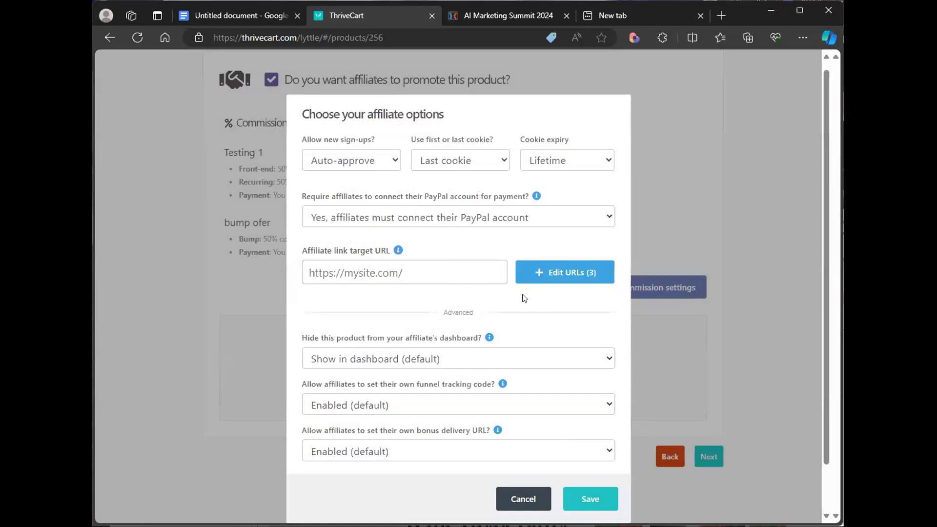
scroll(516, 312, down, 1)
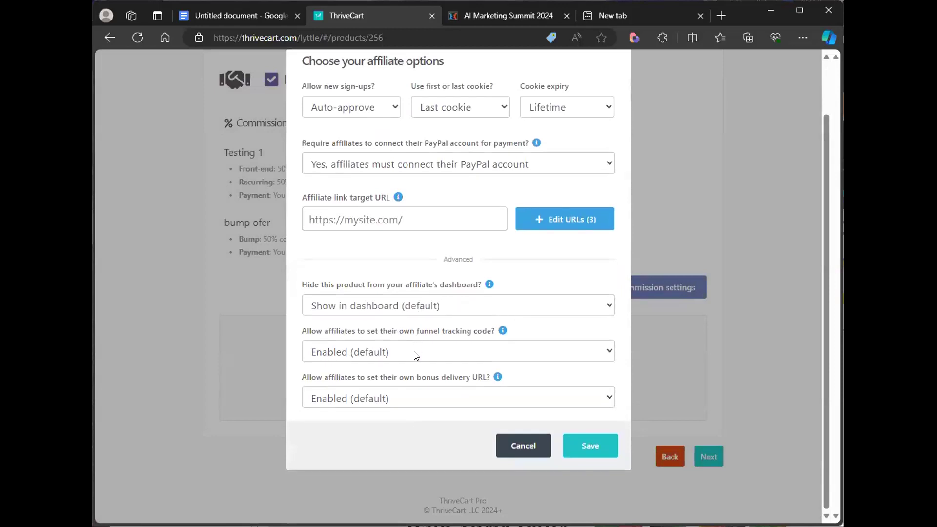
click(393, 401)
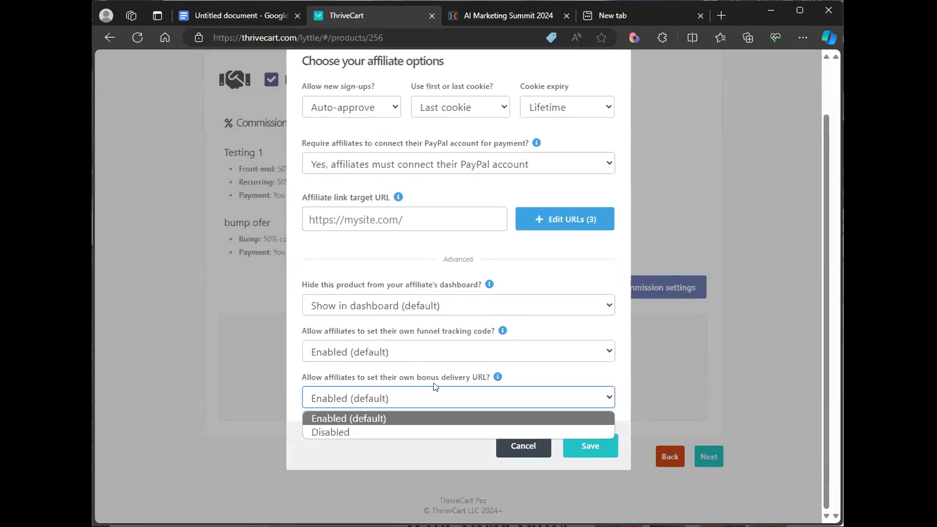
click(526, 384)
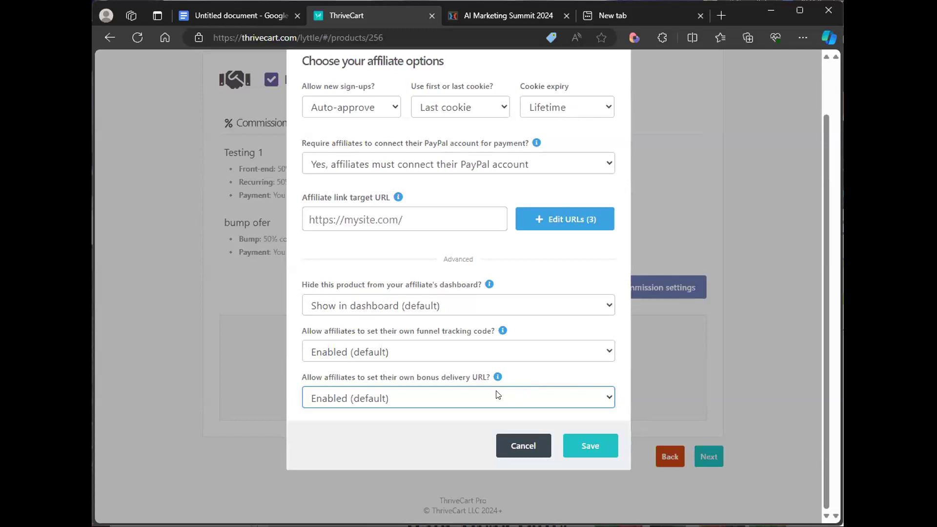
- Keep affiliates' own bonus delivery URL set to Enabled (default) and save the affiliate options
click(391, 403)
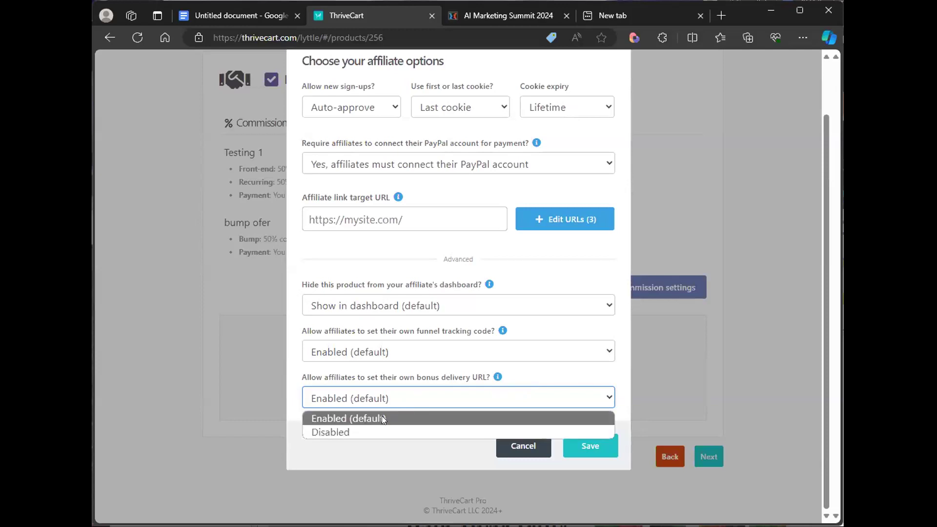
click(381, 418)
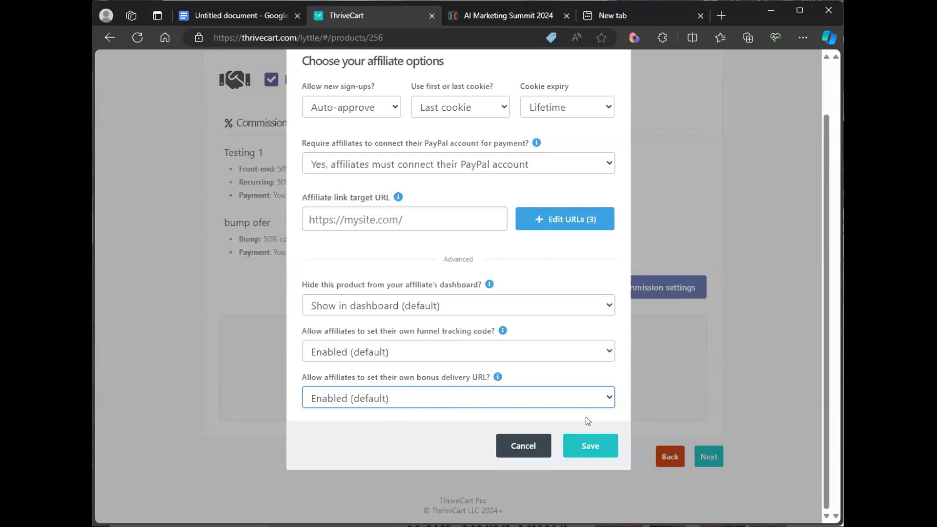
scroll(588, 420, up, 1)
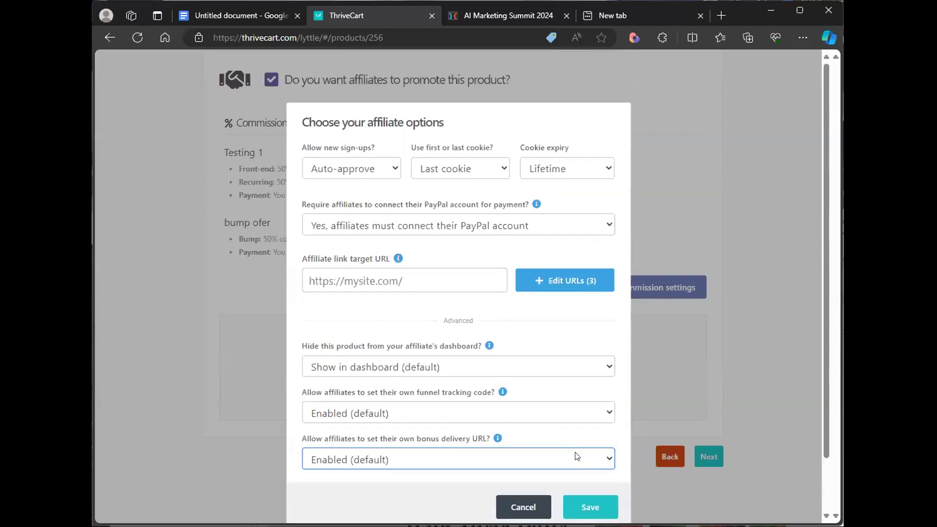
click(588, 506)
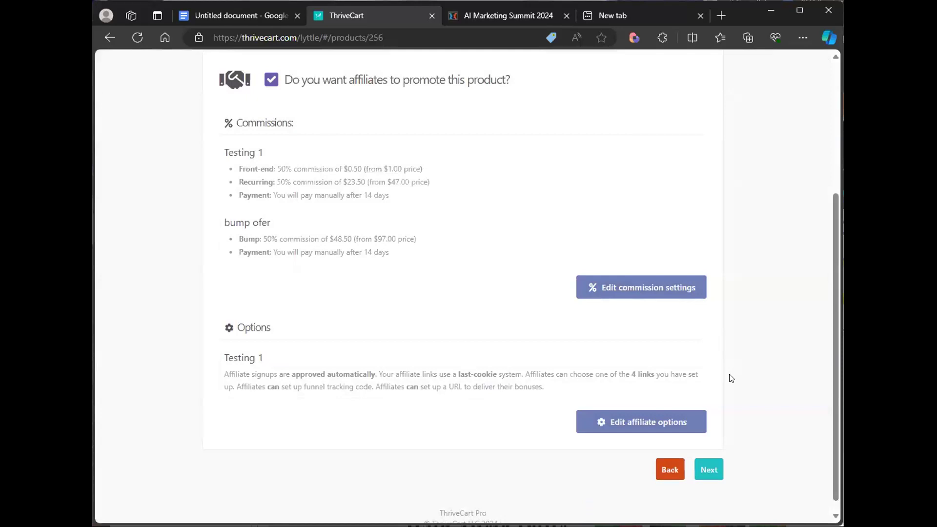
- Continue from the affiliate settings to the Fulfillment section
scroll(730, 378, up, 1)
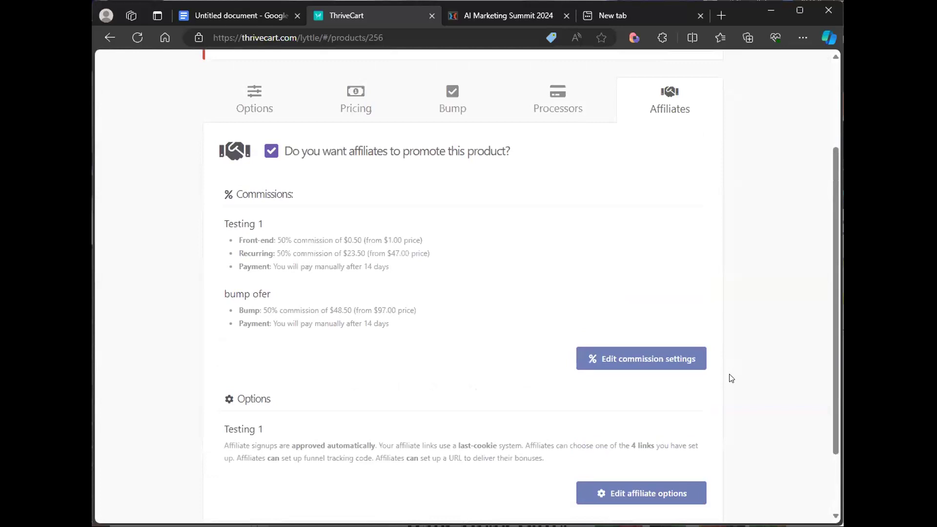
scroll(729, 429, down, 1)
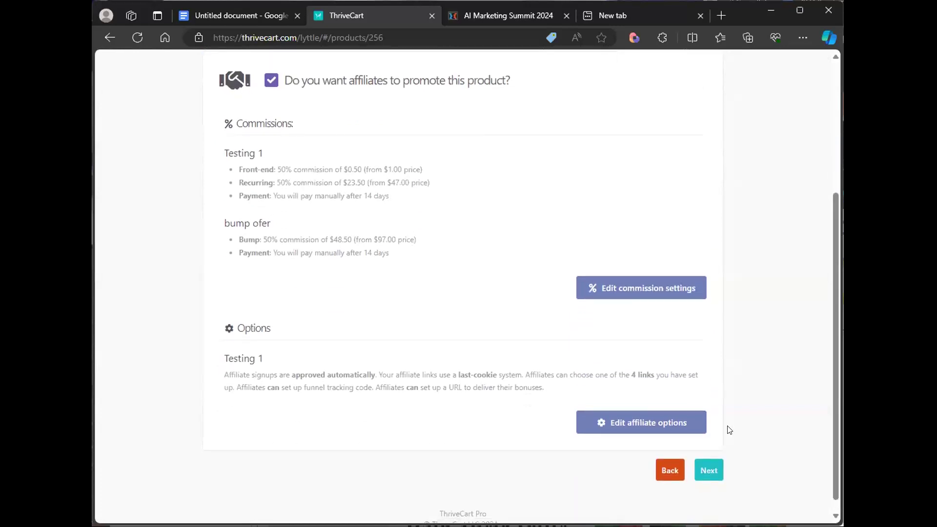
click(712, 473)
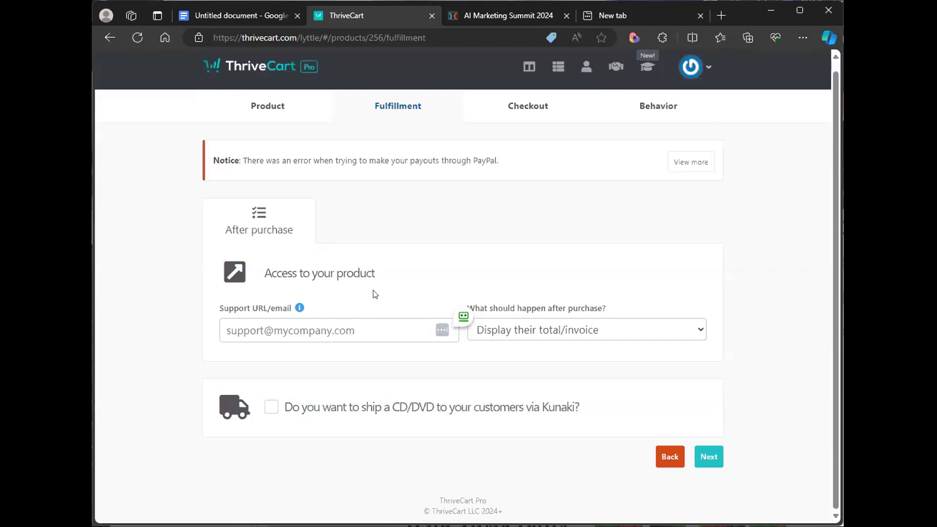
- Set the after-purchase action to send customers to a URL and select the Success URL field
click(580, 338)
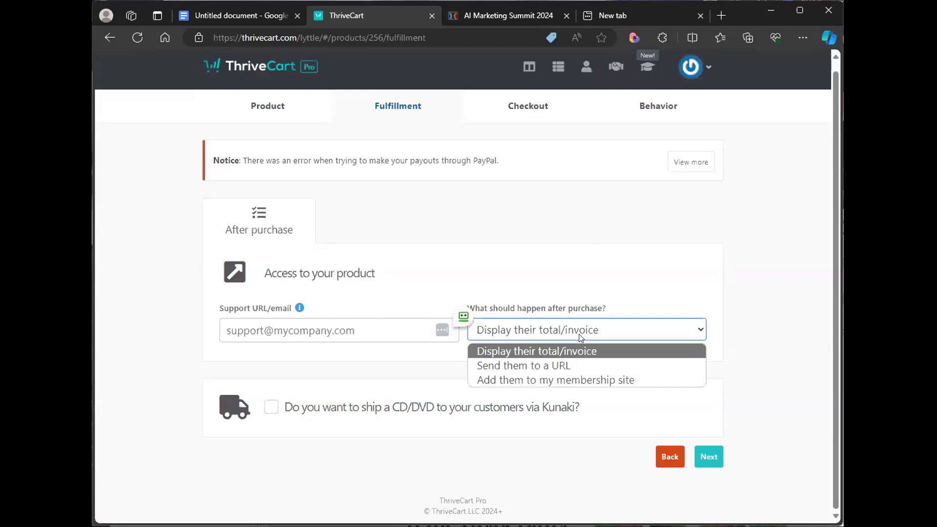
click(578, 365)
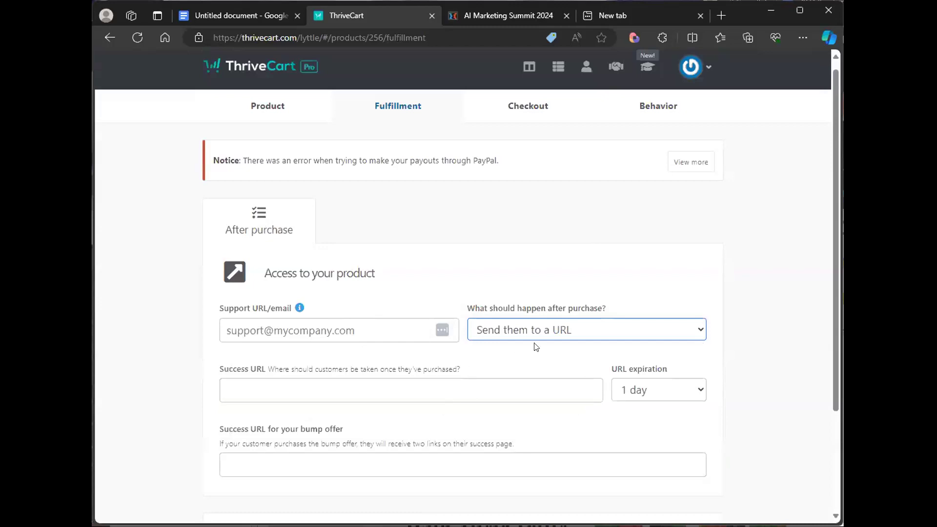
click(517, 389)
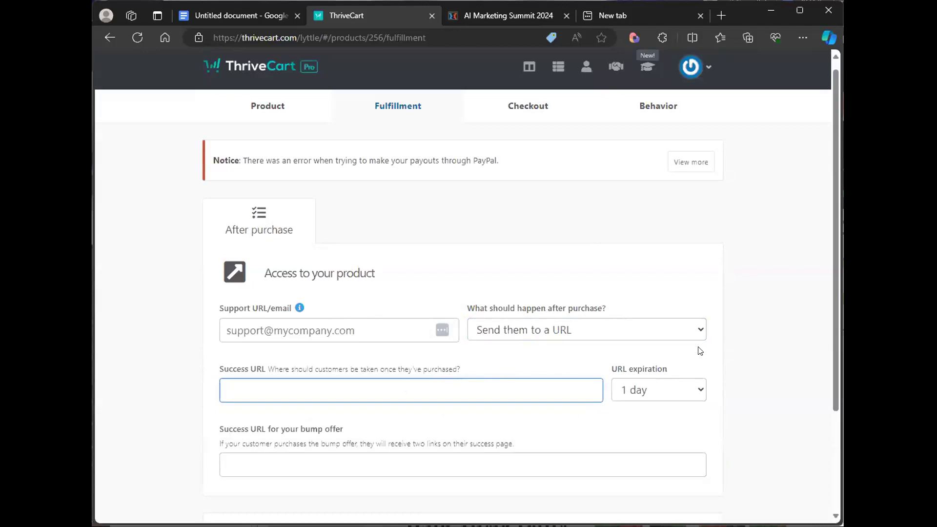
- Review the membership-site option and its platform choices, then return to sending customers to a URL
click(607, 335)
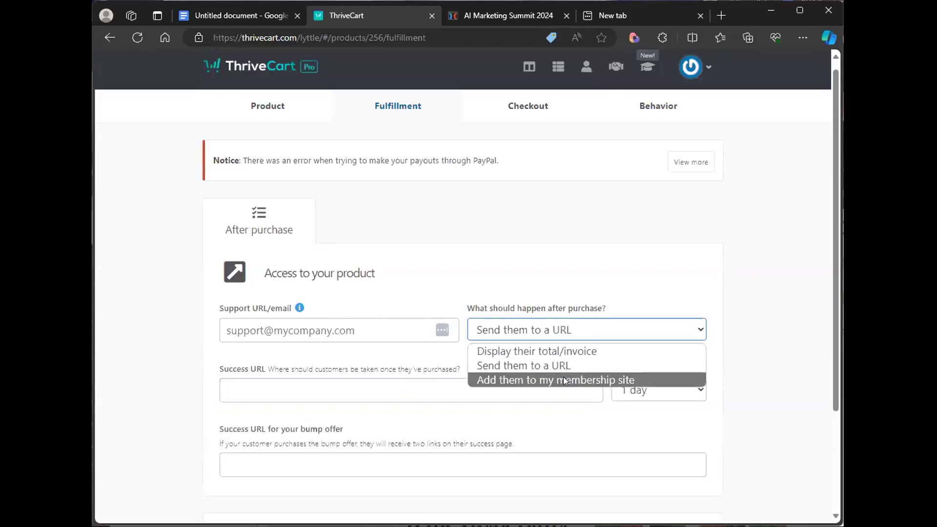
click(564, 381)
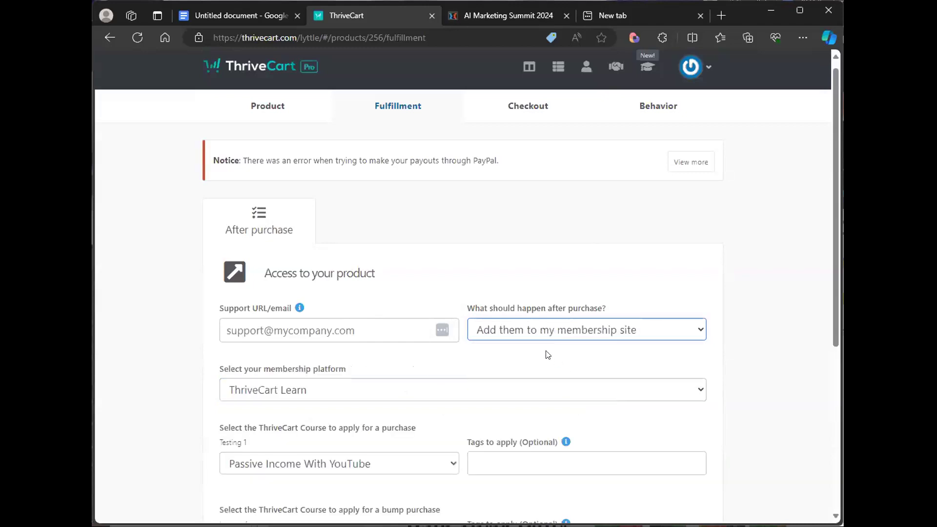
click(321, 398)
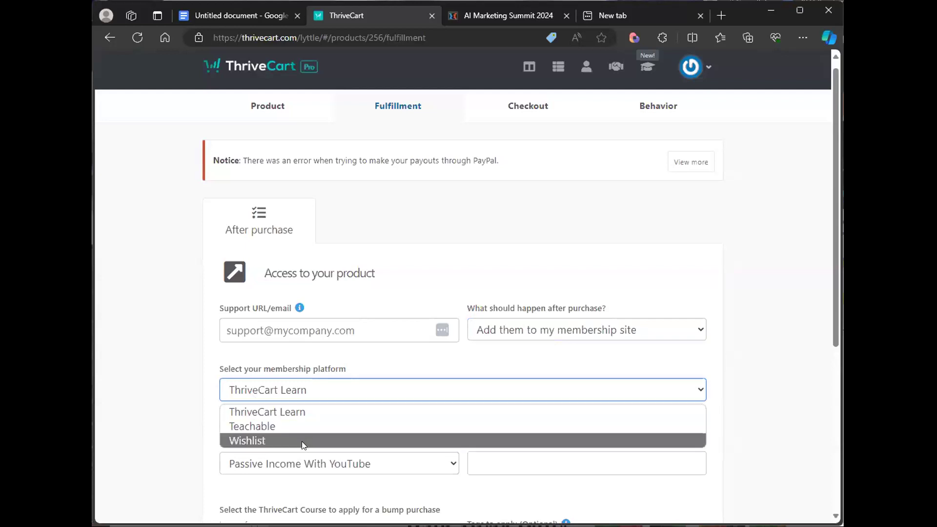
click(579, 330)
click(557, 363)
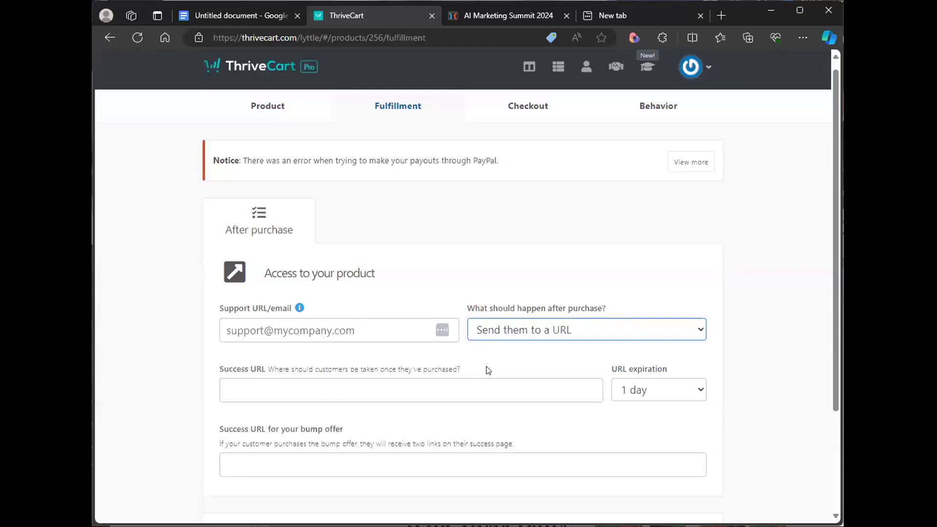
- Move on to the Checkout section and open the design gallery
click(490, 392)
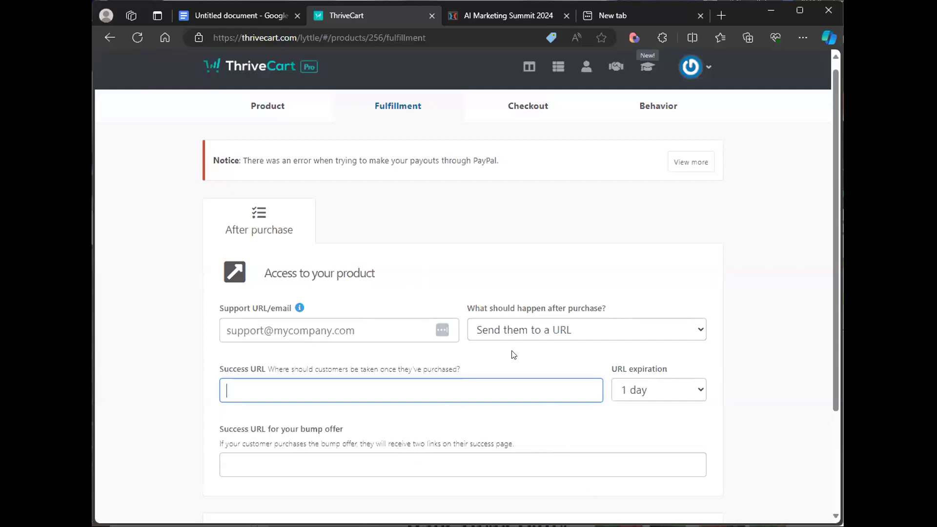
click(513, 111)
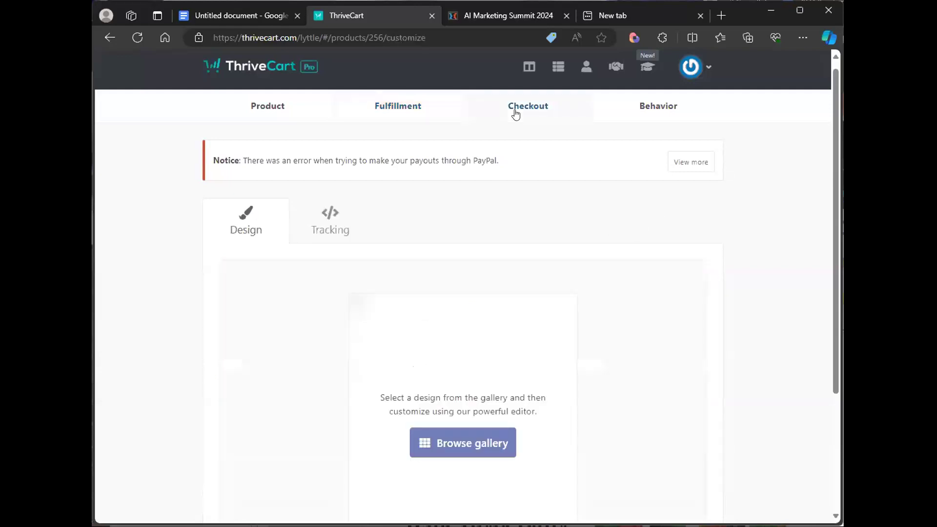
scroll(675, 314, down, 3)
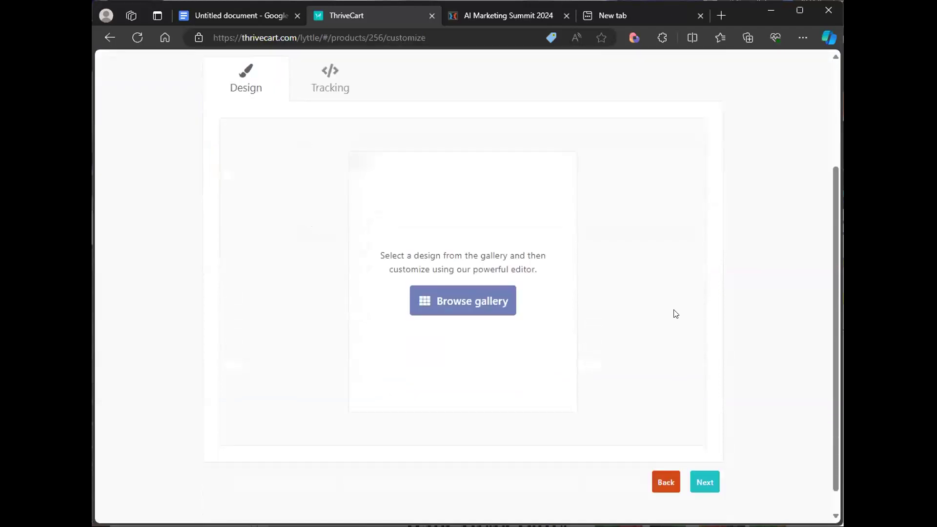
scroll(676, 314, up, 2)
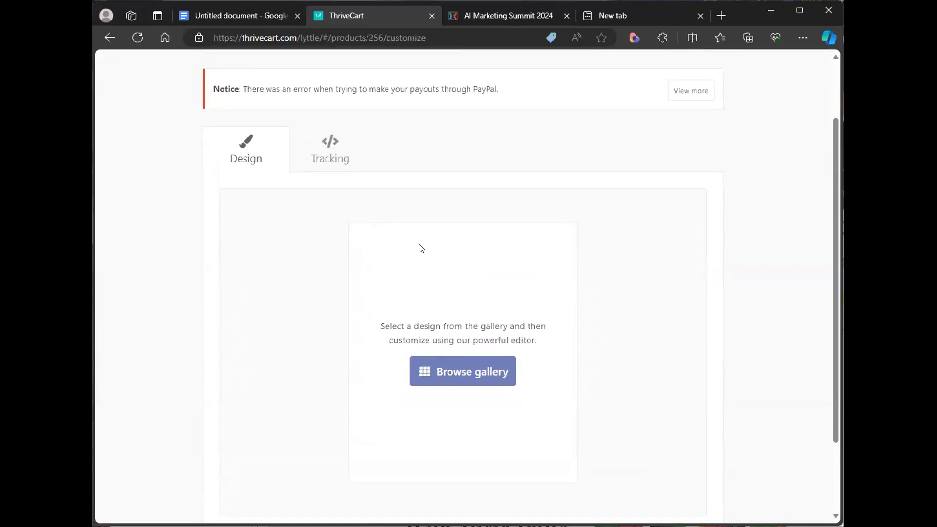
click(467, 375)
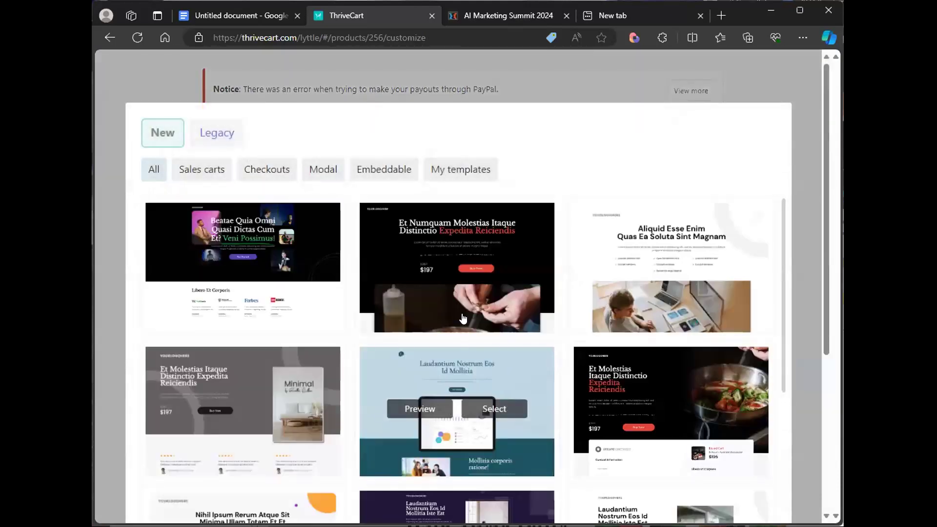
- Browse the Legacy cart designs, then return to the New designs
click(211, 137)
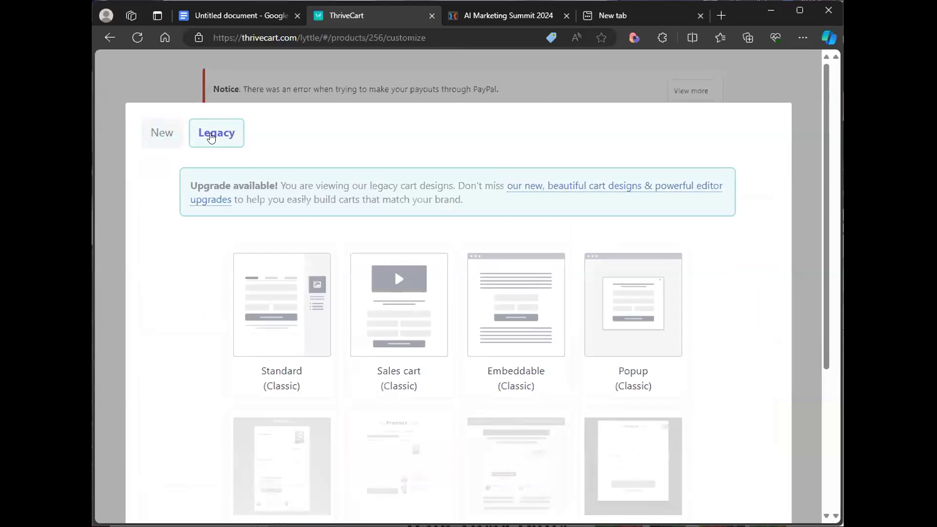
scroll(708, 342, down, 4)
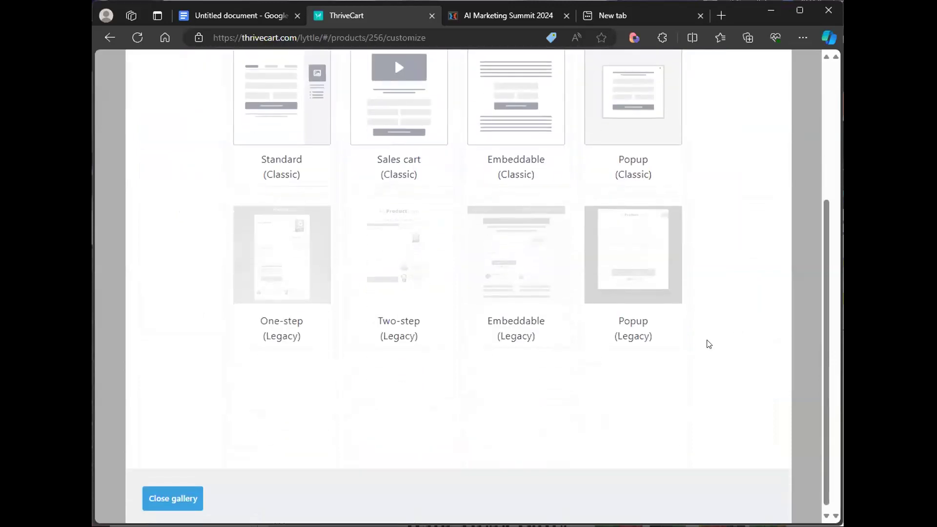
scroll(709, 341, up, 3)
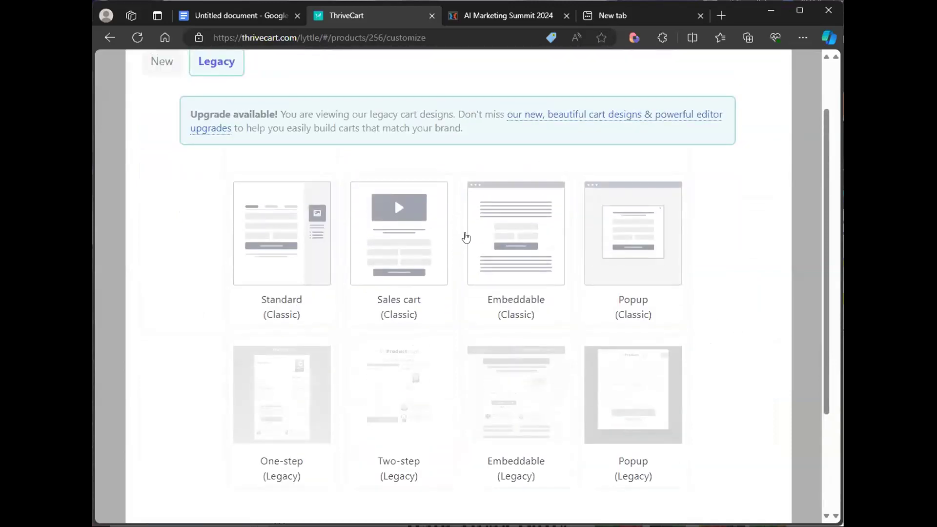
scroll(696, 304, up, 2)
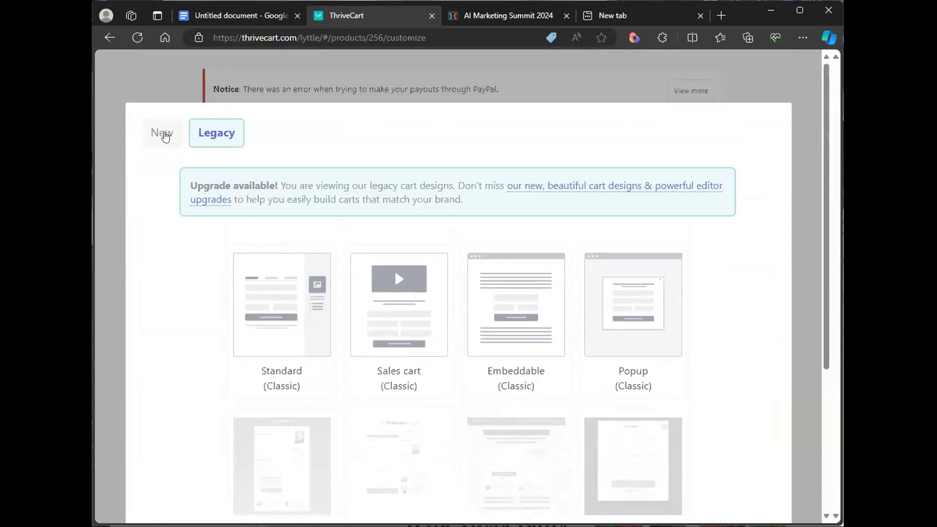
click(163, 136)
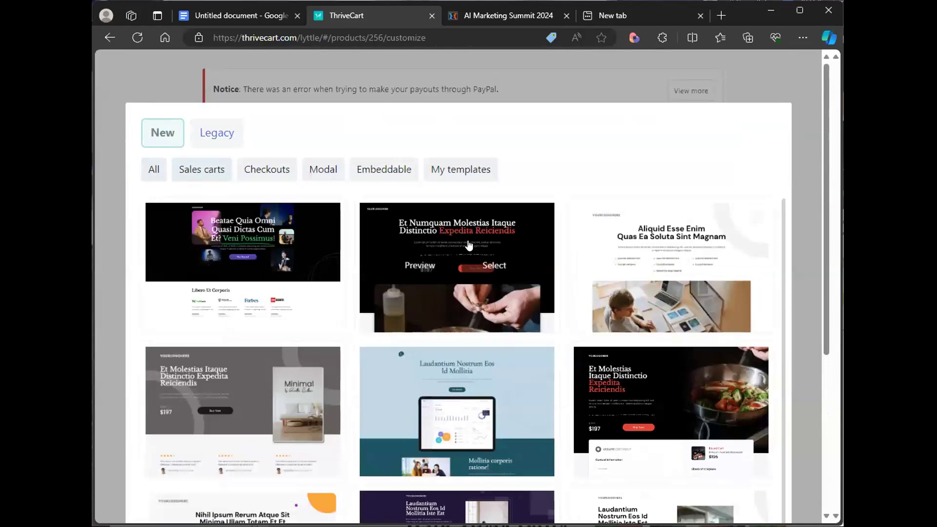
- Preview the purple sales cart template with the yoga photo, scrolling through its checkout area
scroll(439, 261, down, 1)
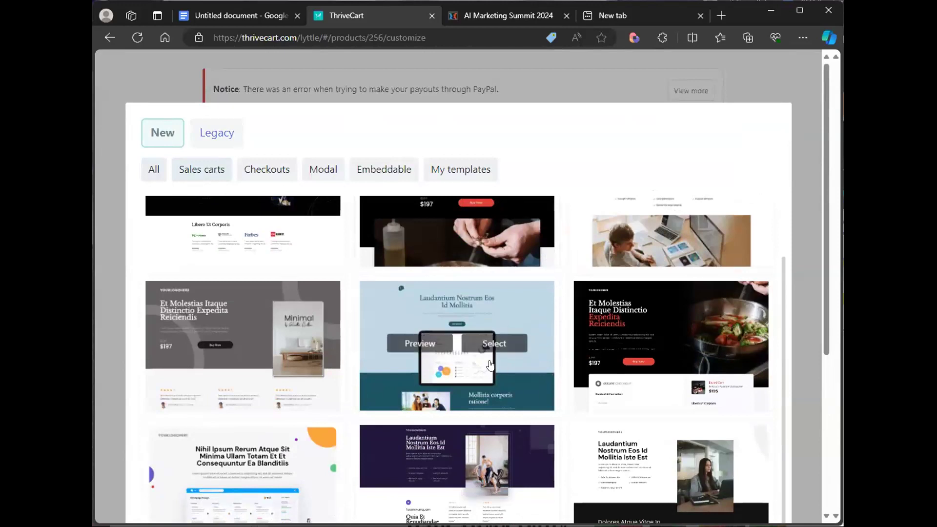
scroll(490, 365, down, 2)
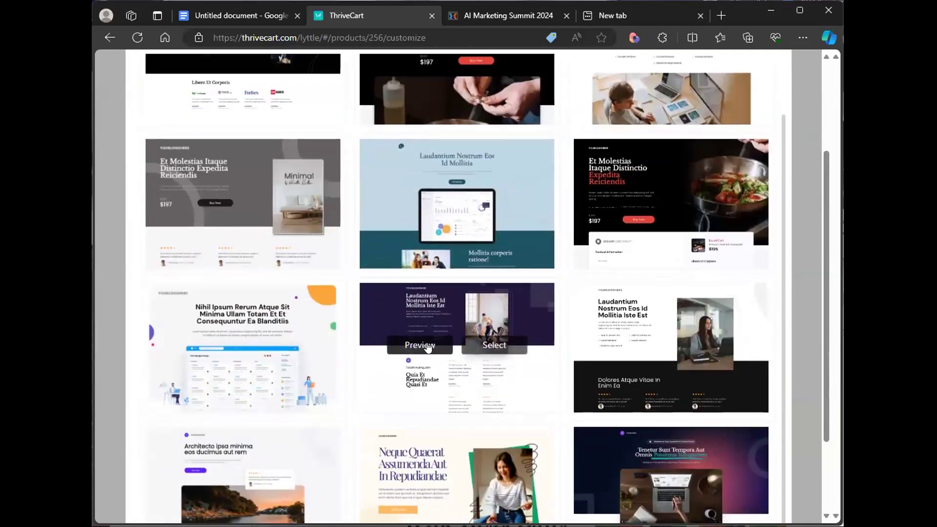
click(427, 346)
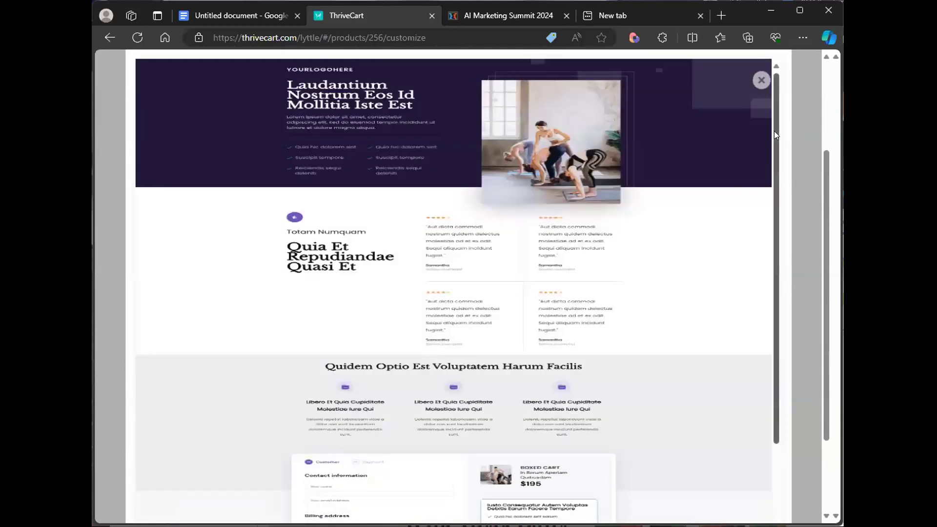
drag(773, 130, 769, 253)
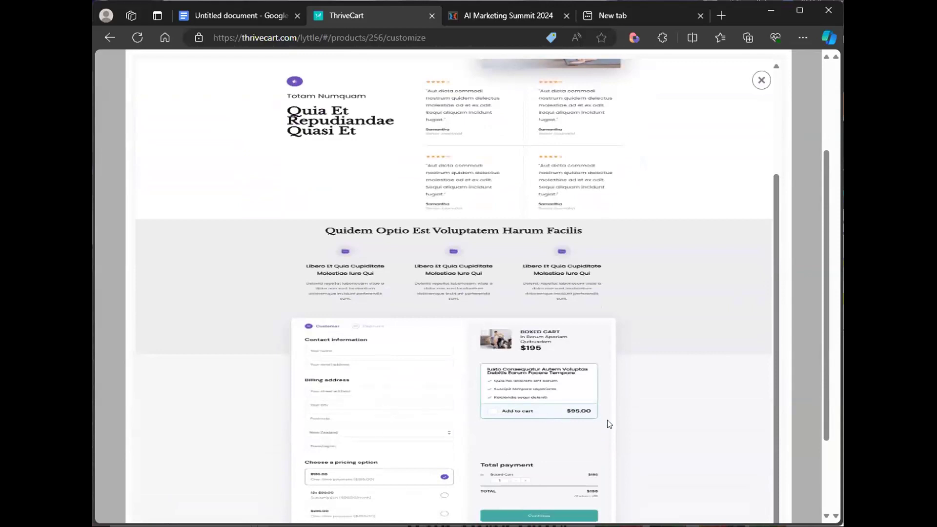
scroll(822, 422, down, 3)
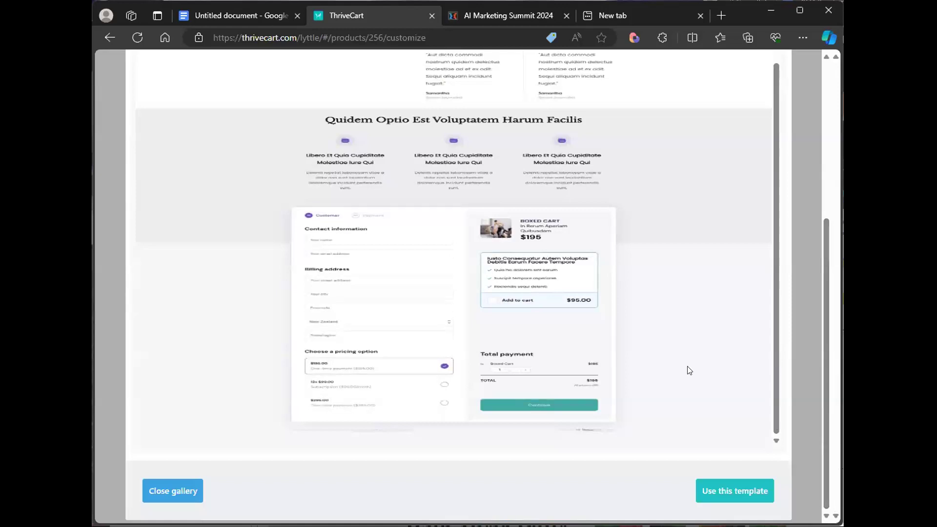
scroll(687, 366, up, 8)
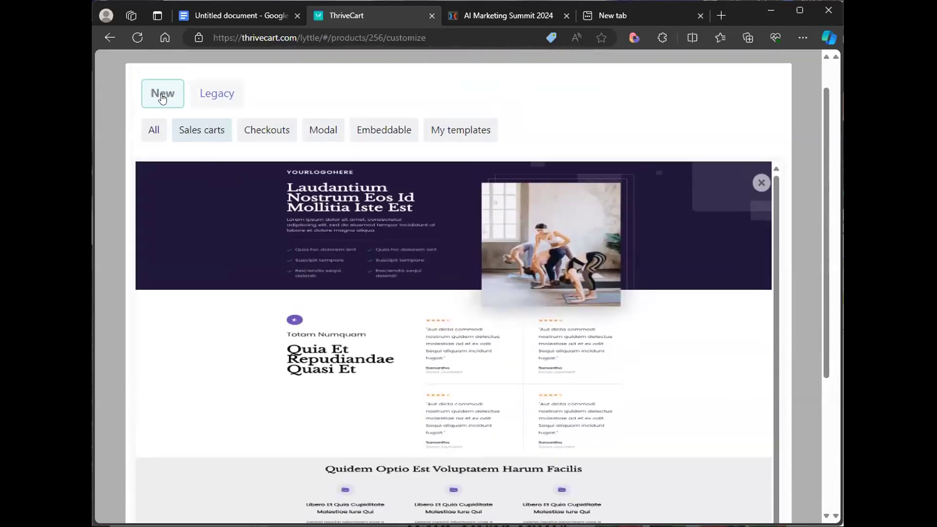
- Show all new designs and preview the colourful 'Nihil Ipsum' dashboard template, scrolling through its sections
click(154, 133)
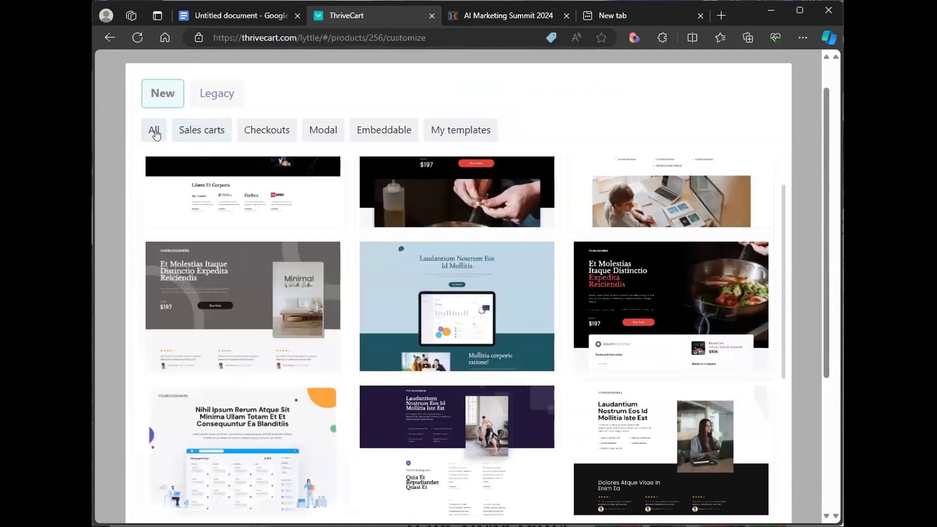
scroll(341, 297, down, 3)
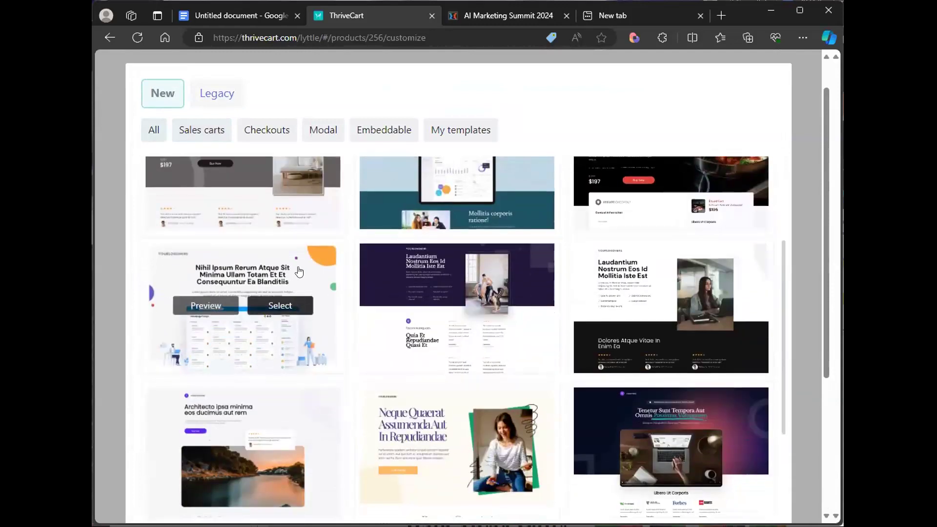
click(207, 306)
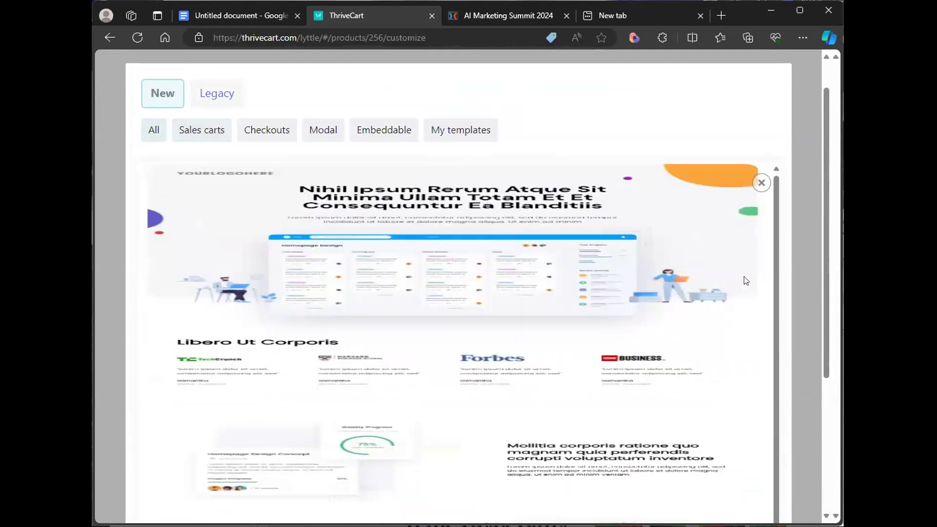
scroll(745, 277, down, 3)
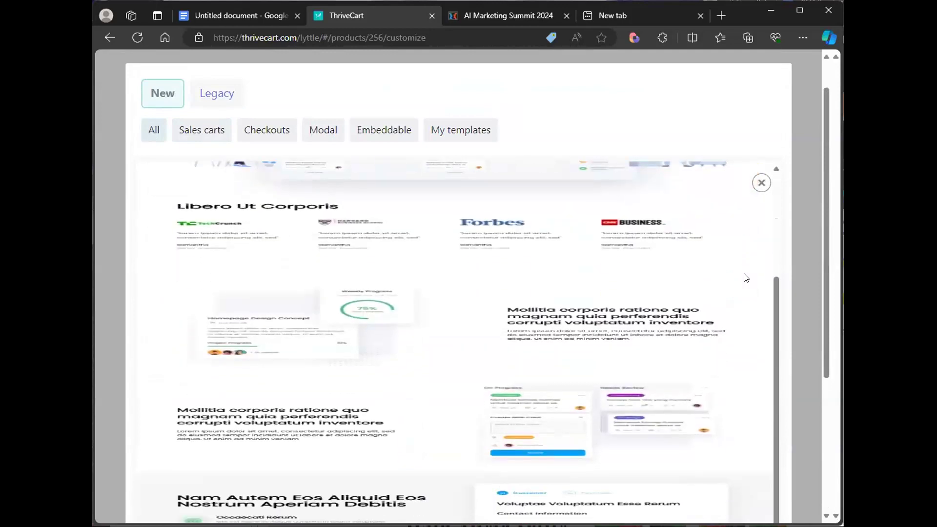
scroll(336, 223, up, 2)
scroll(336, 224, up, 2)
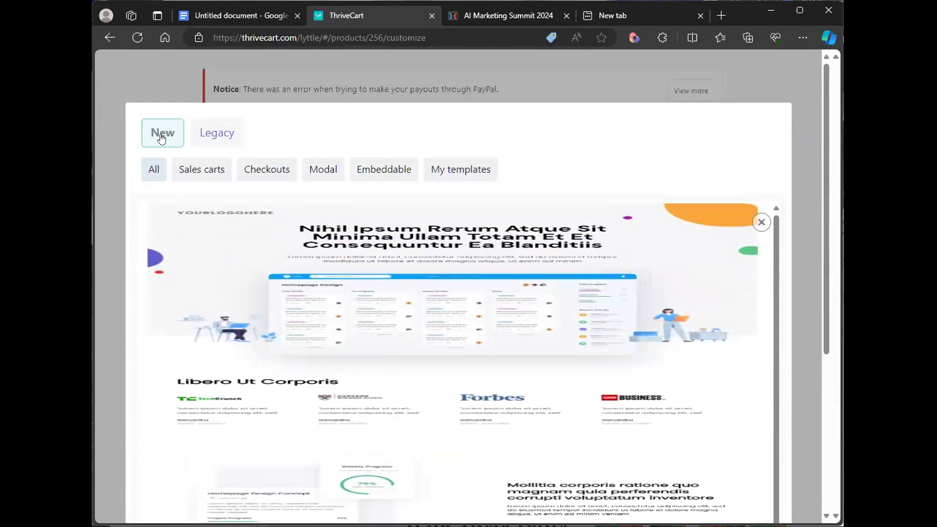
click(157, 168)
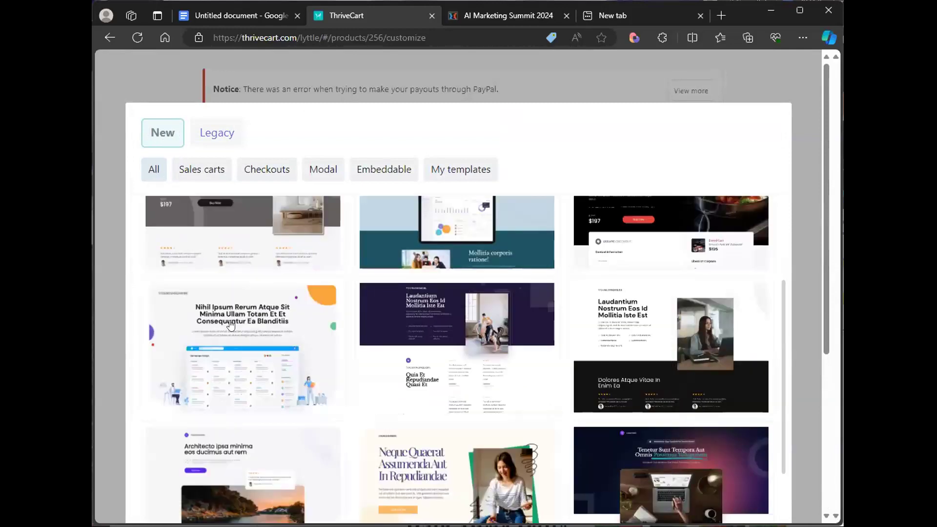
- Try to select the 'Nihil Ipsum' template, entering the support email address in the missing-steps dialog
click(277, 345)
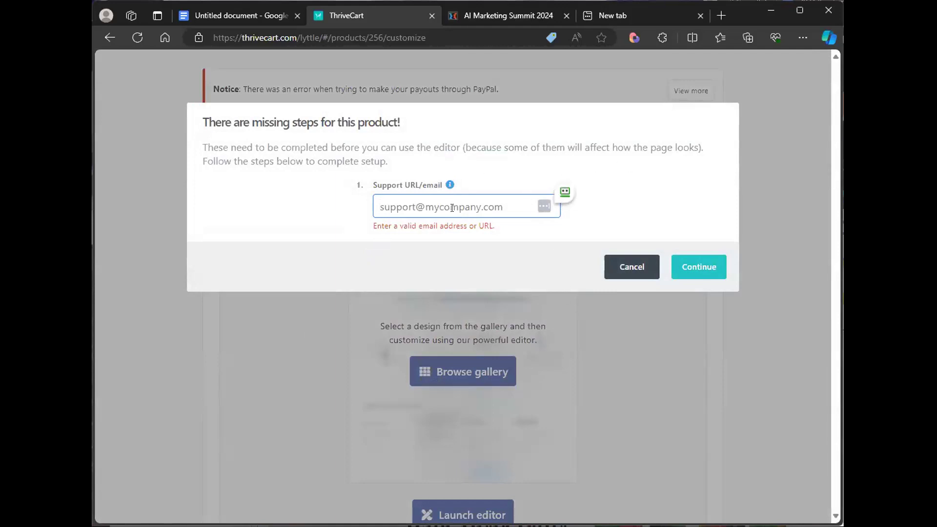
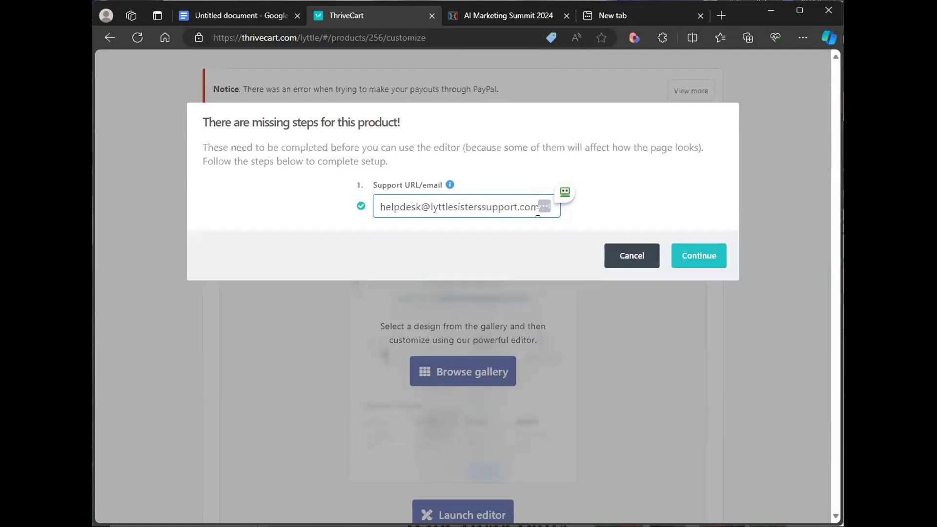
click(697, 258)
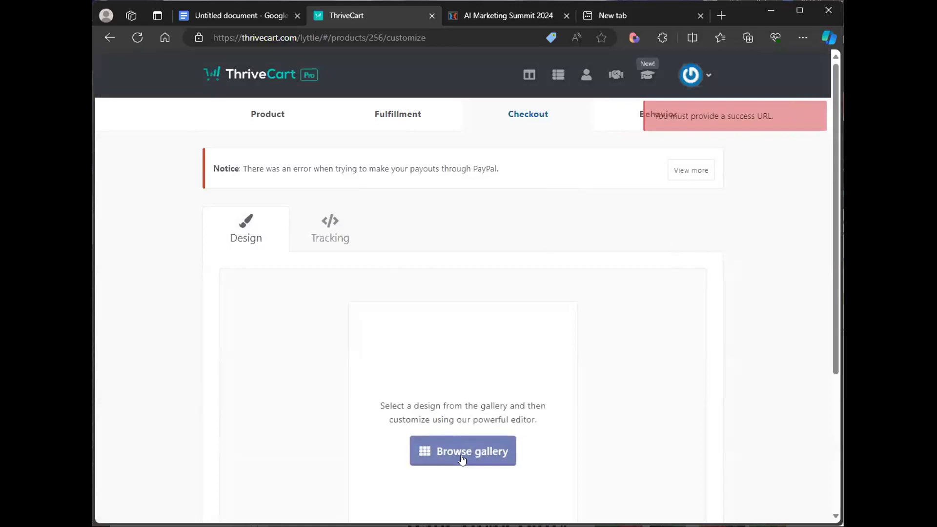
- Reopen the design gallery, accept the content-loss warning, and try selecting the dashboard template again
click(462, 451)
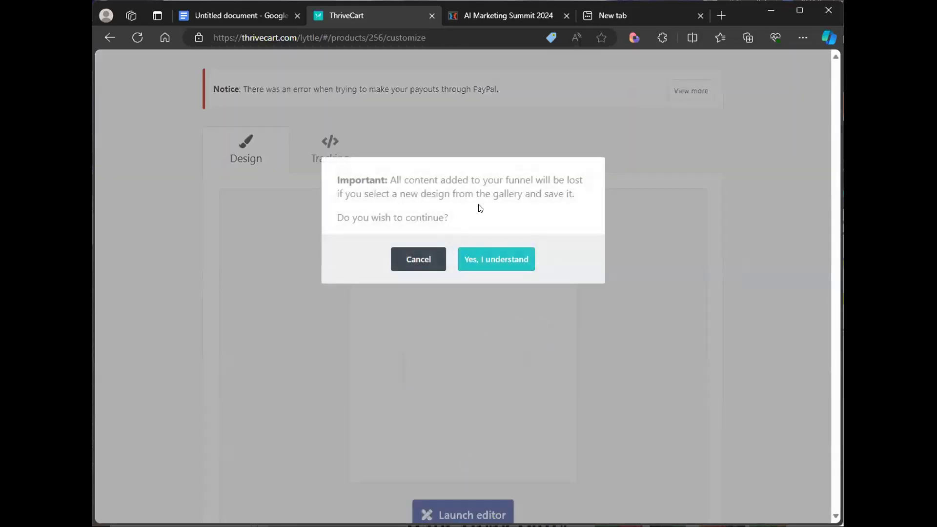
click(497, 261)
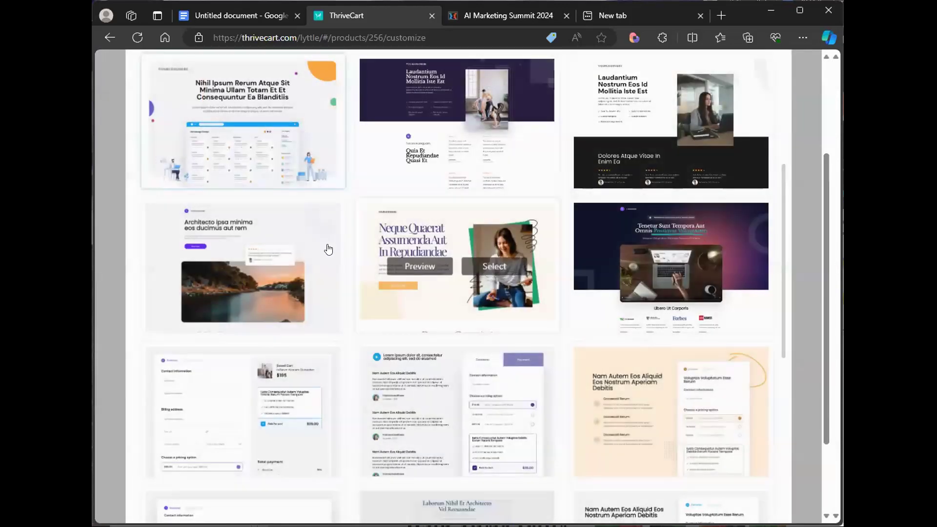
scroll(288, 204, up, 2)
click(278, 192)
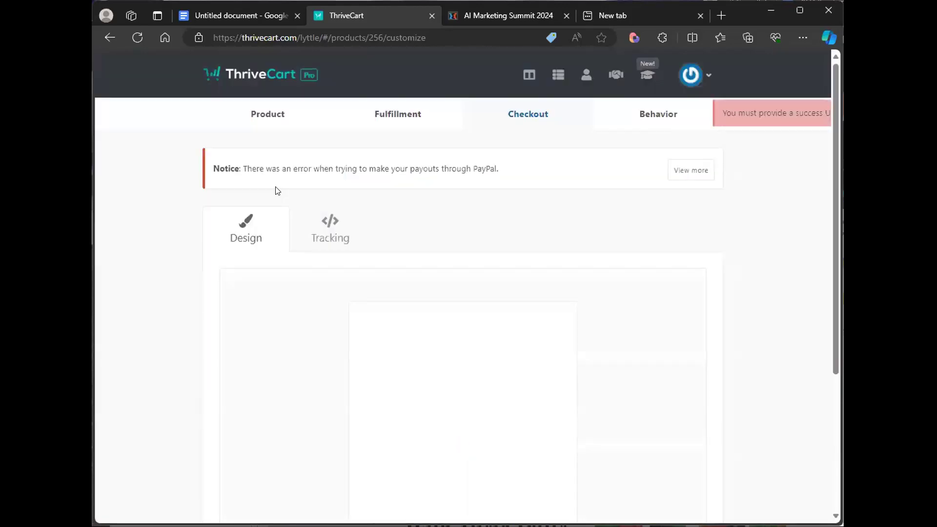
- Reopen the gallery, accept the warning, and try selecting the 'Neque Quarat' template with the woman photo
scroll(472, 312, down, 4)
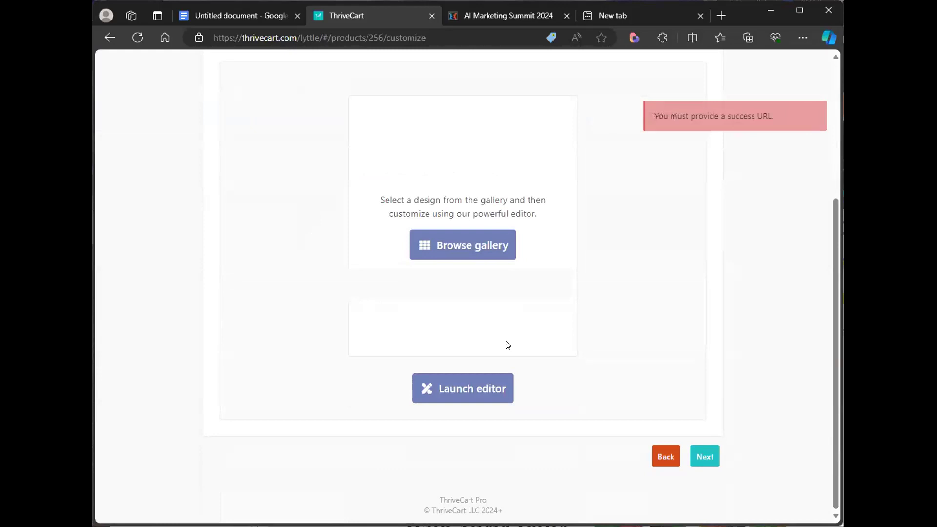
click(441, 240)
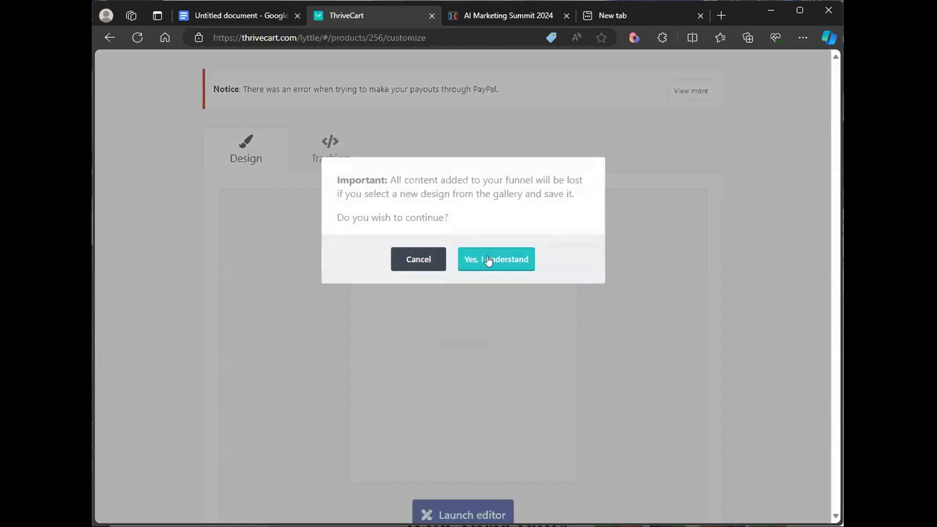
click(488, 260)
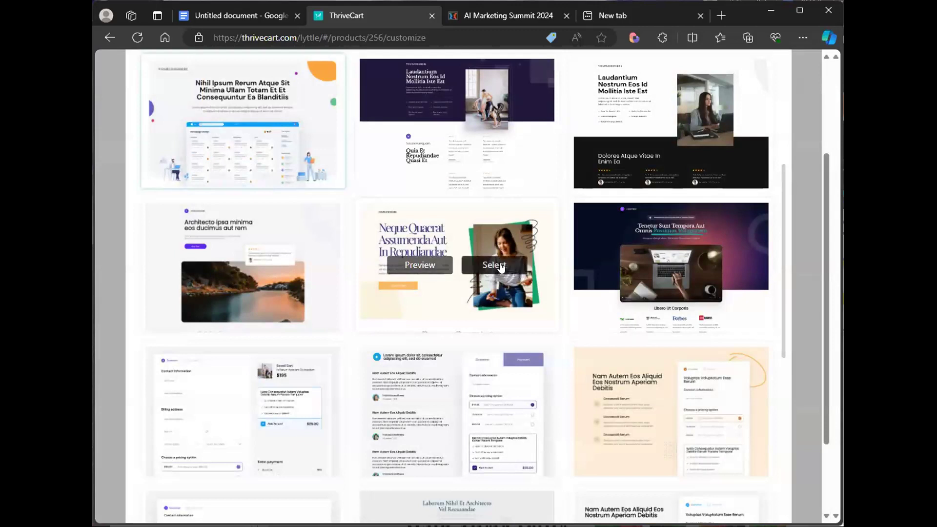
click(500, 266)
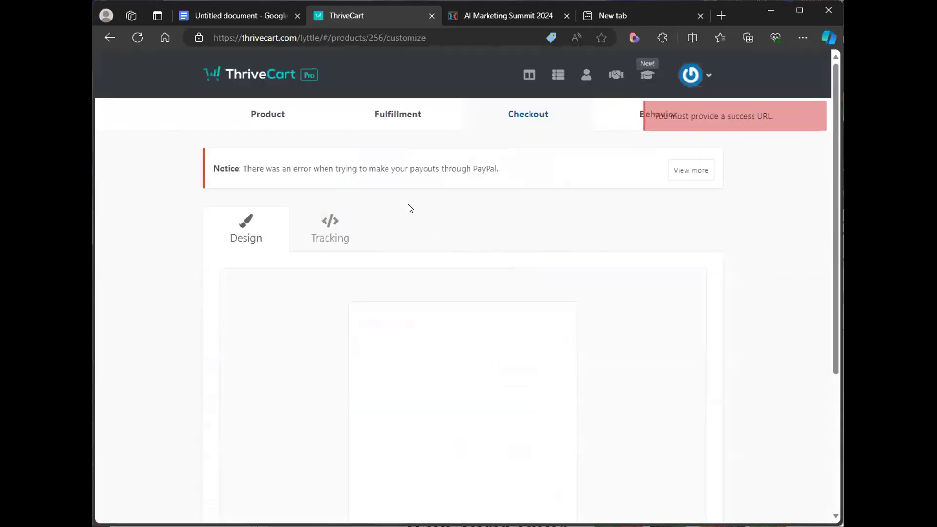
- Reload the product page, open the design gallery and select the 'Nihil Ipsum' dashboard template
click(137, 39)
click(513, 110)
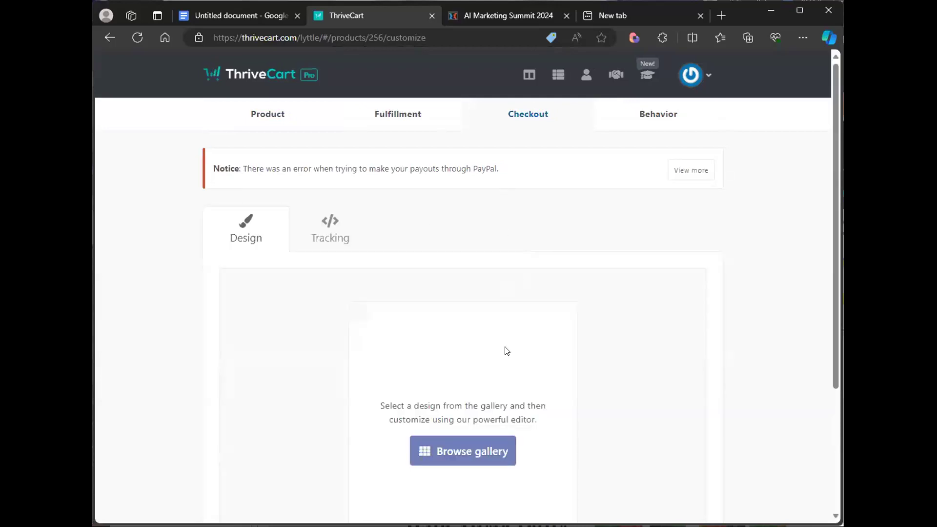
scroll(468, 374, down, 1)
click(467, 381)
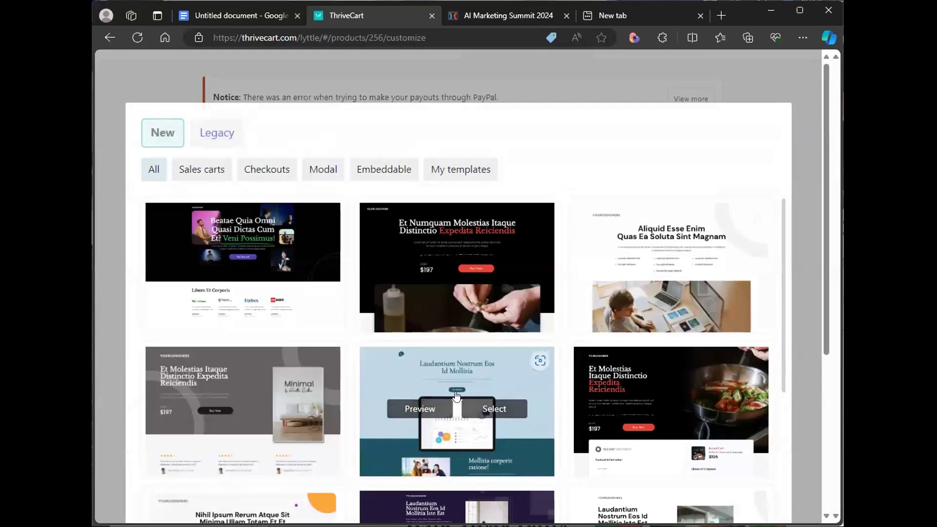
scroll(453, 406, down, 6)
mouse_move(274, 276)
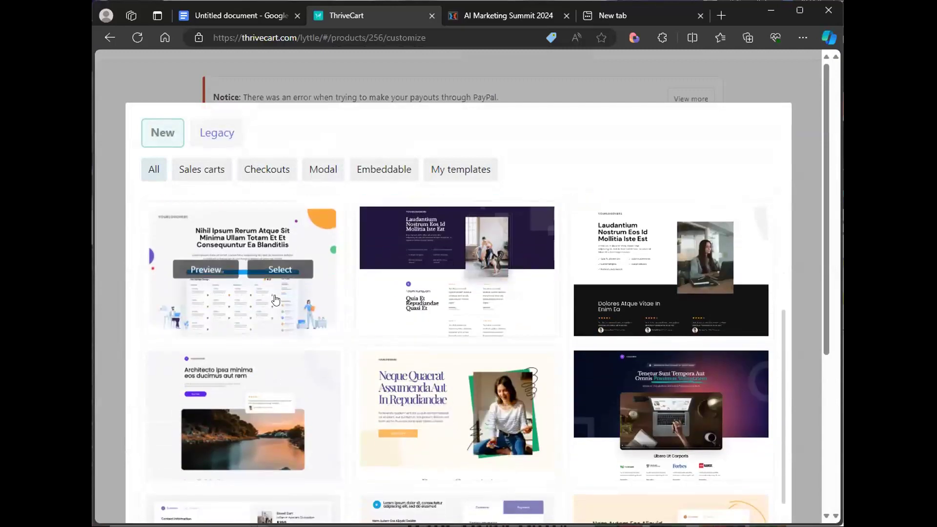
click(272, 272)
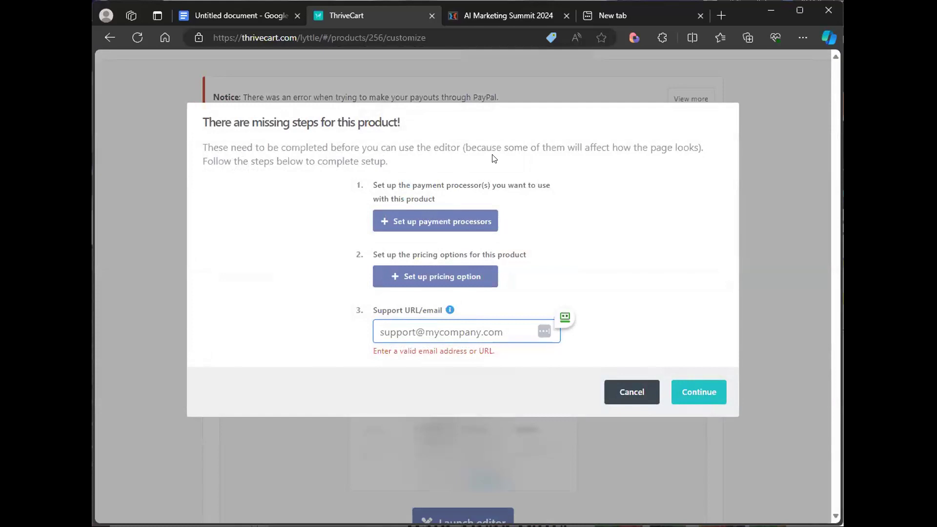
- Activate Stripe Enhanced as the payment processor with the connected Stripe account and save
click(417, 222)
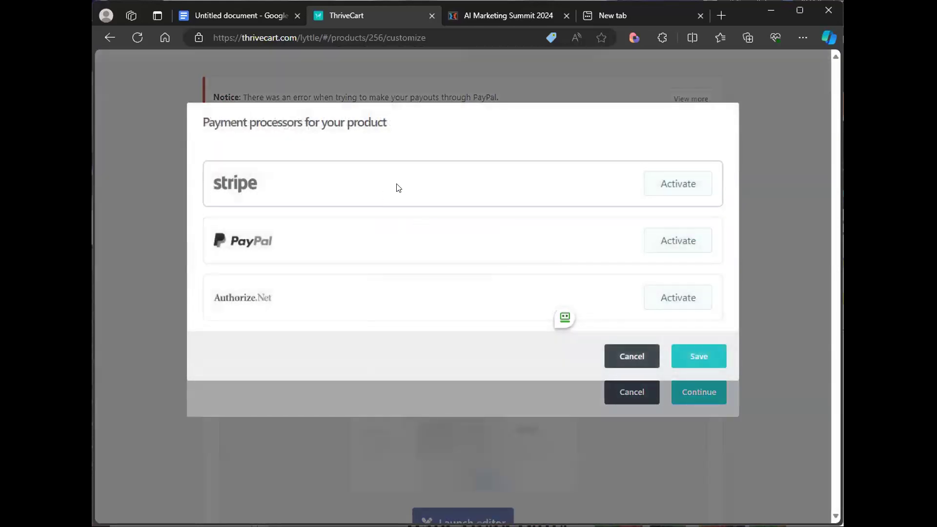
click(669, 198)
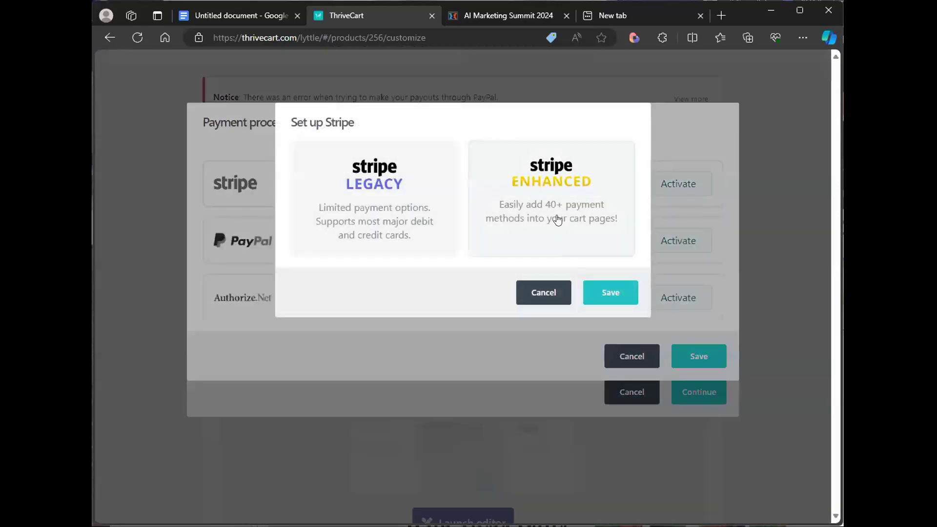
click(621, 240)
scroll(554, 458, down, 2)
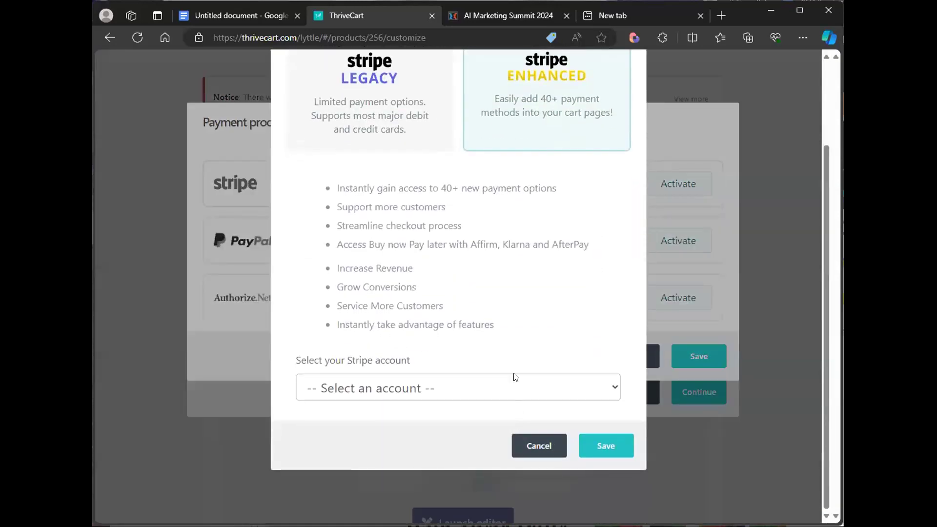
click(513, 380)
click(423, 434)
click(609, 452)
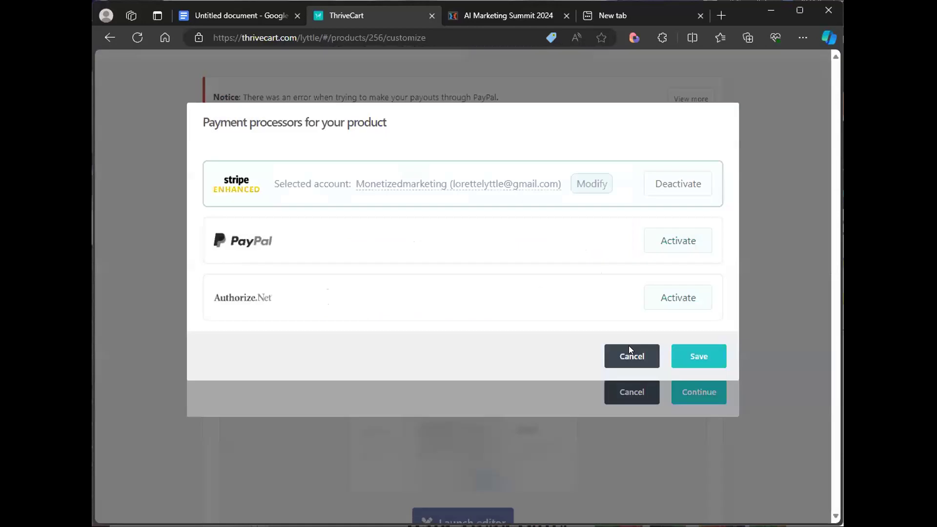
click(680, 355)
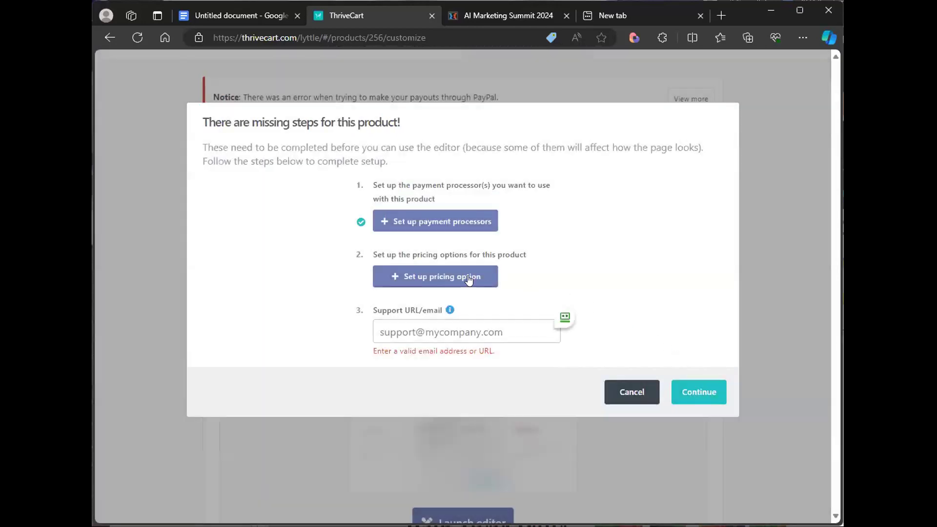
- Set up a One-time fee pricing option of $44 and save it
click(447, 277)
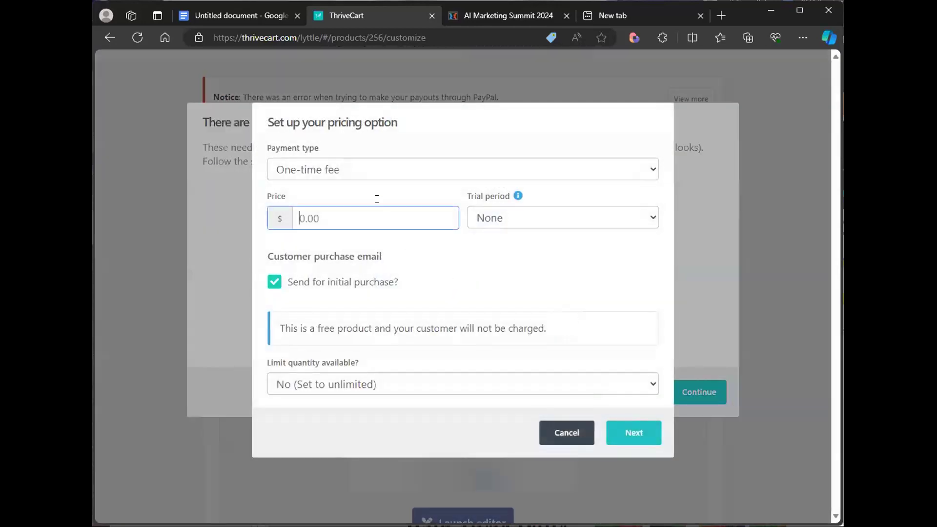
click(364, 175)
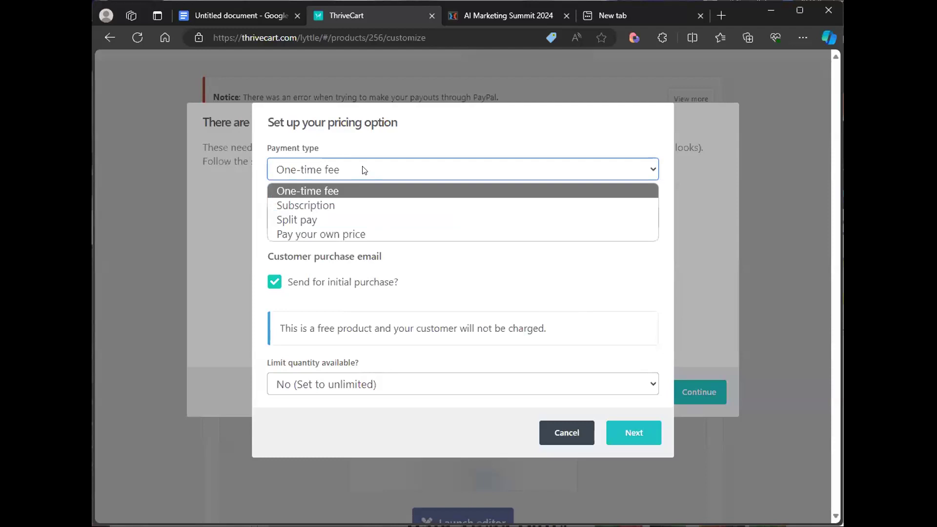
click(357, 191)
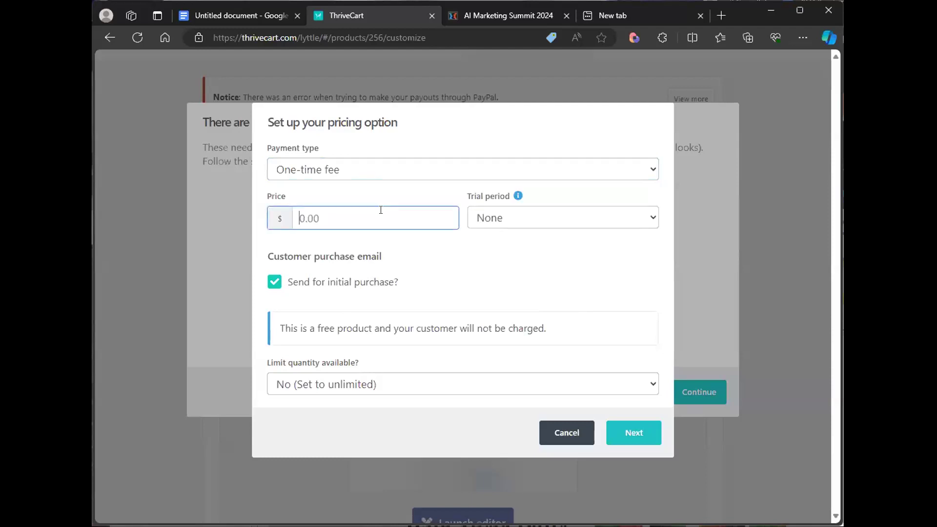
text(44)
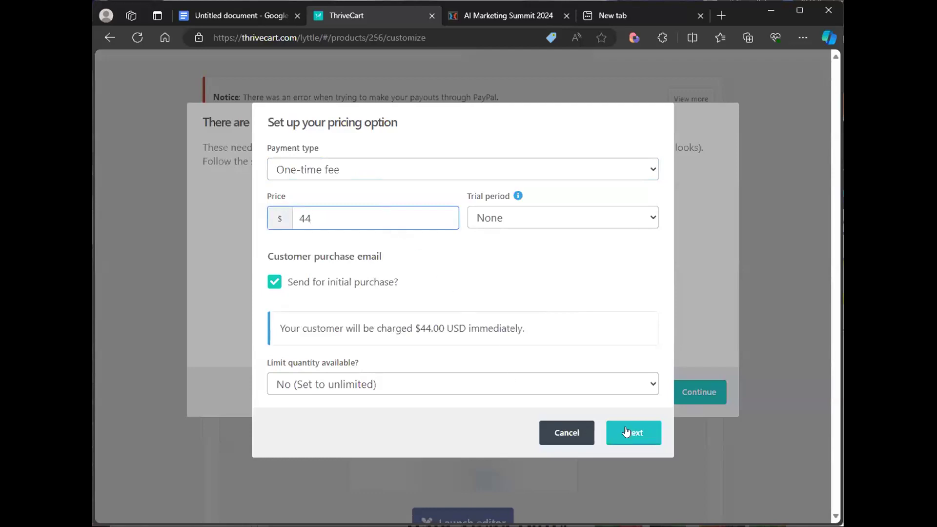
click(626, 431)
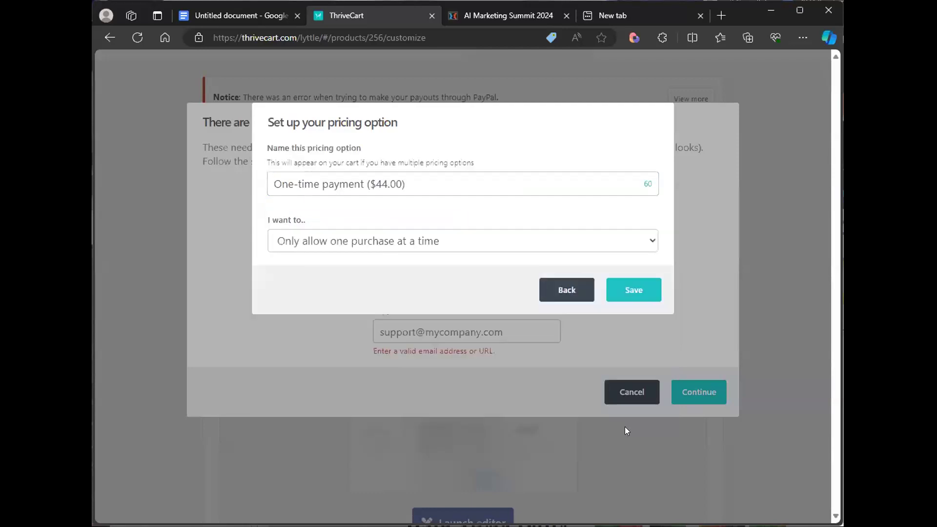
click(621, 288)
- Enter the support email address and continue into the cart page editor
click(454, 331)
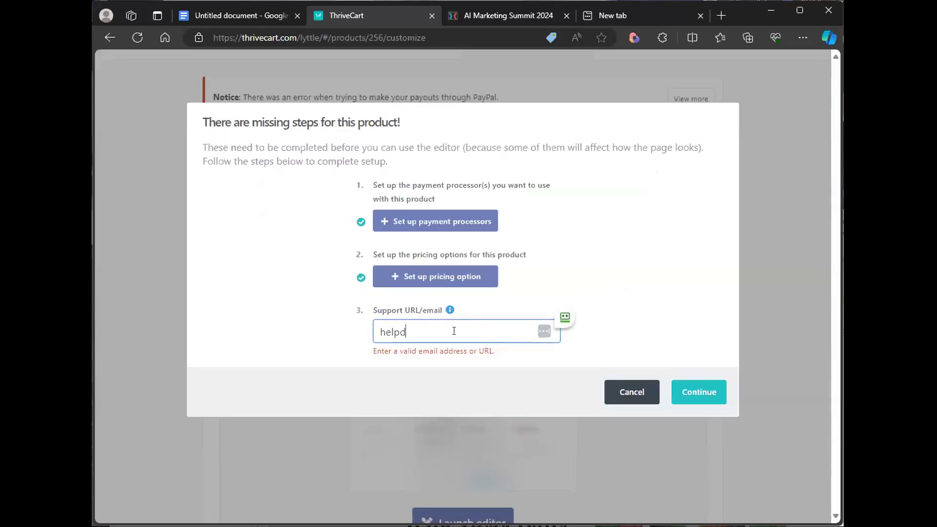
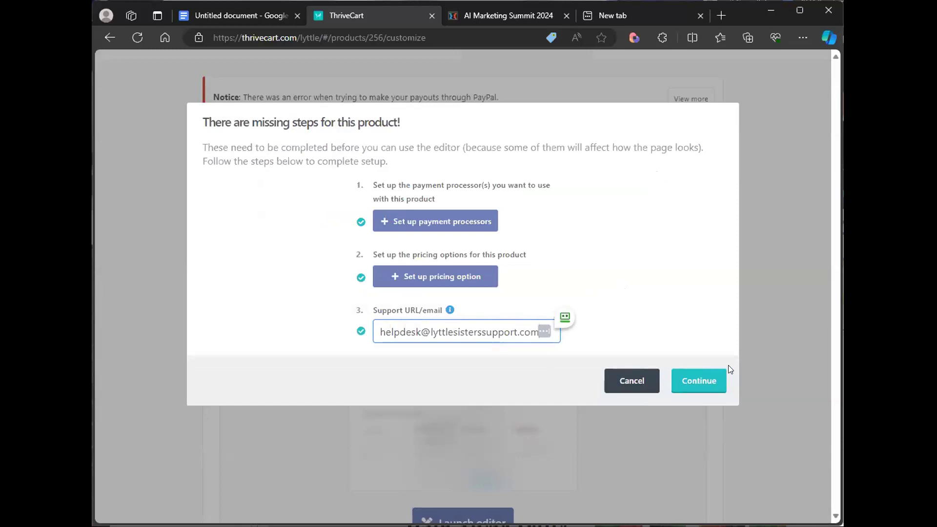
click(707, 381)
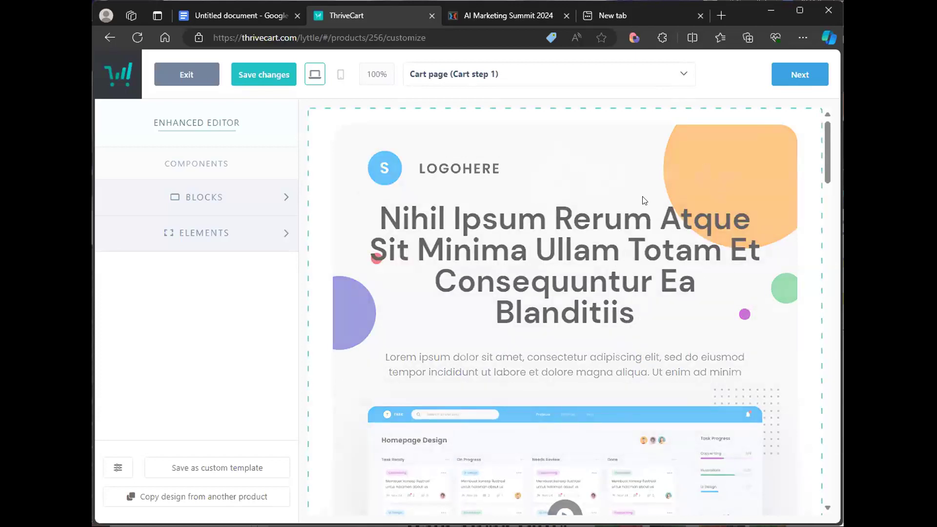
- Inspect the template's logo, headline and video embed elements on the cart page
mouse_move(825, 165)
mouse_down()
mouse_move(826, 201)
mouse_move(825, 163)
mouse_up()
click(447, 171)
click(431, 170)
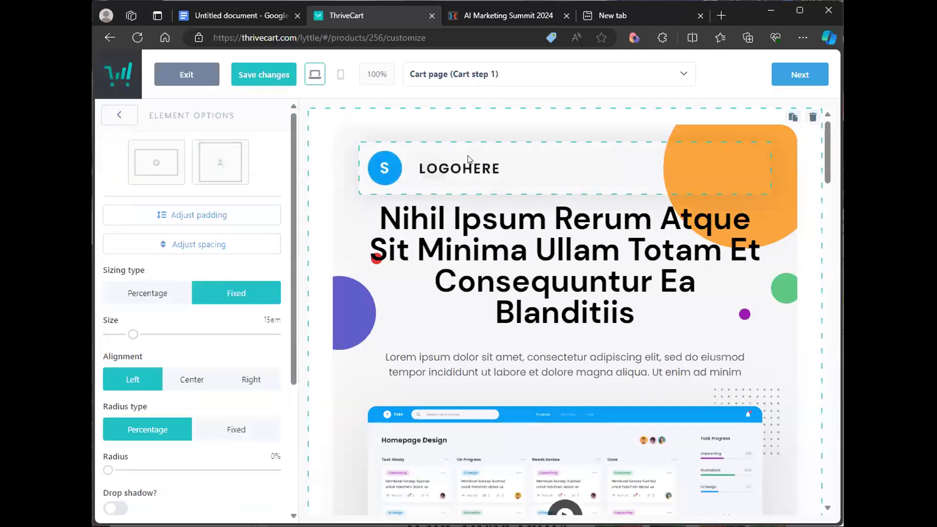
scroll(189, 331, down, 3)
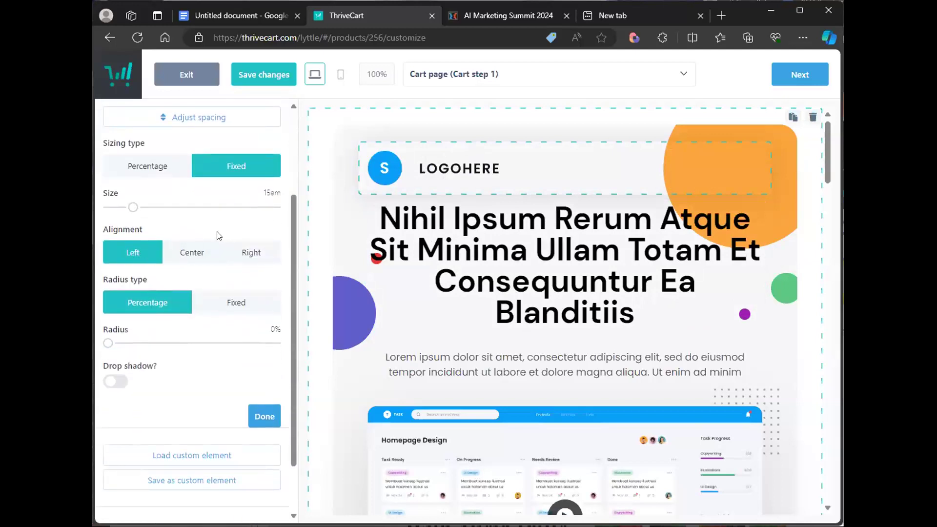
click(552, 280)
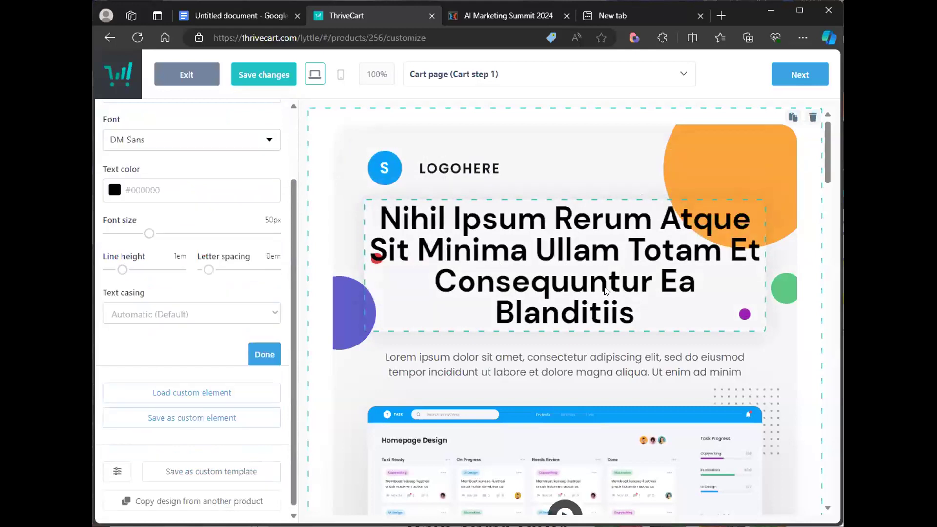
scroll(507, 264, down, 2)
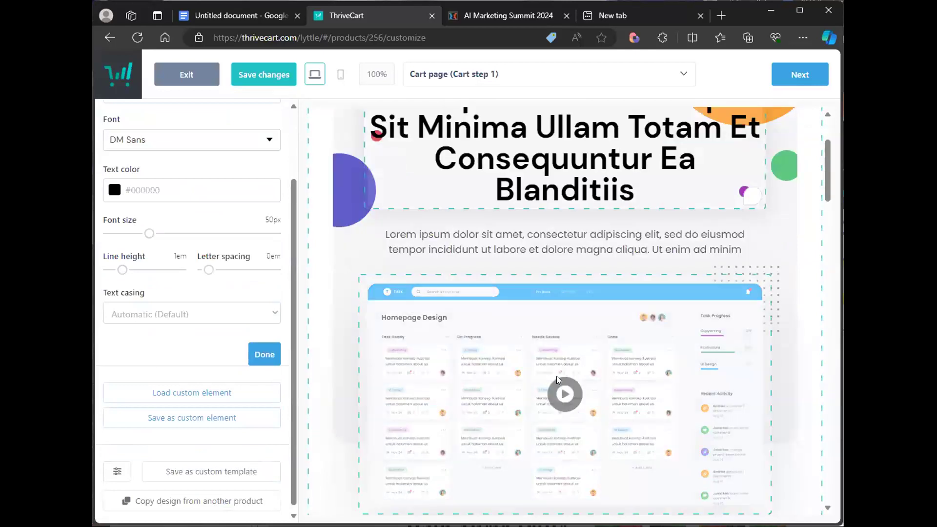
click(568, 364)
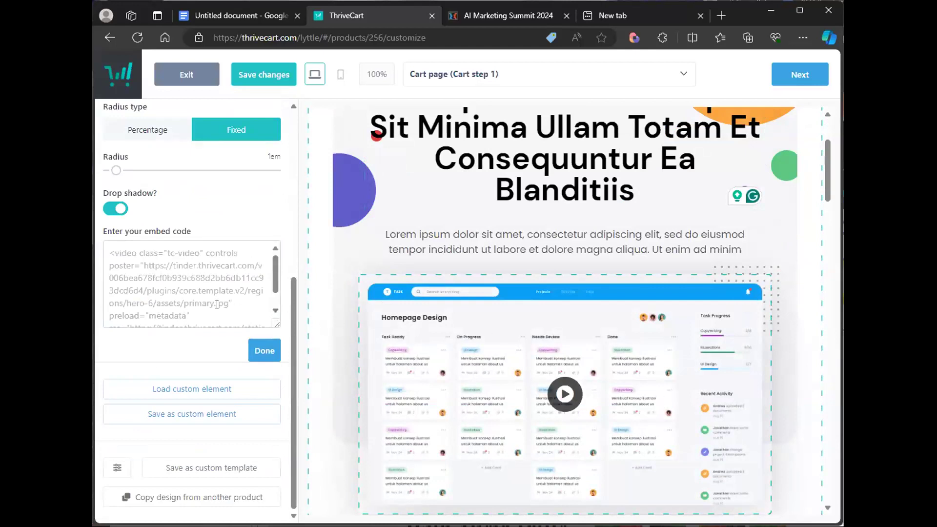
click(173, 295)
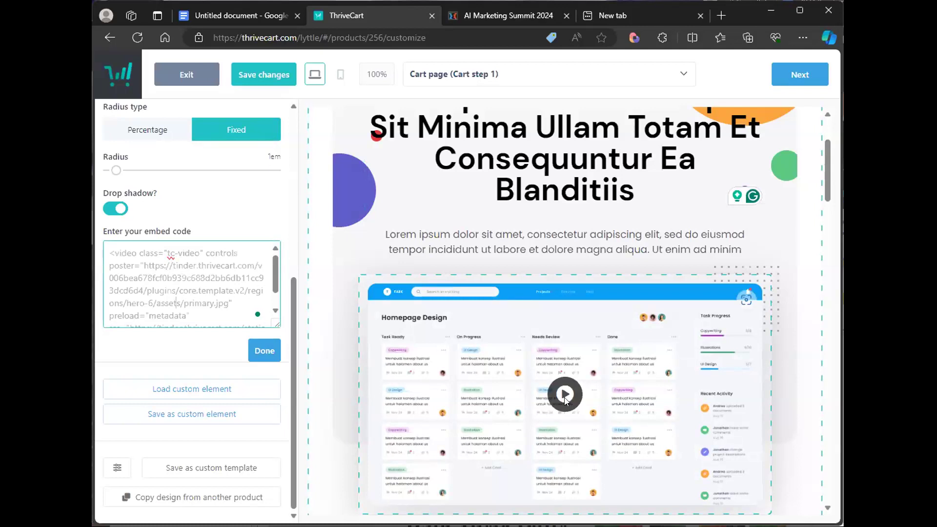
click(608, 368)
scroll(608, 371, down, 8)
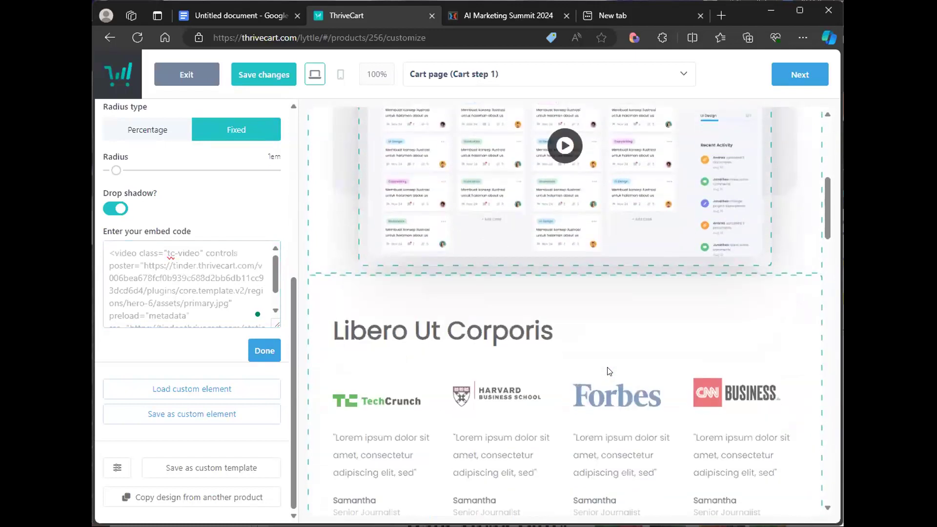
- Scroll through the template's content blocks down to the checkout form to review them
click(434, 326)
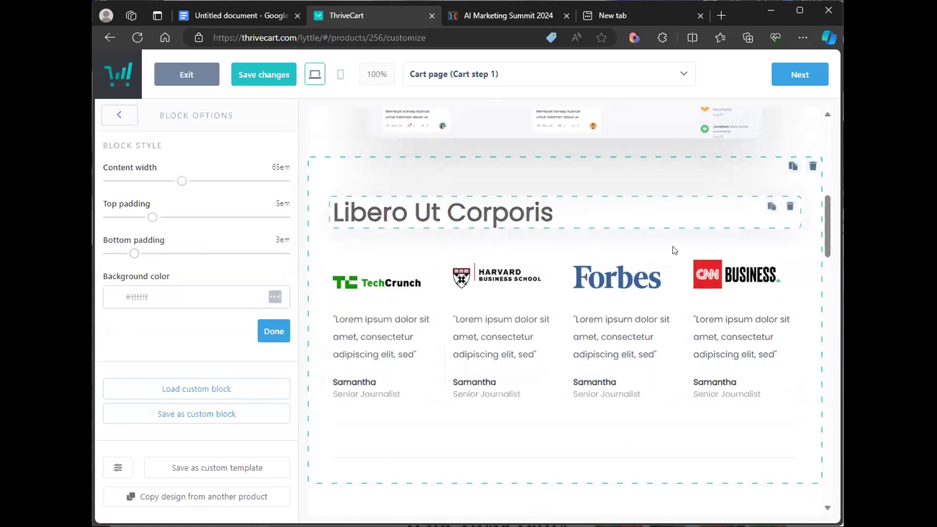
scroll(619, 286, down, 10)
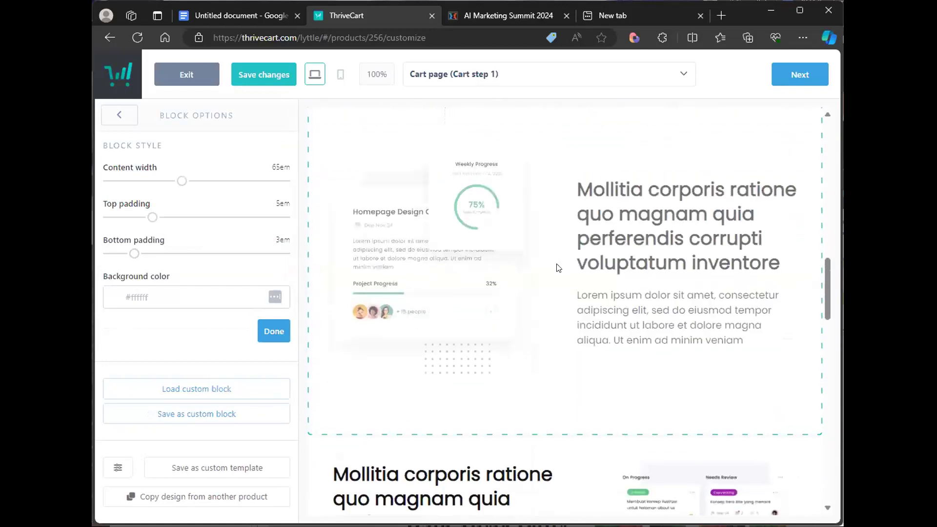
scroll(641, 274, down, 3)
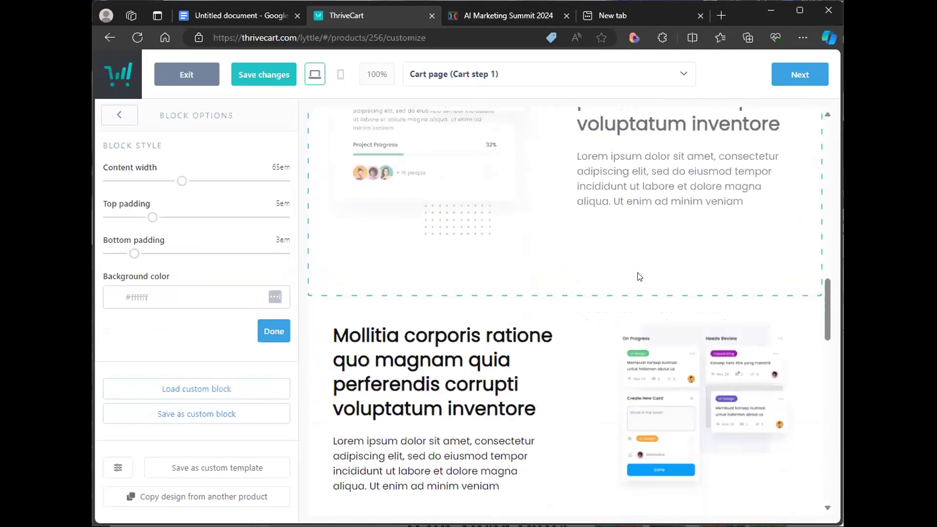
scroll(638, 278, down, 3)
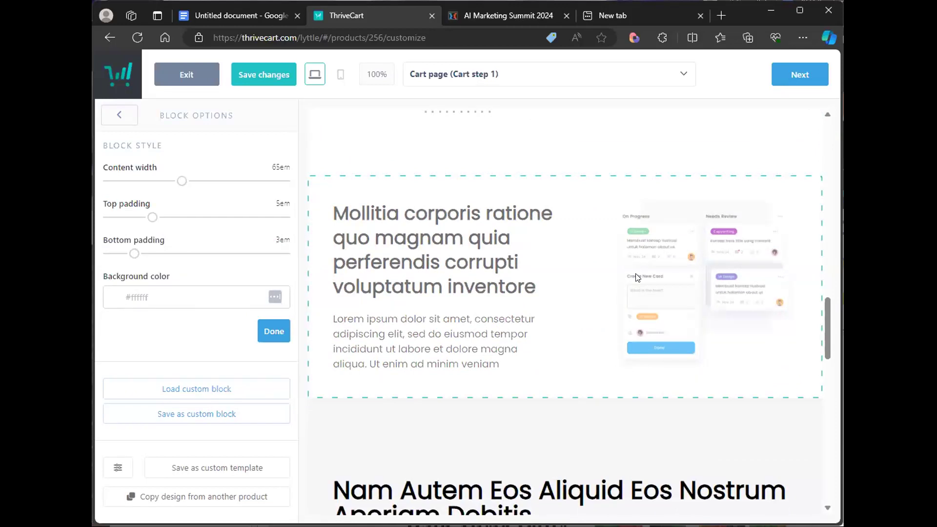
scroll(637, 277, down, 5)
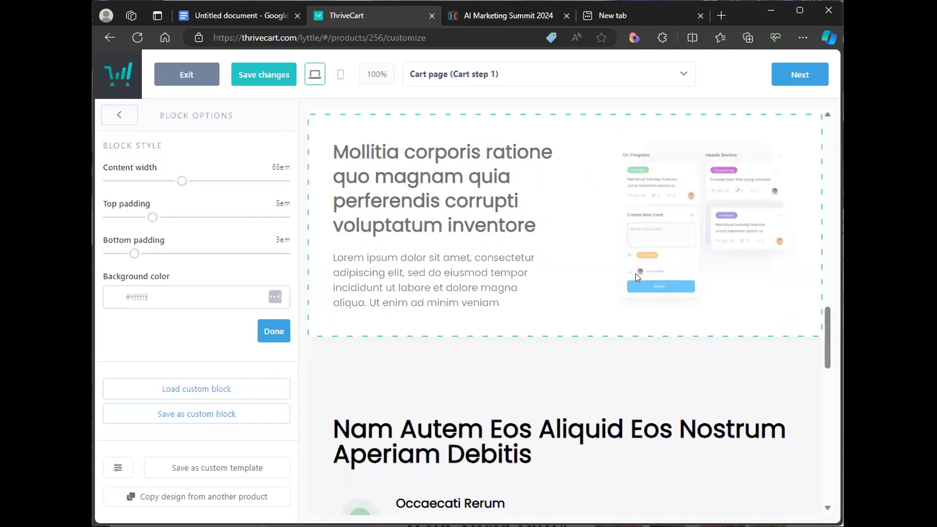
scroll(637, 276, down, 4)
scroll(546, 224, up, 1)
scroll(546, 310, down, 4)
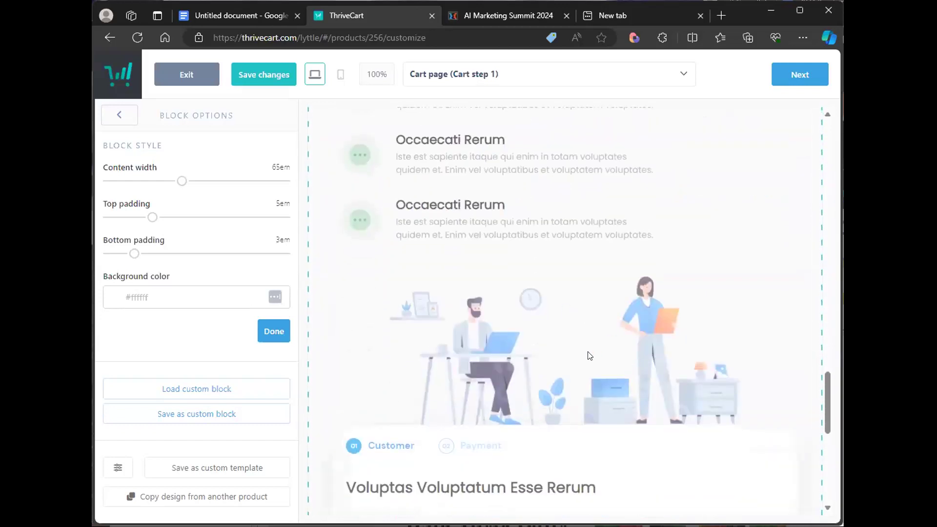
click(552, 339)
scroll(548, 340, down, 6)
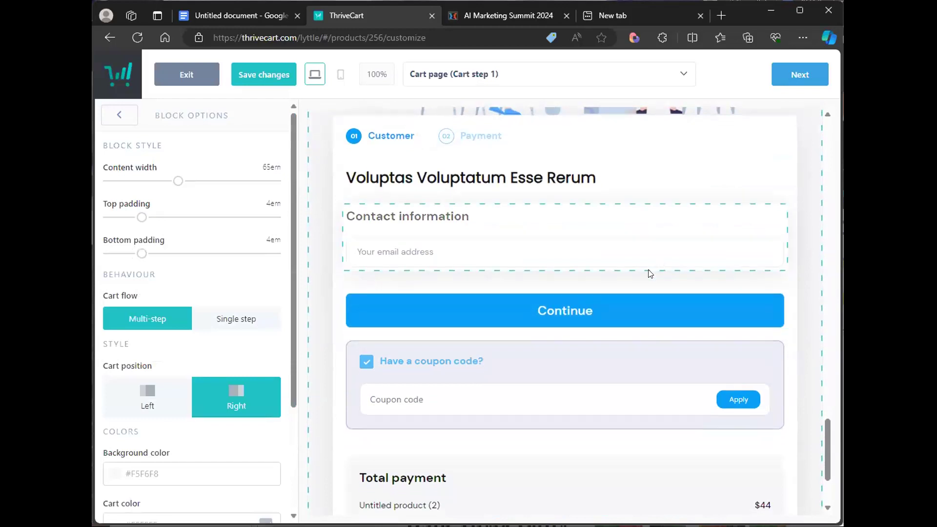
scroll(609, 266, down, 2)
scroll(620, 244, up, 3)
scroll(563, 268, down, 4)
scroll(556, 297, up, 4)
- Enable customer first and last name fields in the contact information section, placed before the email
click(498, 291)
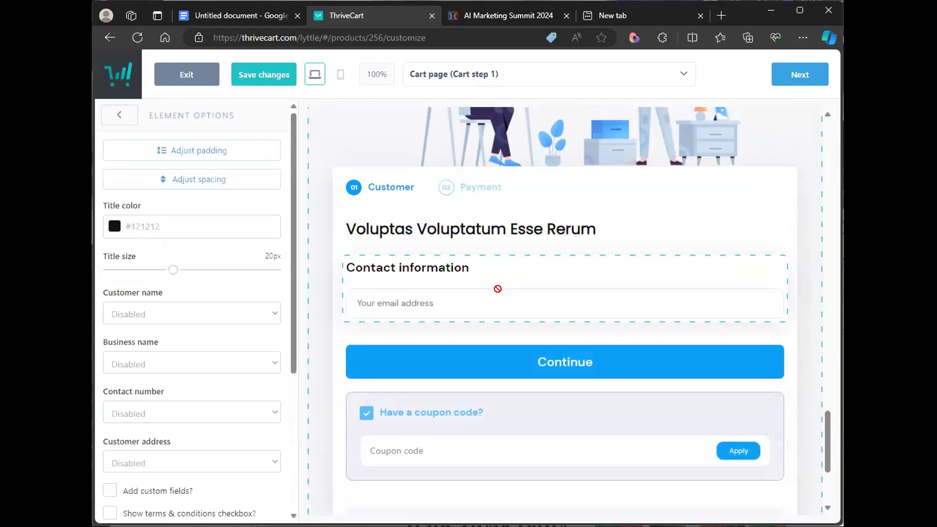
drag(292, 260, 294, 339)
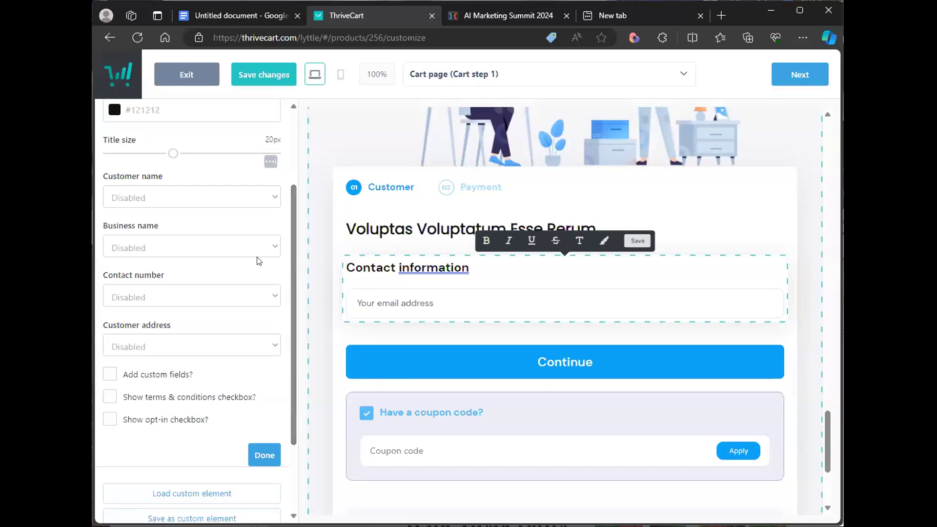
click(259, 200)
click(204, 241)
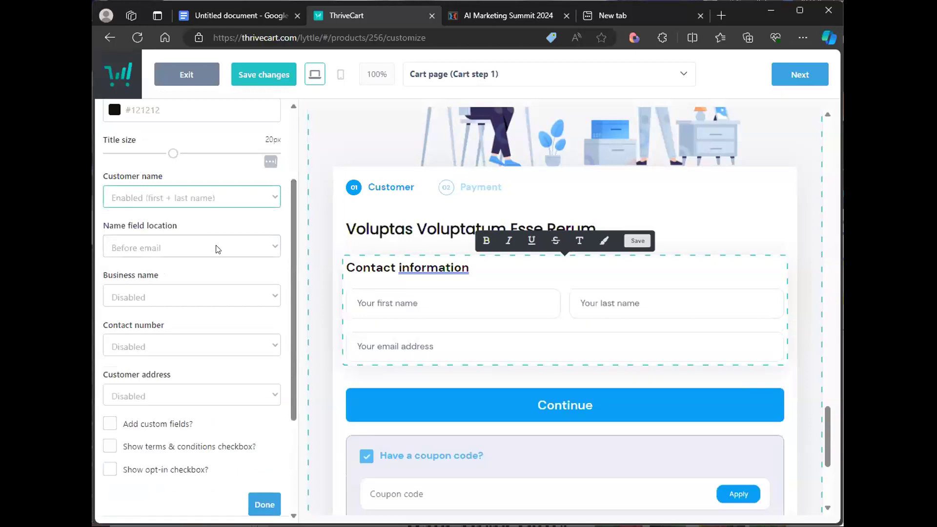
click(217, 249)
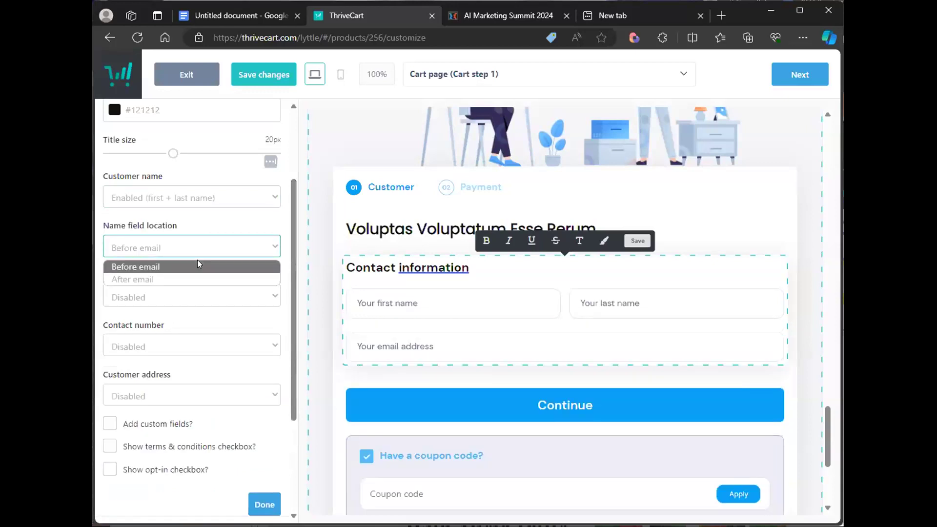
click(197, 260)
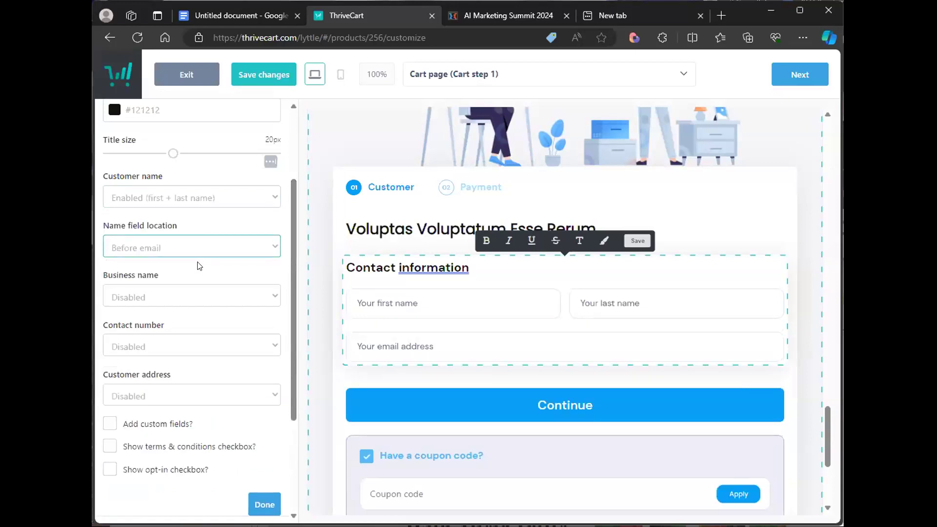
- Enable an optional business name field and a full customer address in the contact information section
click(190, 299)
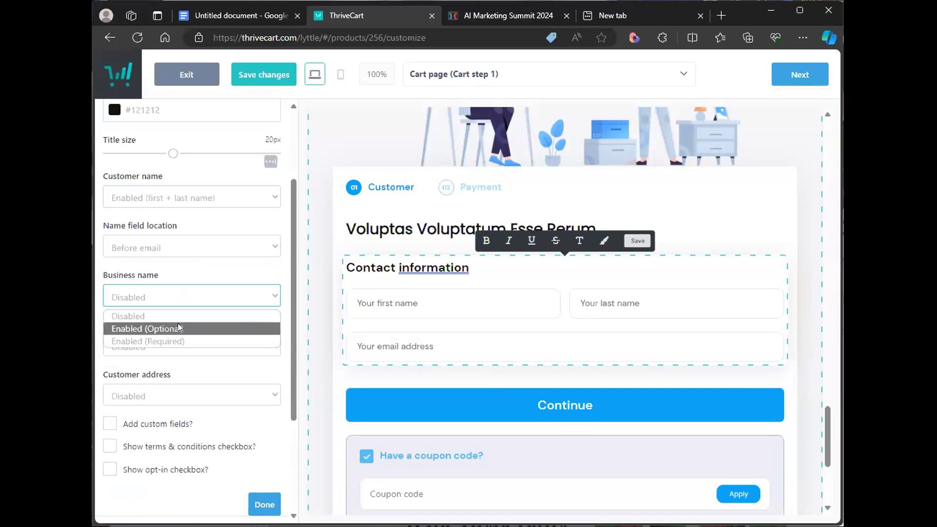
click(187, 325)
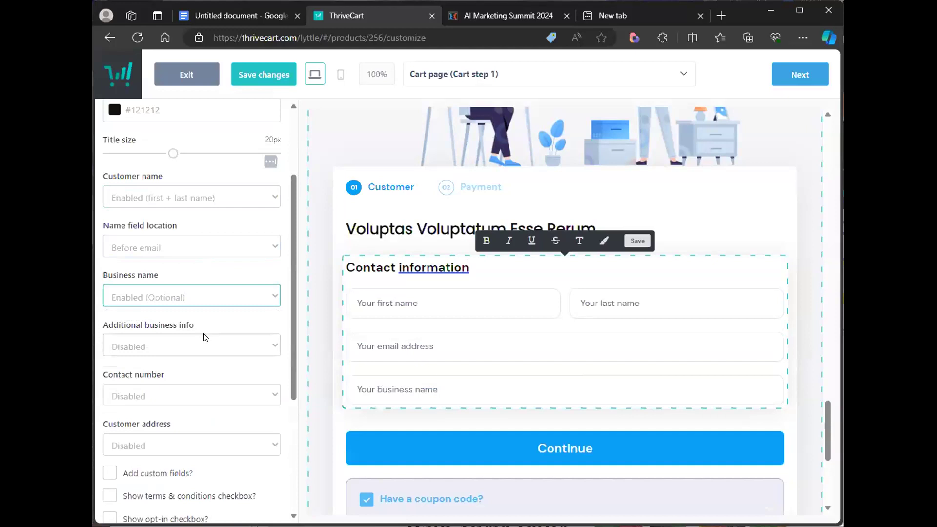
scroll(205, 340, down, 3)
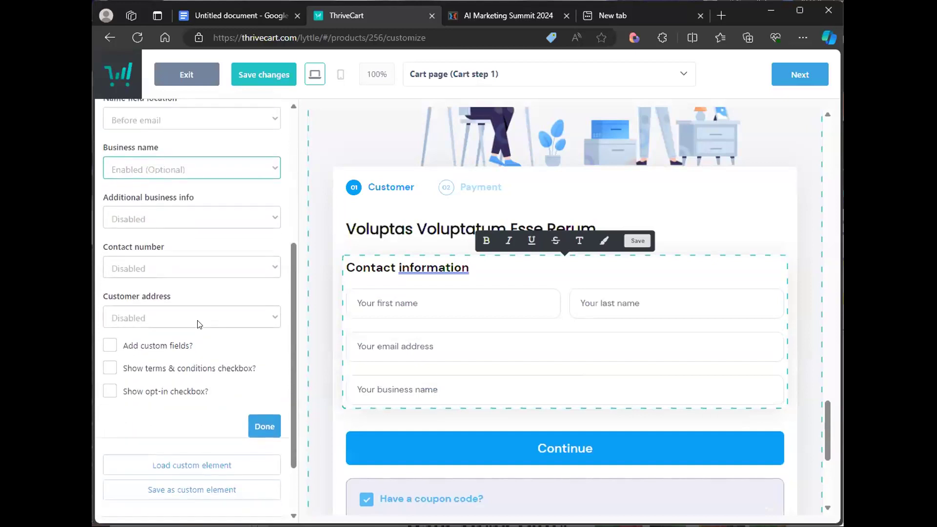
click(193, 322)
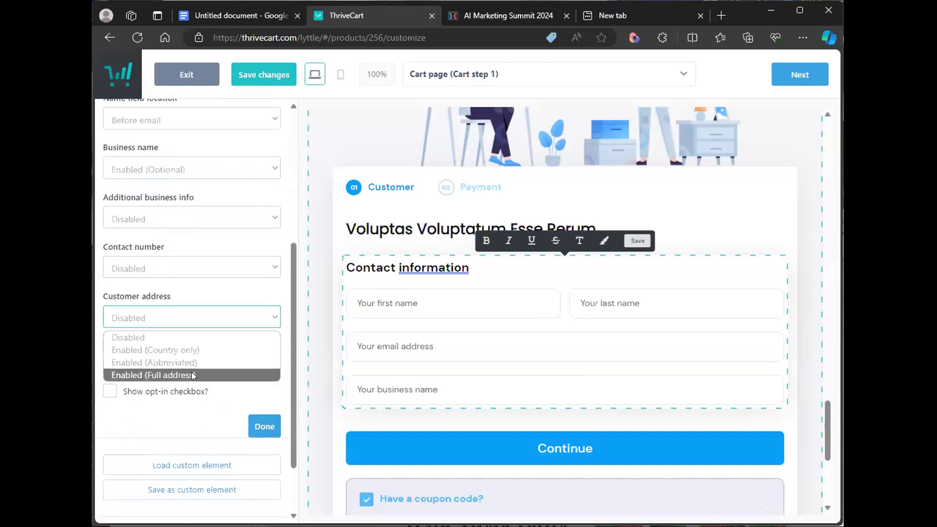
click(191, 372)
scroll(243, 336, down, 2)
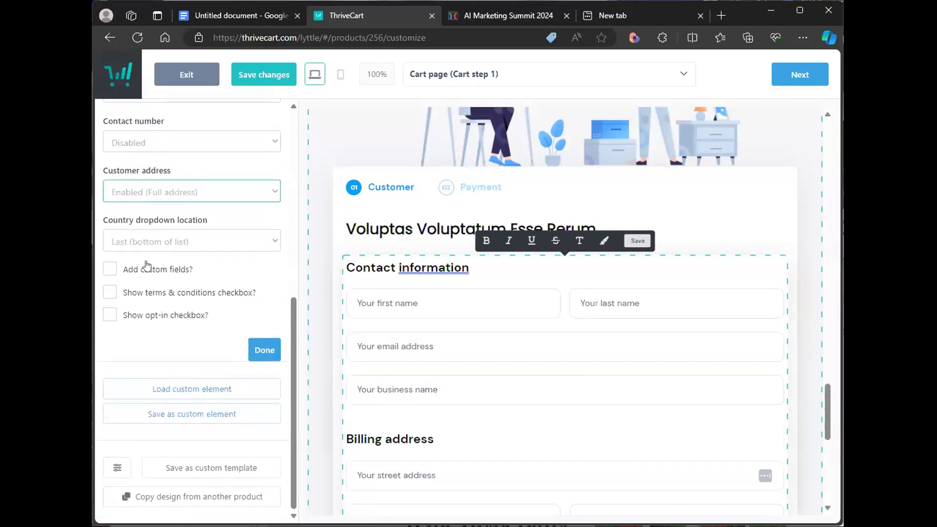
click(109, 293)
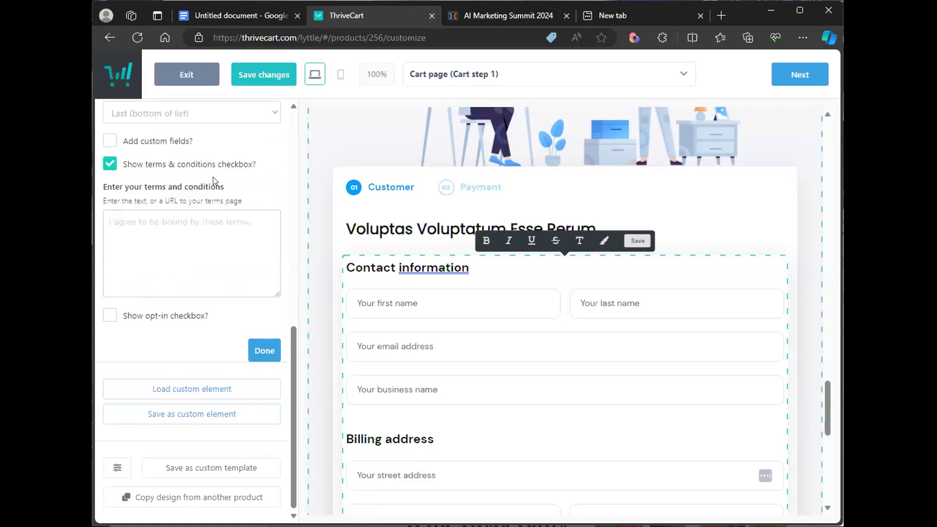
click(203, 228)
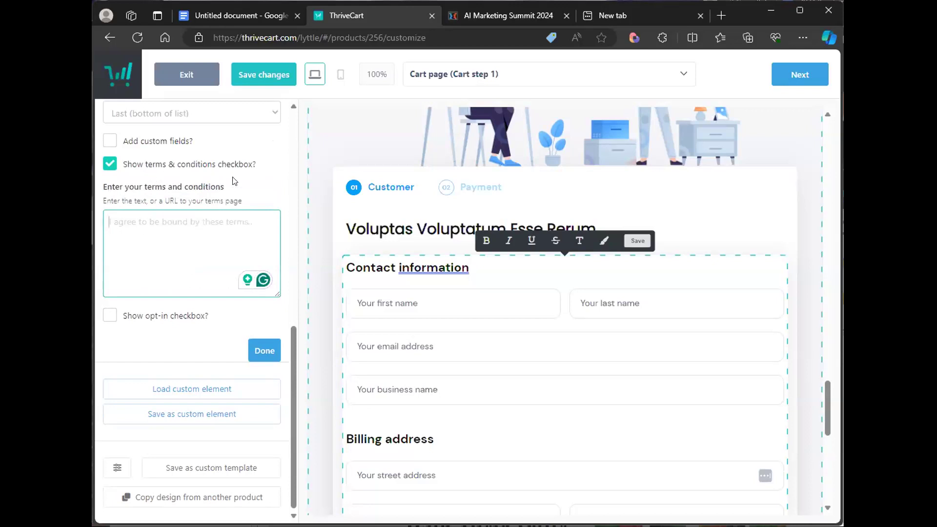
click(106, 163)
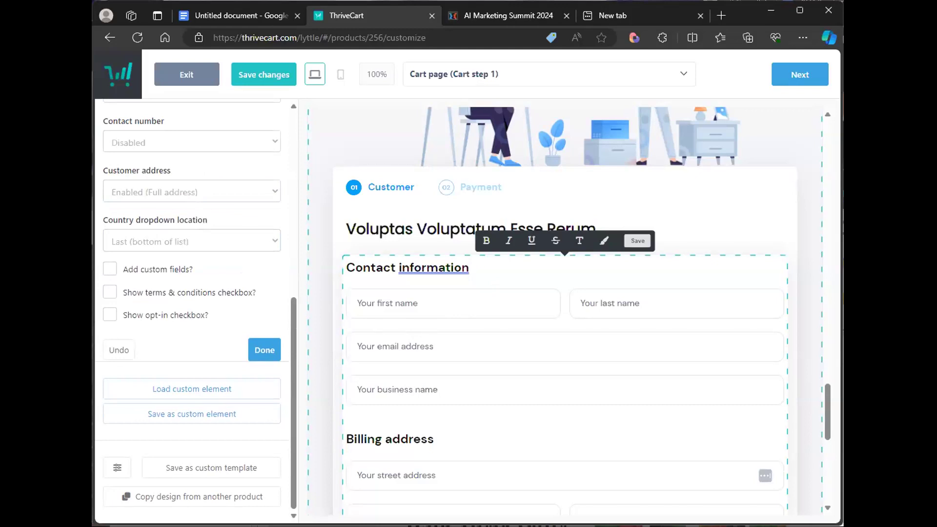
- Review the updated checkout form and switch the cart flow to Single step
click(786, 305)
scroll(760, 319, down, 5)
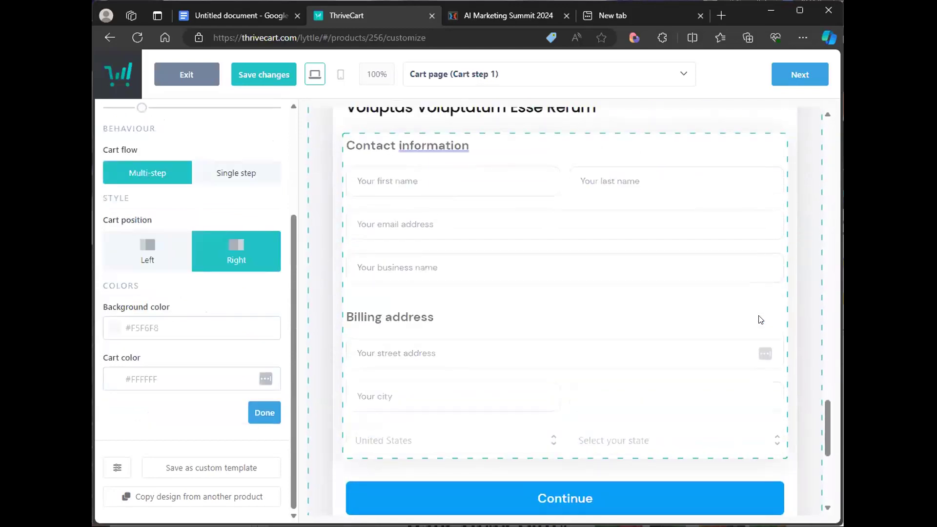
scroll(759, 317, down, 4)
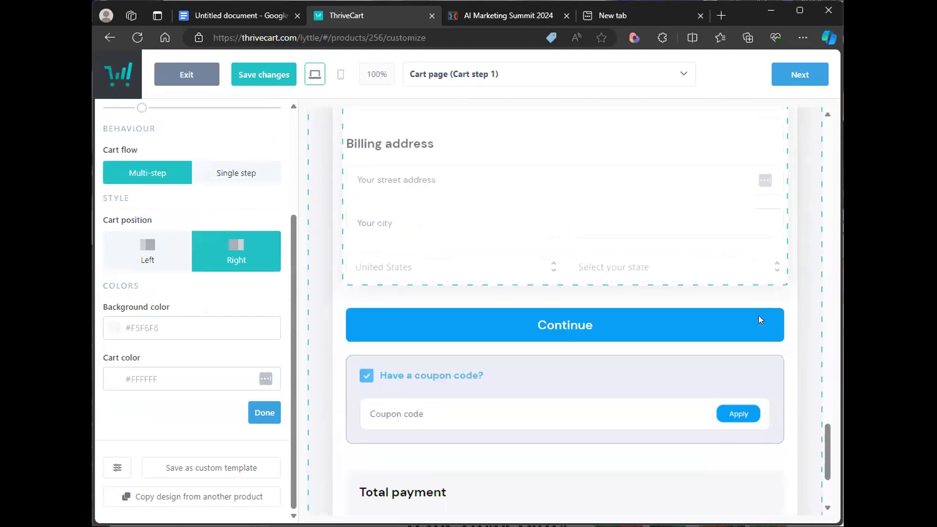
scroll(566, 269, up, 8)
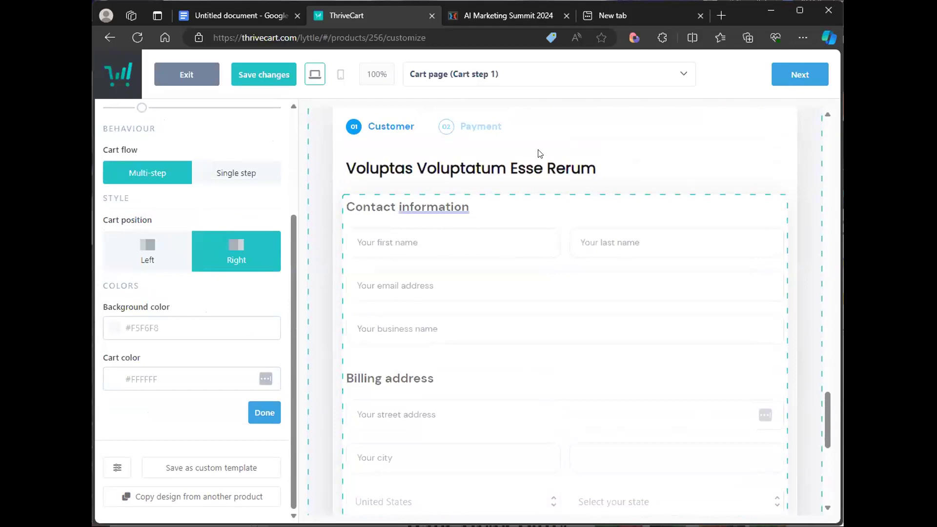
scroll(538, 320, down, 2)
scroll(540, 322, down, 5)
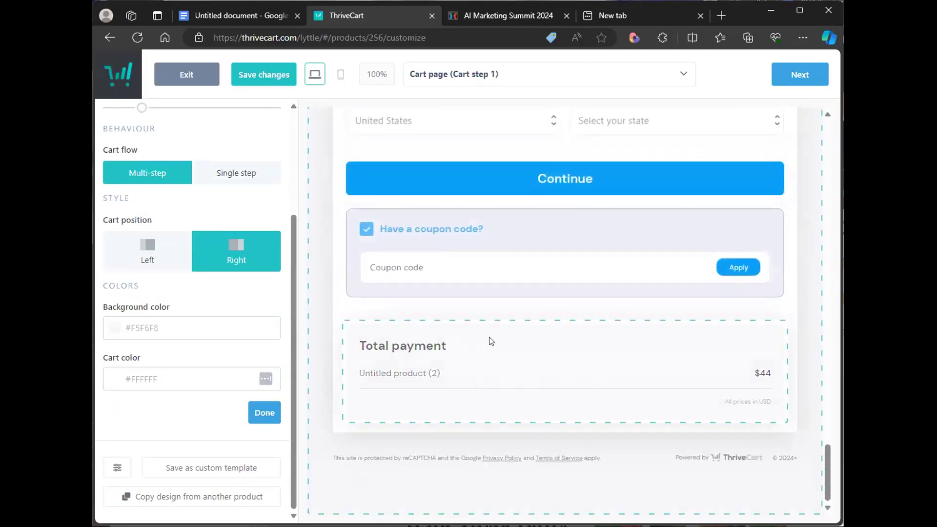
scroll(713, 310, up, 13)
scroll(710, 287, up, 20)
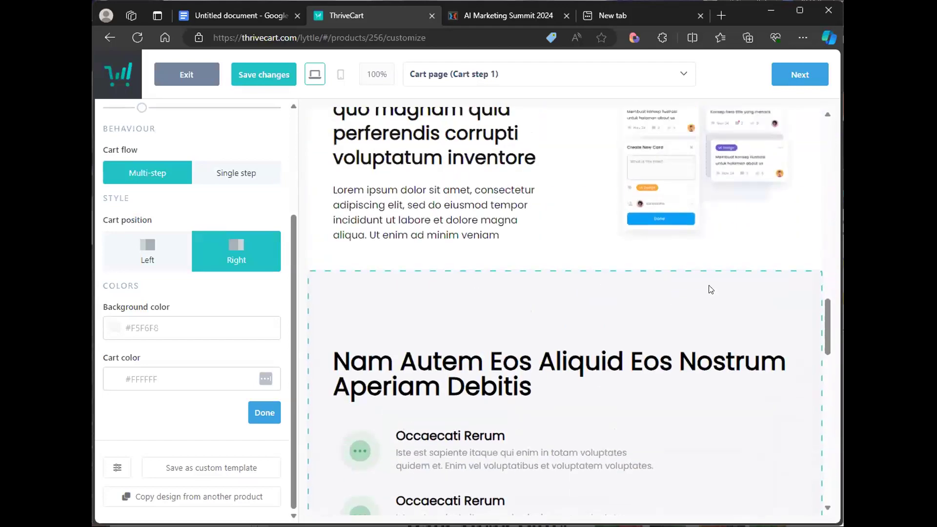
scroll(710, 279, up, 6)
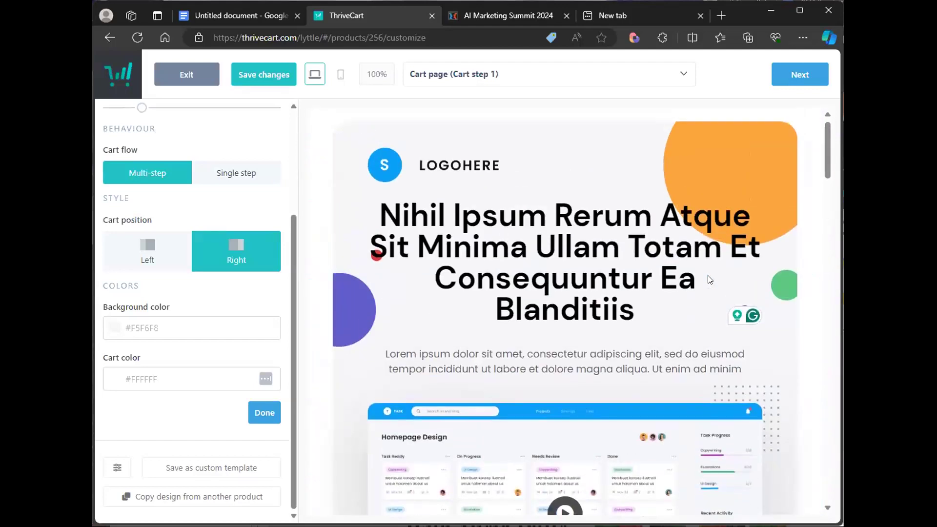
click(777, 78)
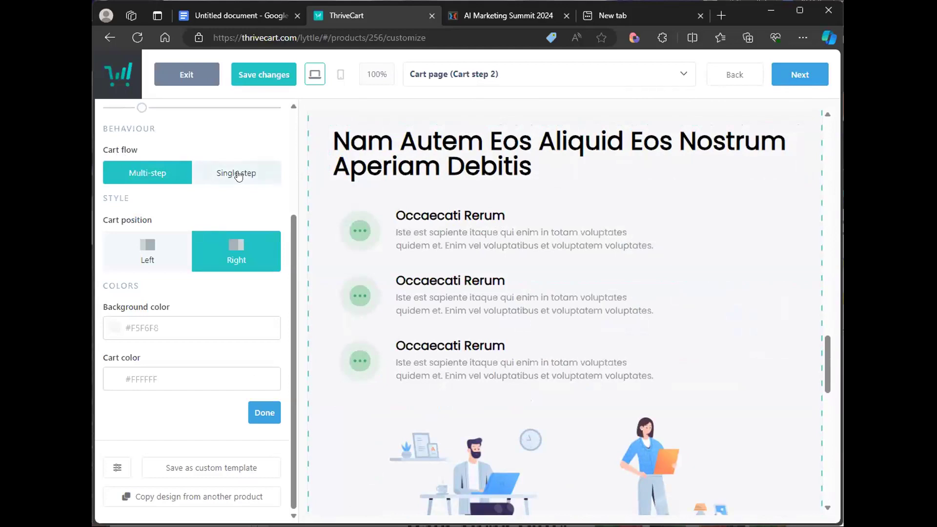
click(238, 174)
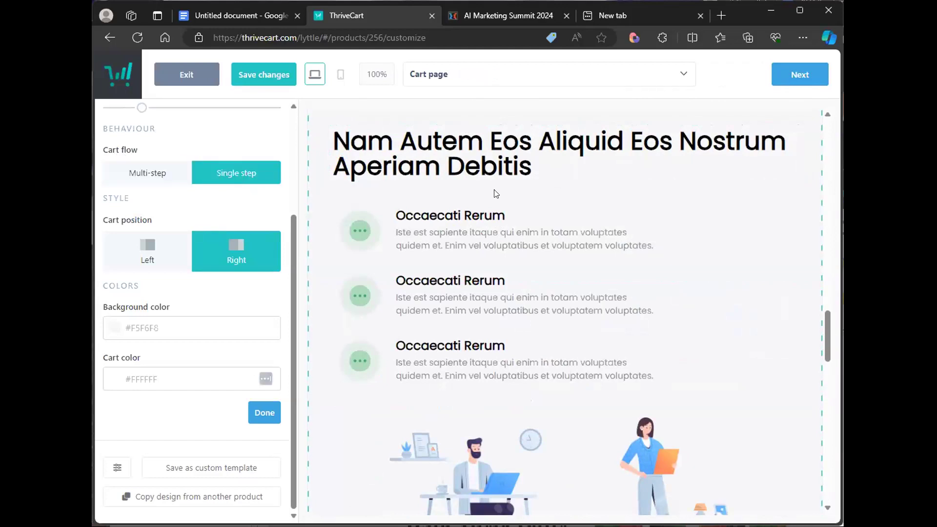
- Scroll through the cart page preview to review the checkout layout
scroll(825, 359, down, 15)
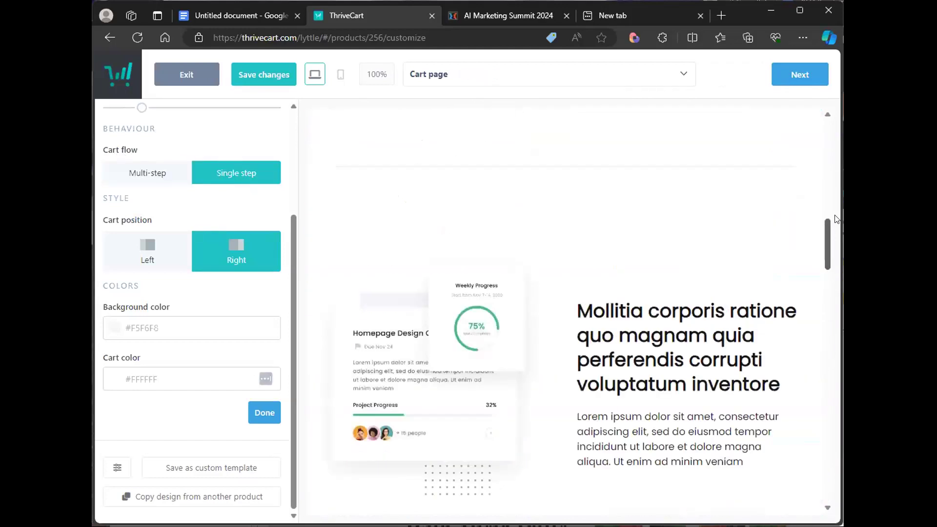
scroll(828, 461, down, 5)
scroll(828, 448, up, 9)
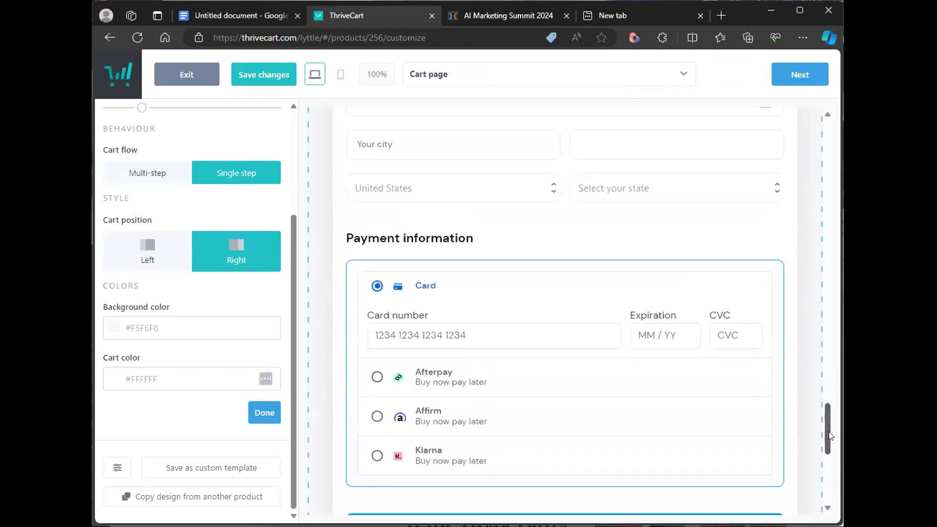
scroll(831, 438, down, 6)
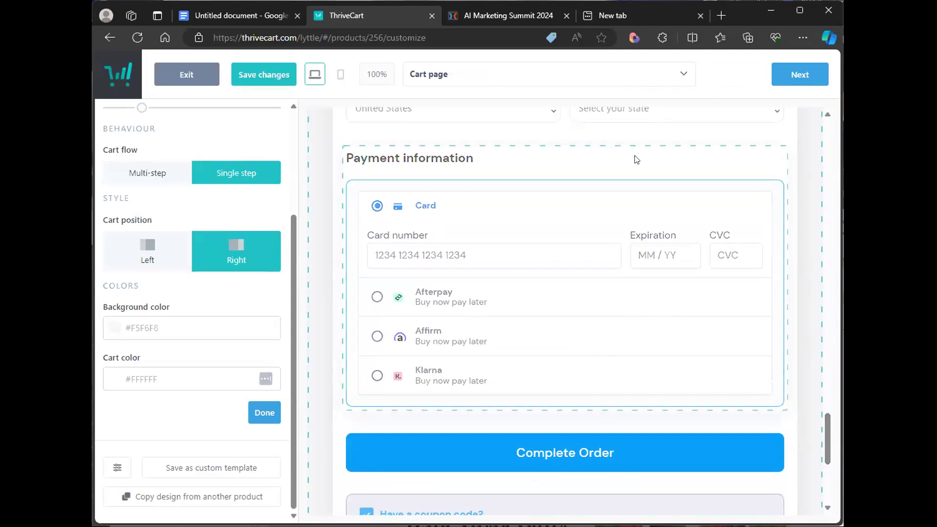
- Preview the success page and return to the cart page
click(800, 84)
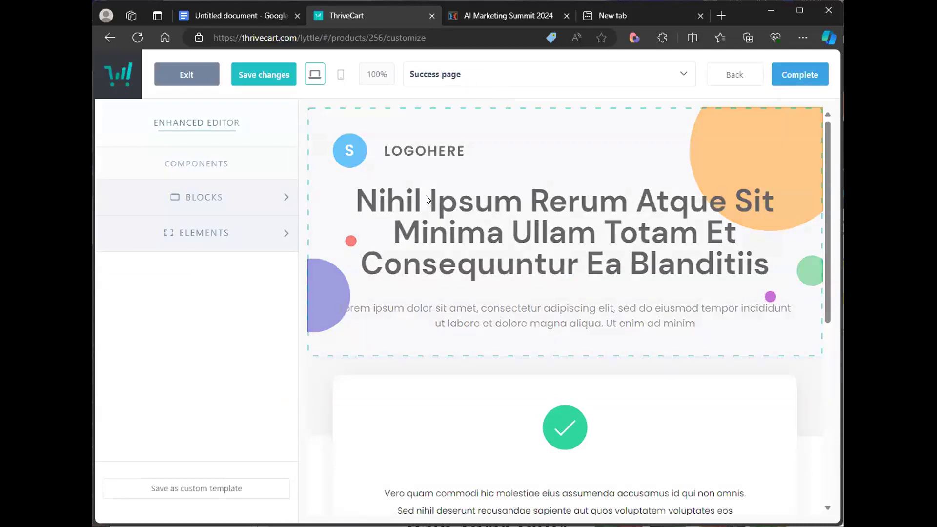
scroll(568, 278, down, 8)
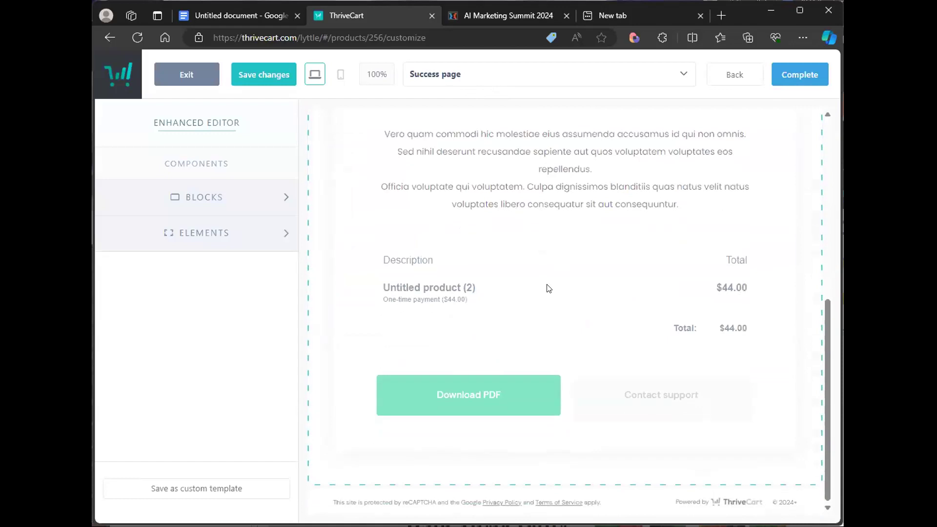
scroll(548, 288, up, 8)
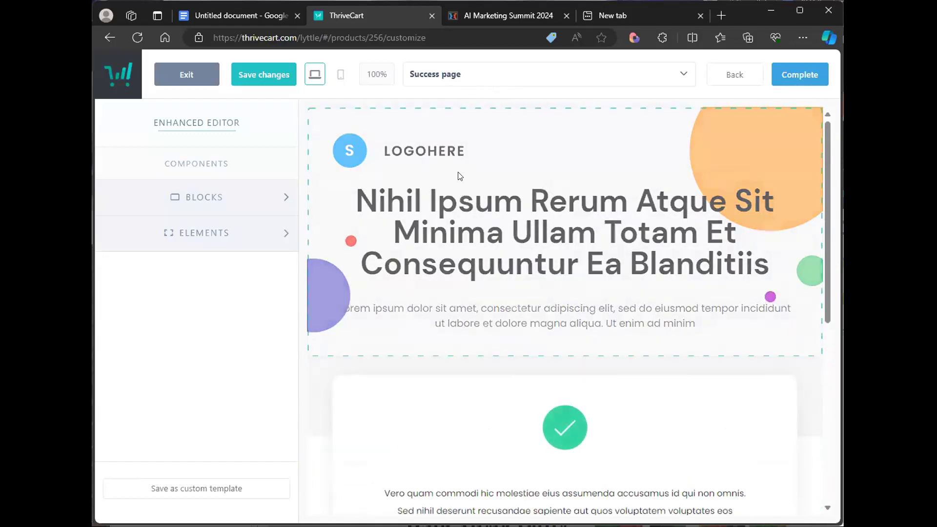
click(723, 77)
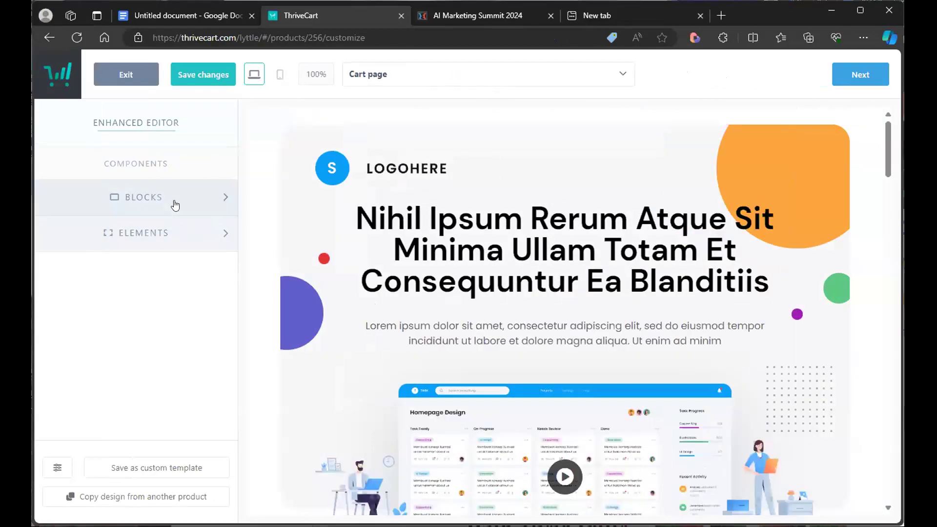
- Add a countdown timer block at the very top of the cart page
click(235, 204)
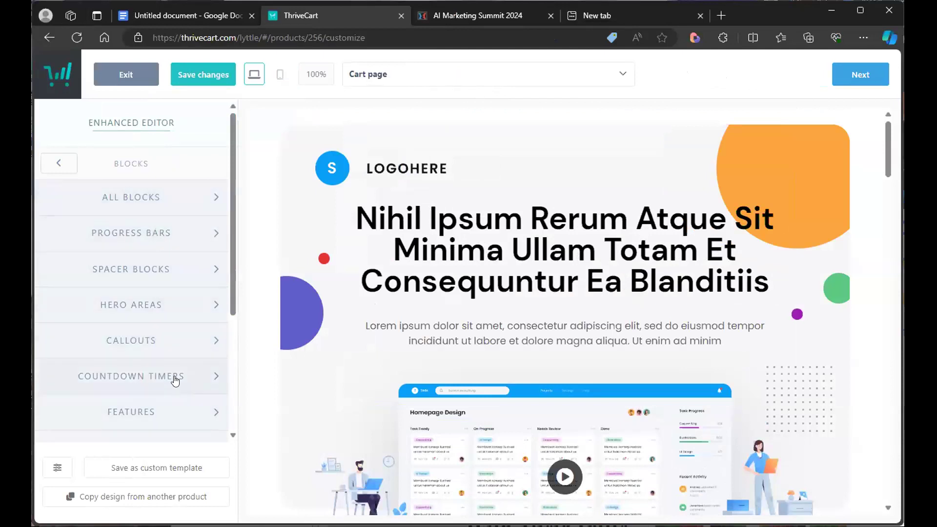
click(175, 381)
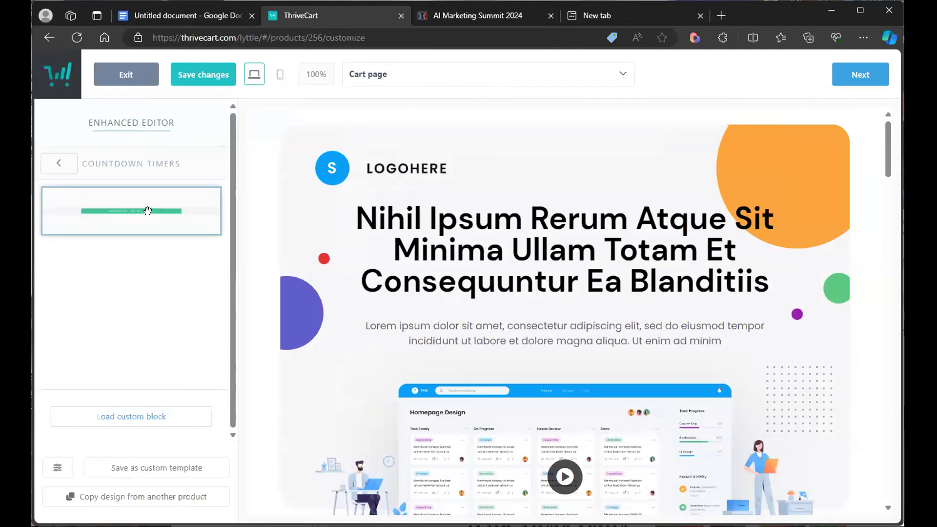
drag(157, 216, 221, 200)
click(163, 208)
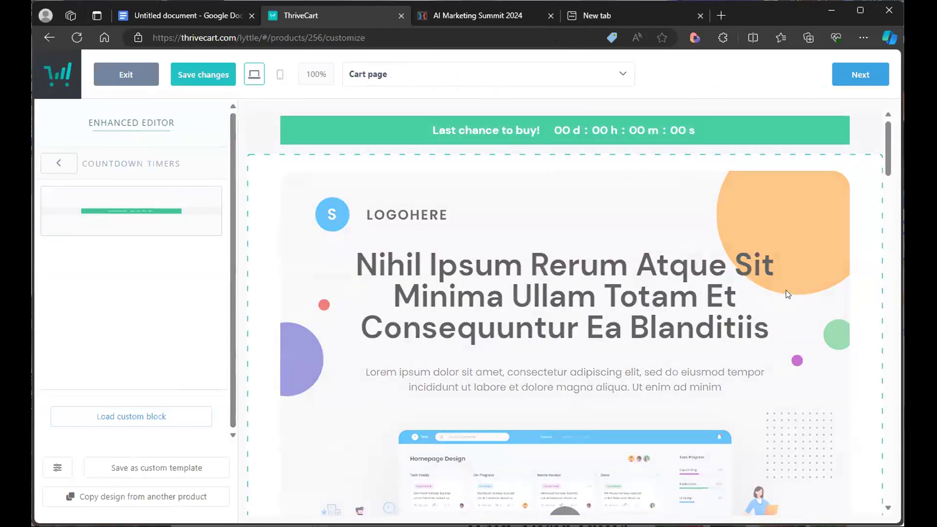
- Set the countdown timer's duration to 3 days
click(671, 133)
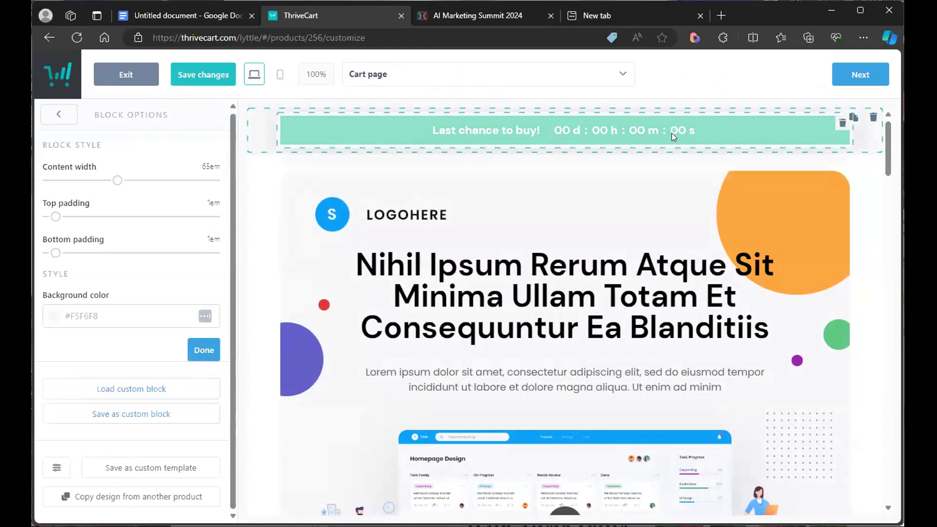
click(671, 133)
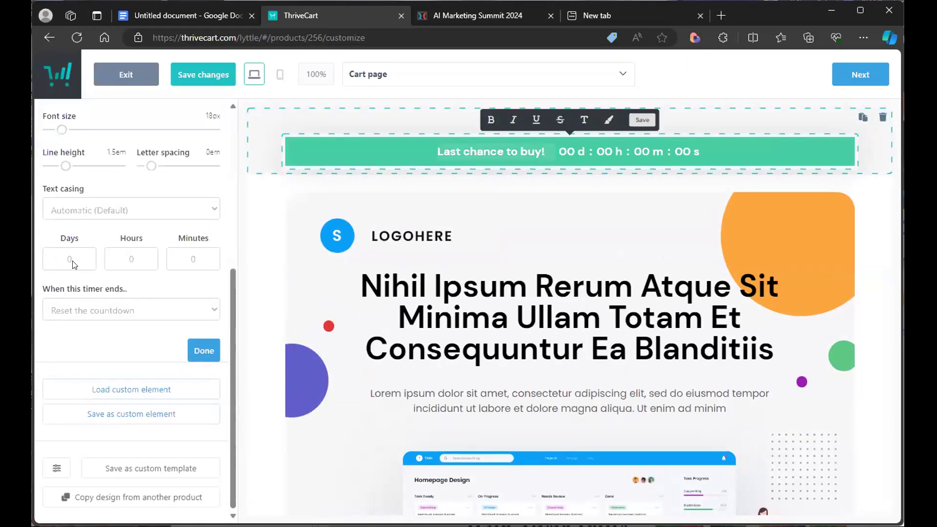
click(67, 259)
text(3)
click(199, 349)
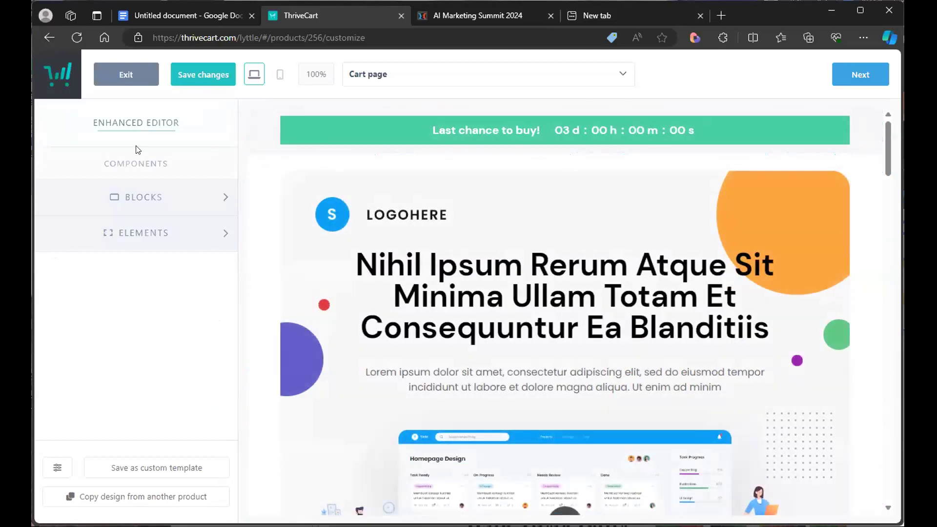
- Insert a Seals element below the headline in the cart page's left column
click(147, 232)
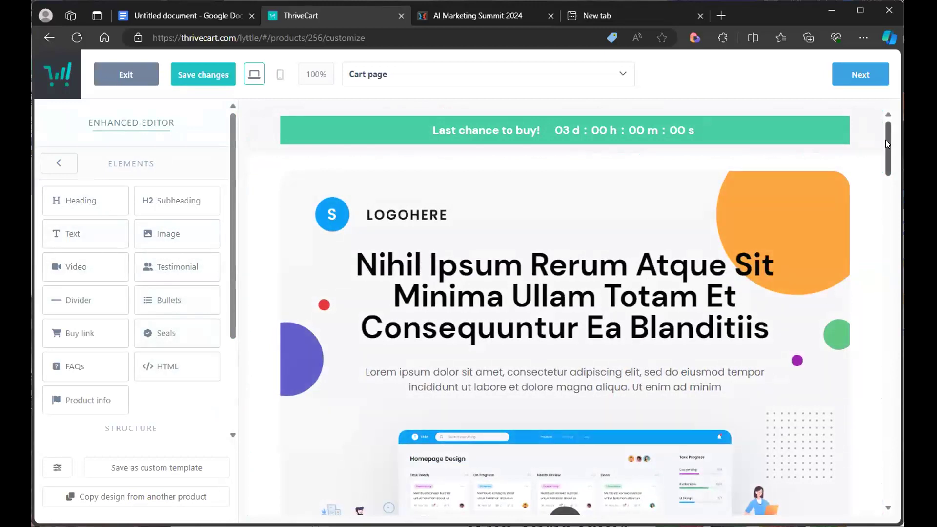
scroll(885, 140, down, 10)
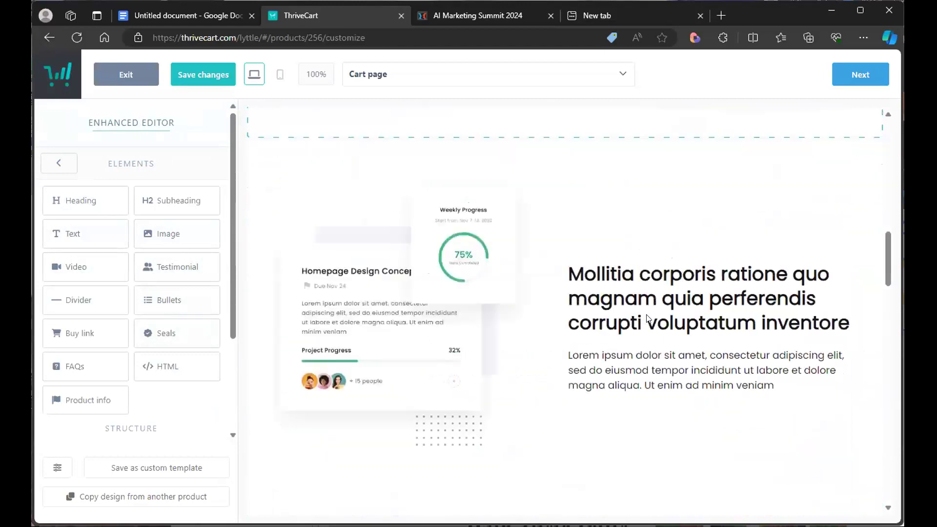
scroll(629, 316, down, 10)
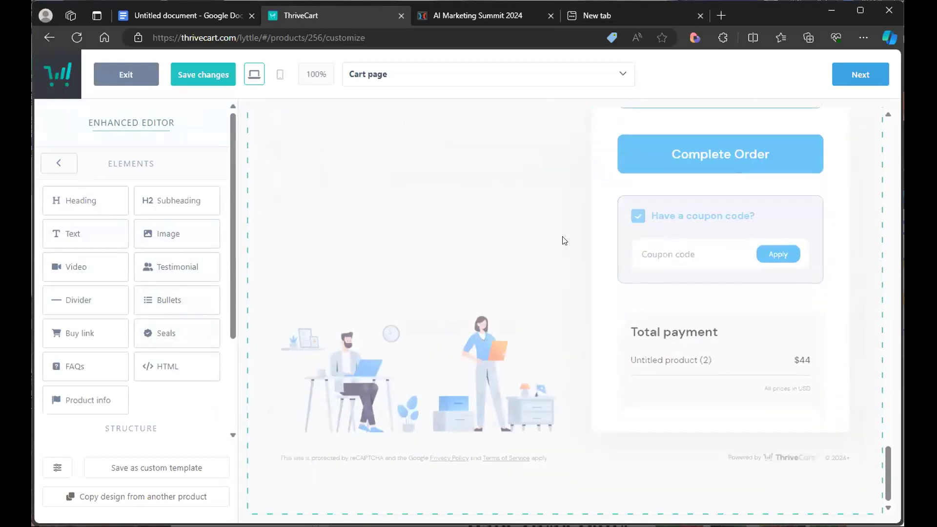
scroll(515, 294, up, 8)
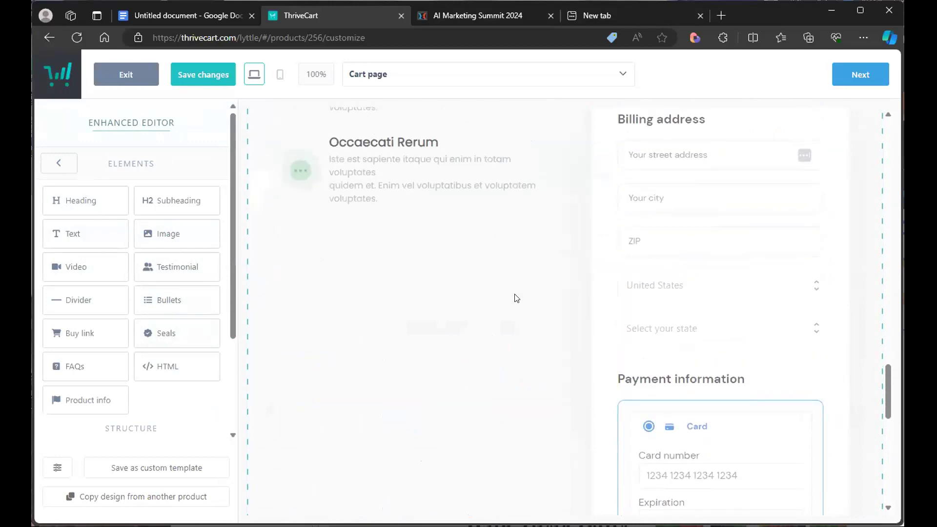
scroll(516, 298, up, 8)
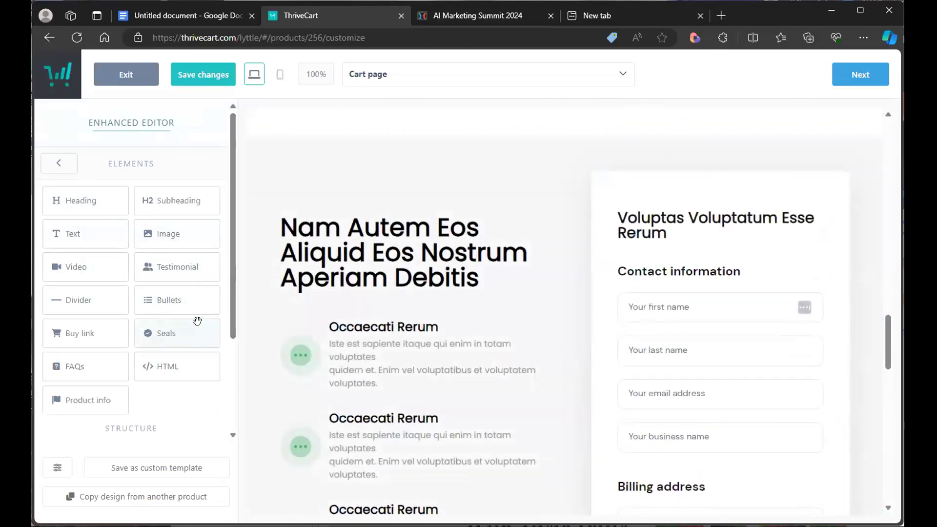
click(347, 271)
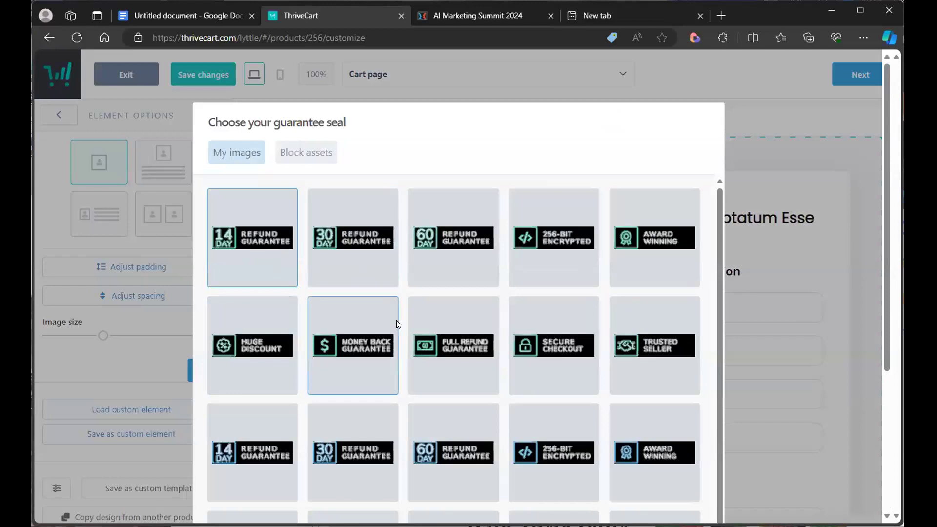
- Choose the 30 day money back guarantee image for the seal
scroll(376, 376, down, 2)
scroll(377, 376, up, 2)
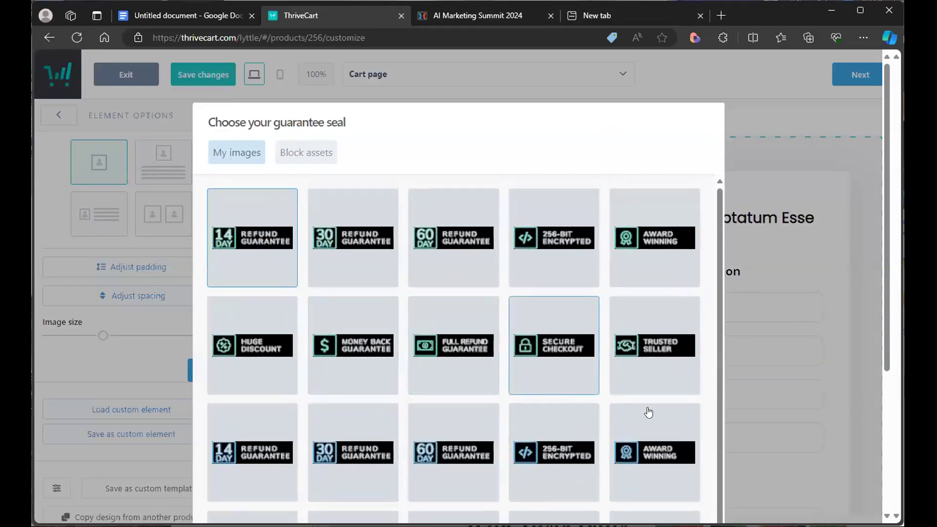
scroll(488, 416, down, 2)
click(320, 348)
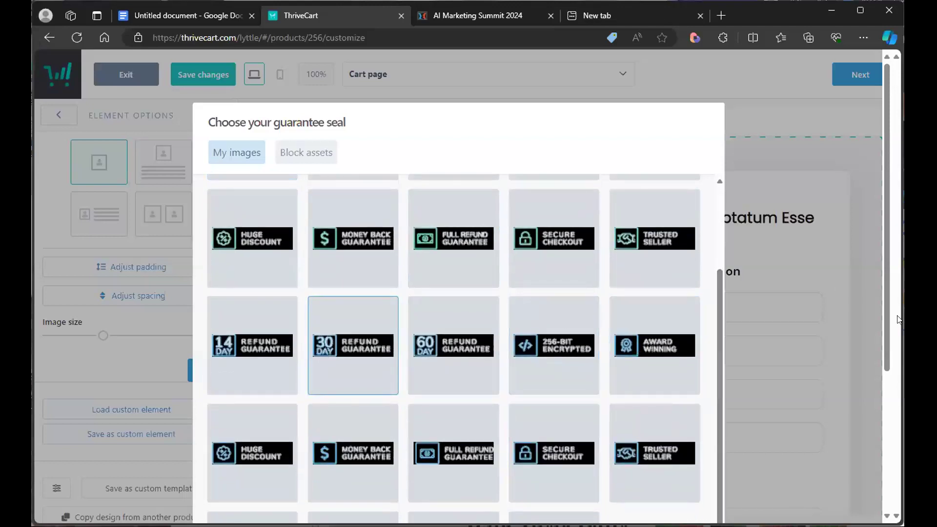
scroll(882, 322, down, 4)
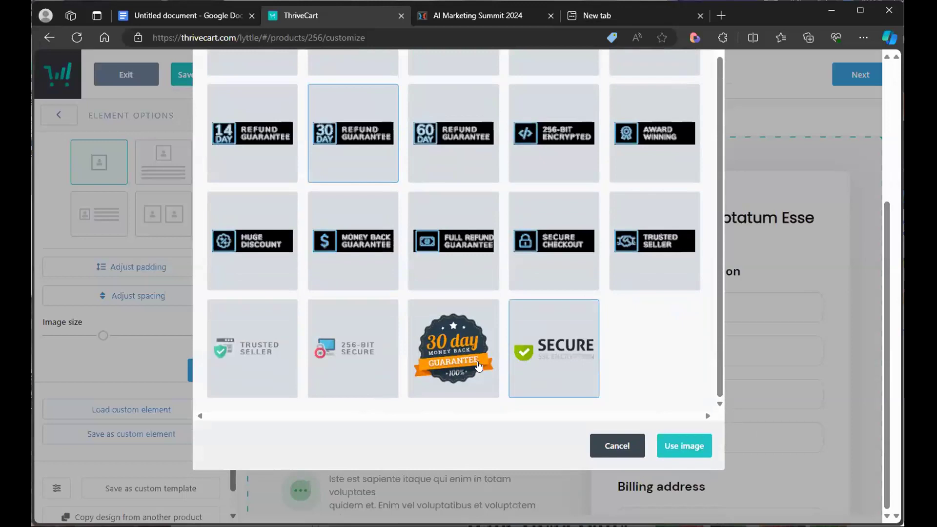
click(478, 327)
click(680, 442)
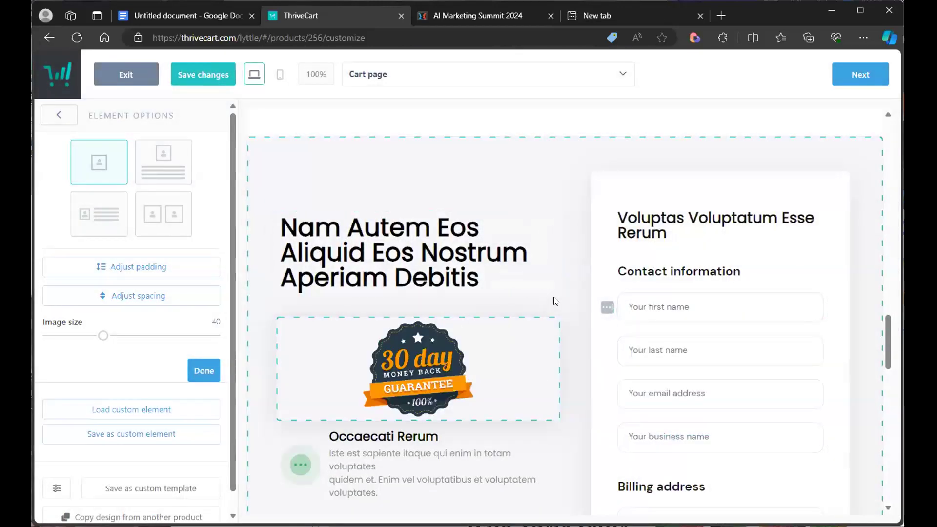
- Review the updated cart page, advance past the success page and complete the checkout design
click(574, 296)
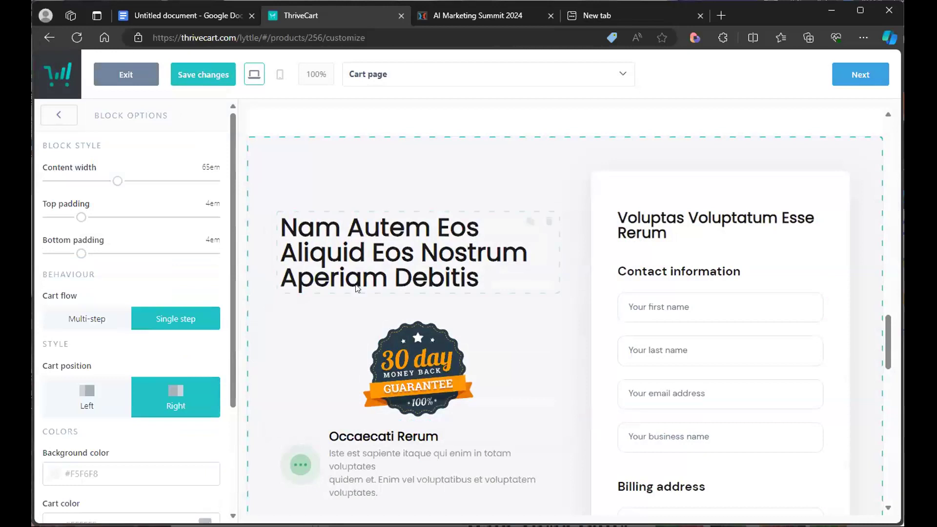
scroll(415, 359, down, 3)
scroll(429, 373, down, 10)
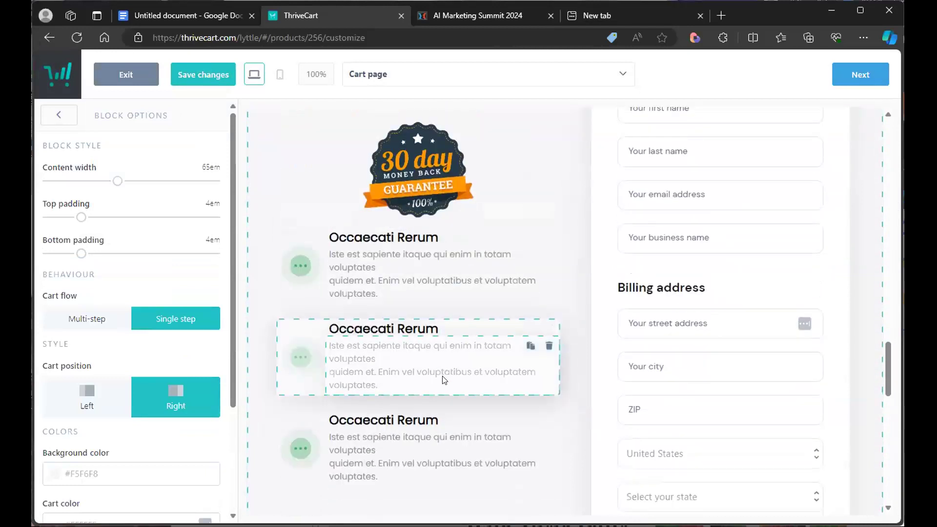
scroll(444, 379, up, 10)
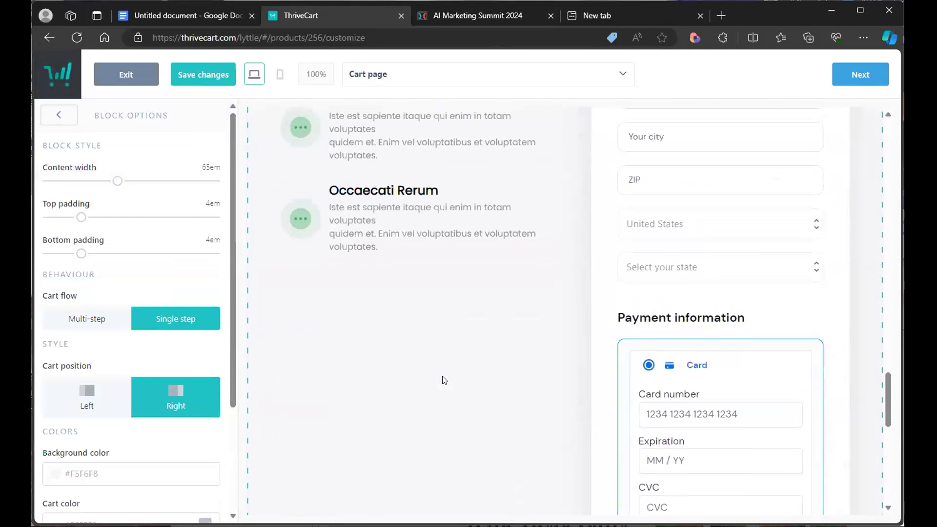
scroll(444, 380, up, 5)
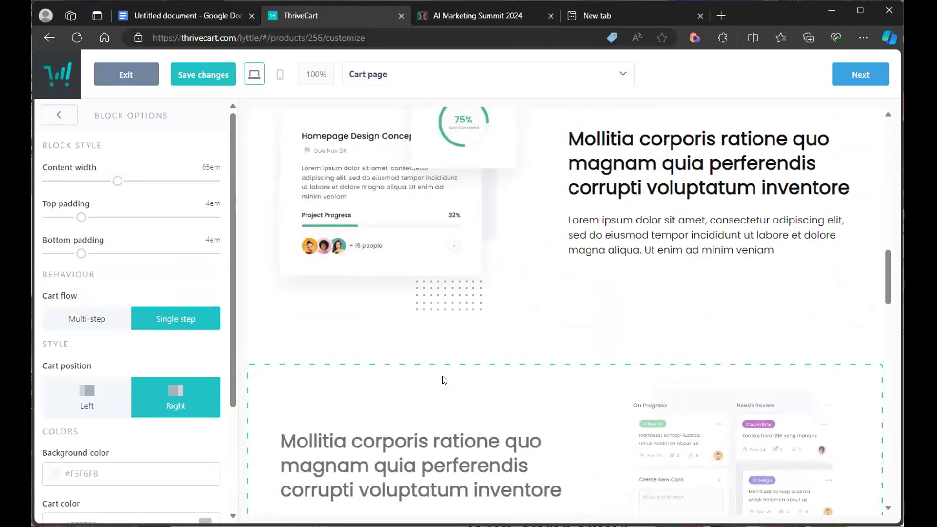
scroll(444, 380, up, 3)
scroll(444, 380, down, 3)
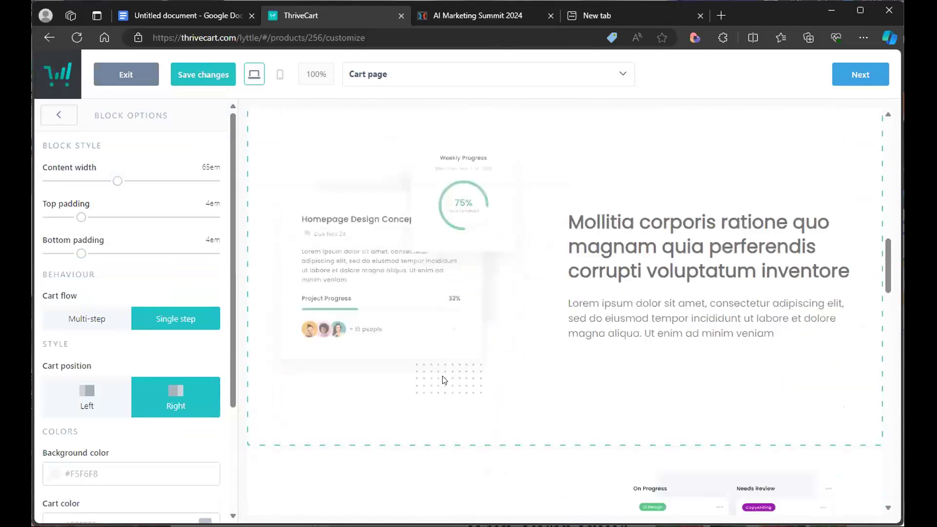
scroll(443, 380, down, 7)
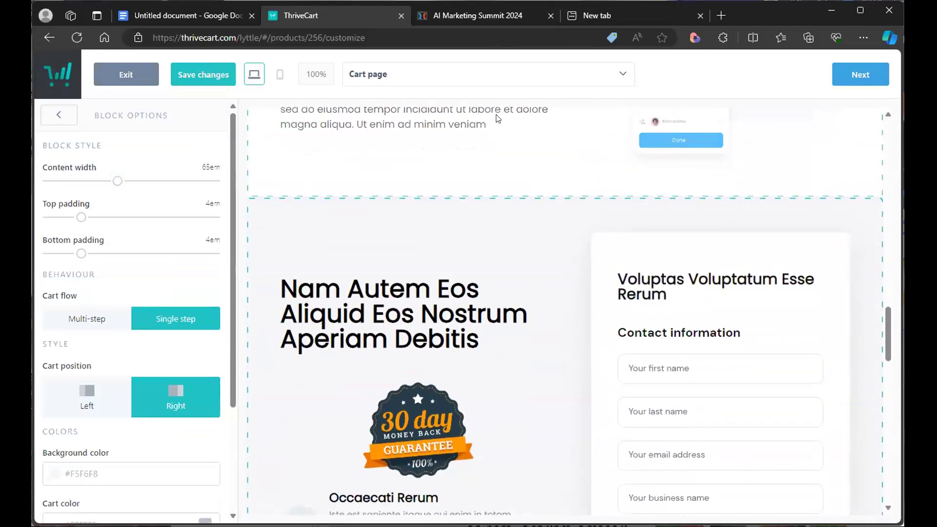
click(851, 76)
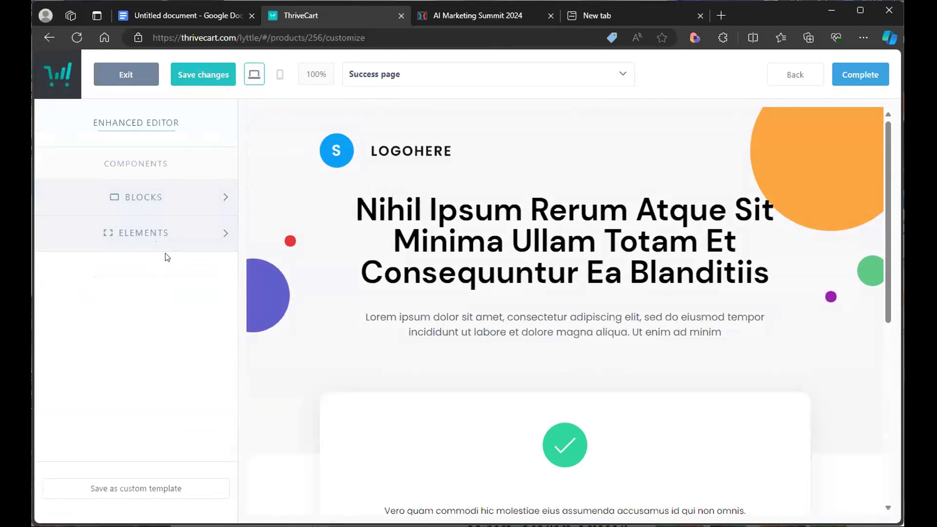
click(845, 76)
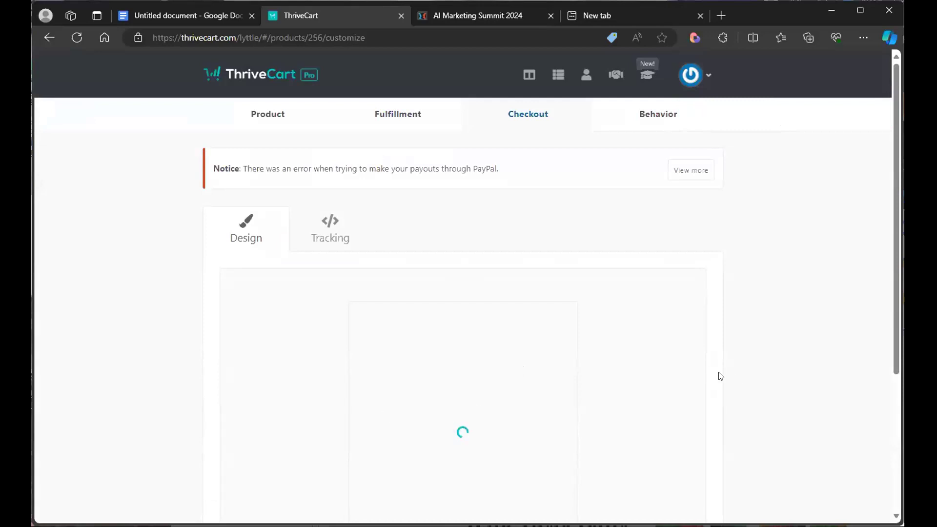
scroll(773, 395, down, 3)
scroll(774, 395, down, 2)
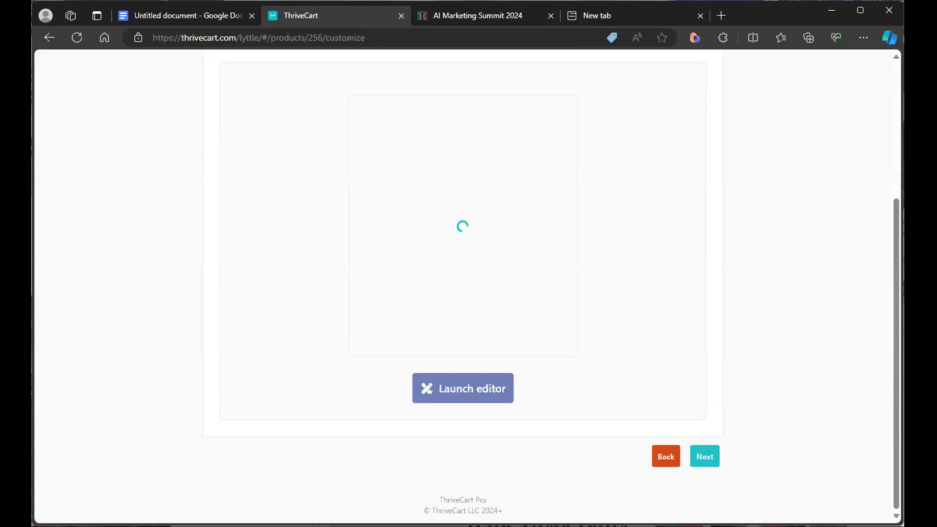
scroll(814, 320, up, 5)
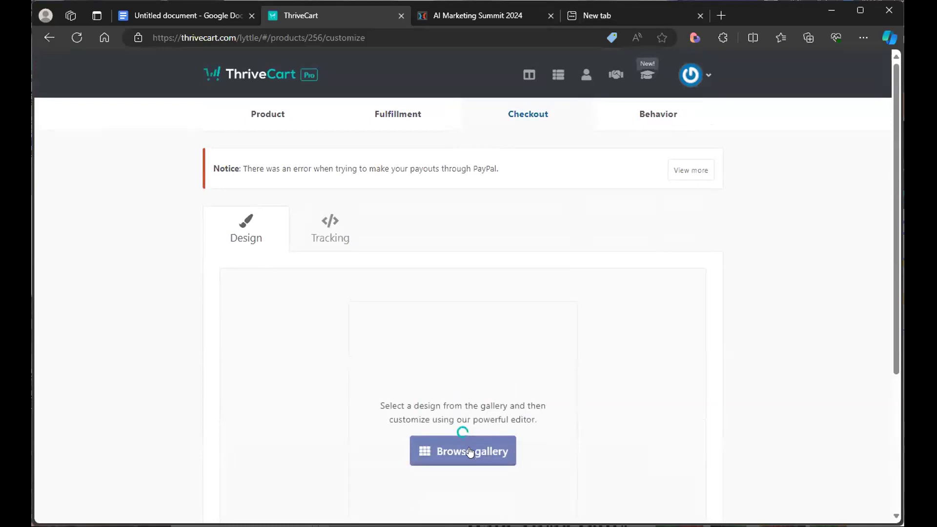
click(471, 450)
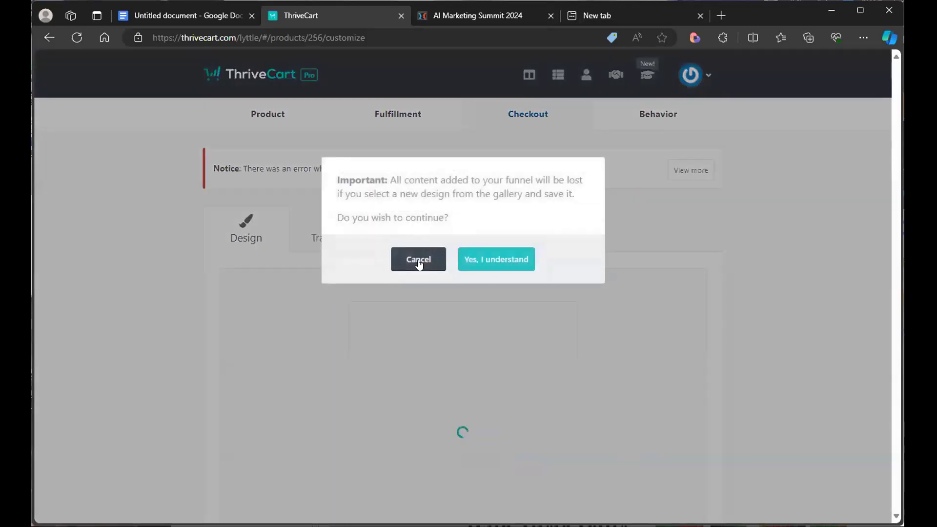
click(419, 258)
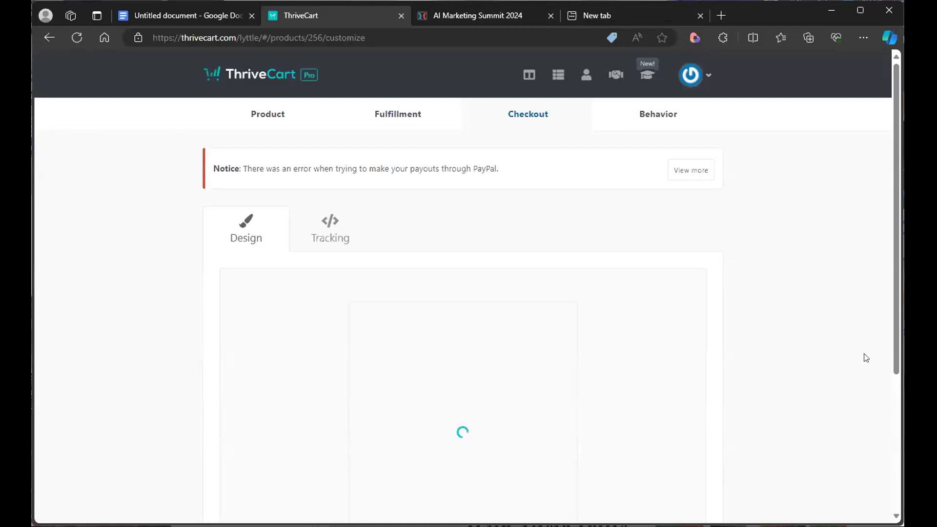
- Skip the checkout tracking settings and advance to the Behavior section
scroll(893, 296, down, 5)
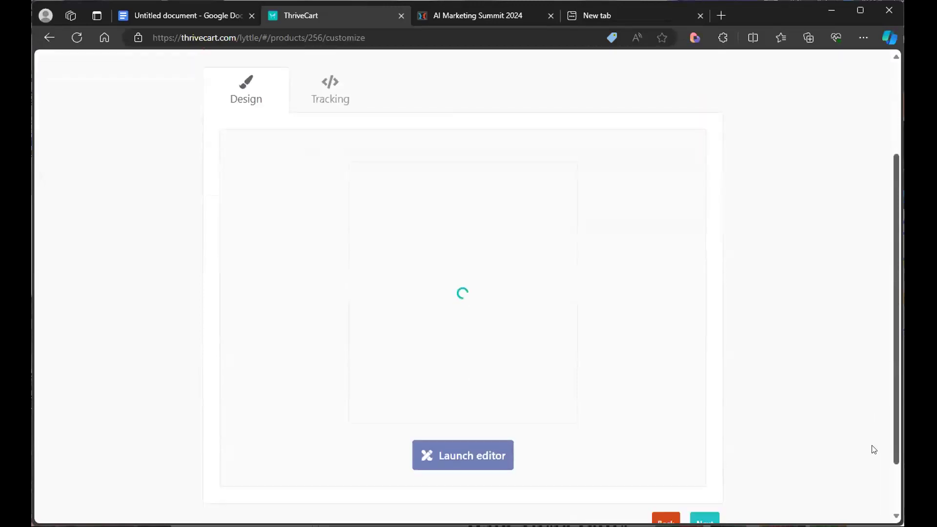
click(705, 457)
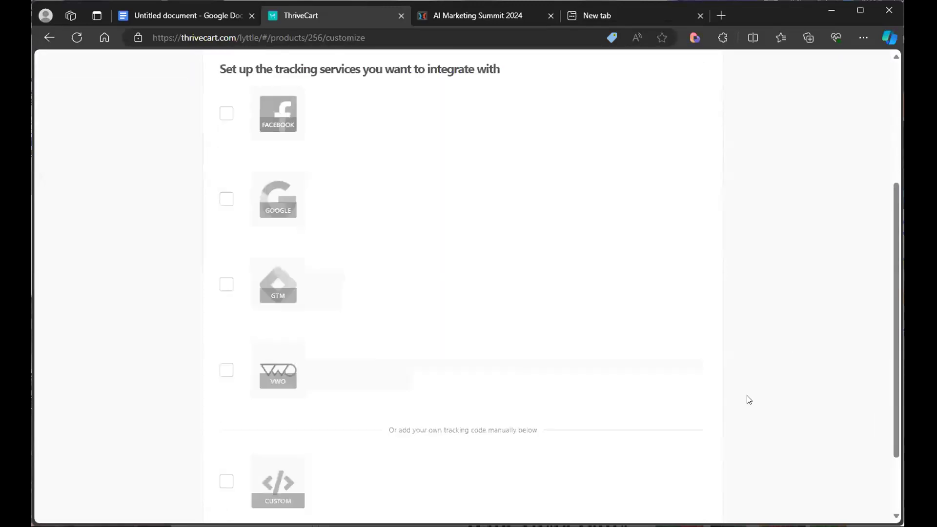
scroll(746, 398, down, 2)
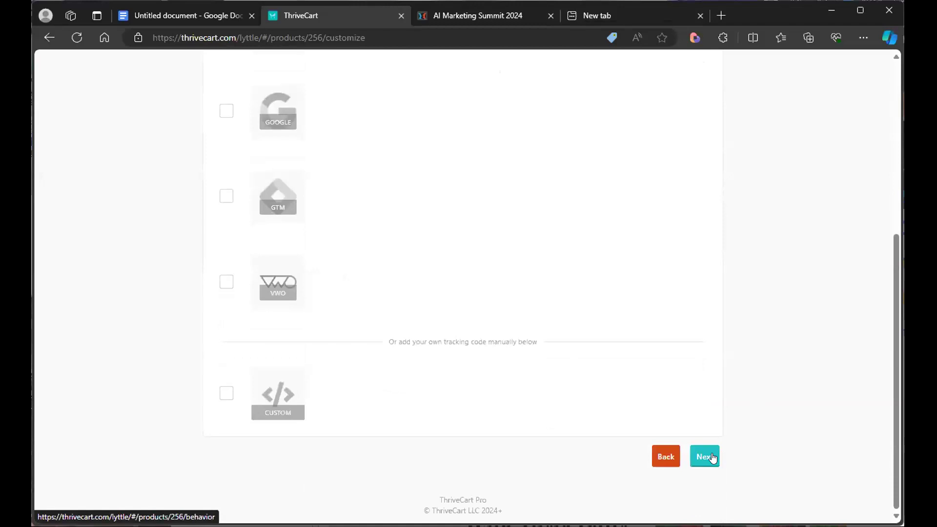
click(706, 455)
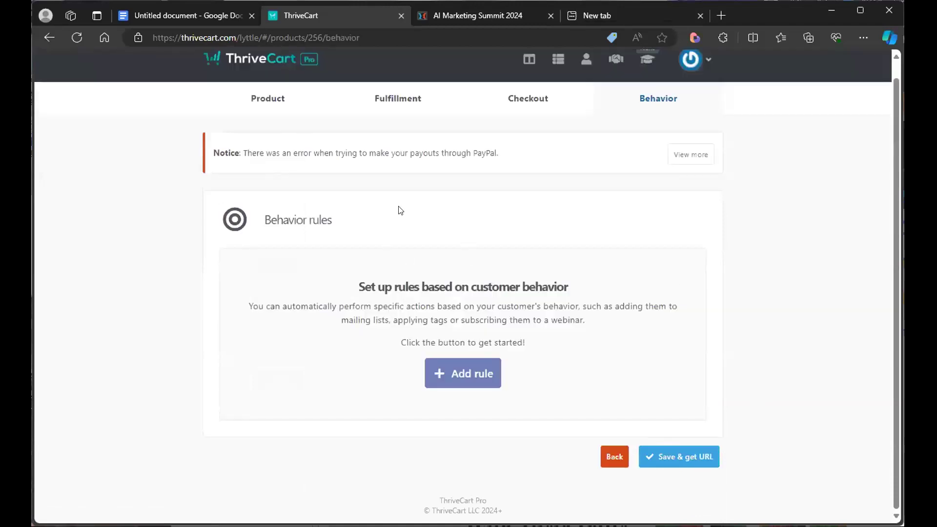
click(467, 379)
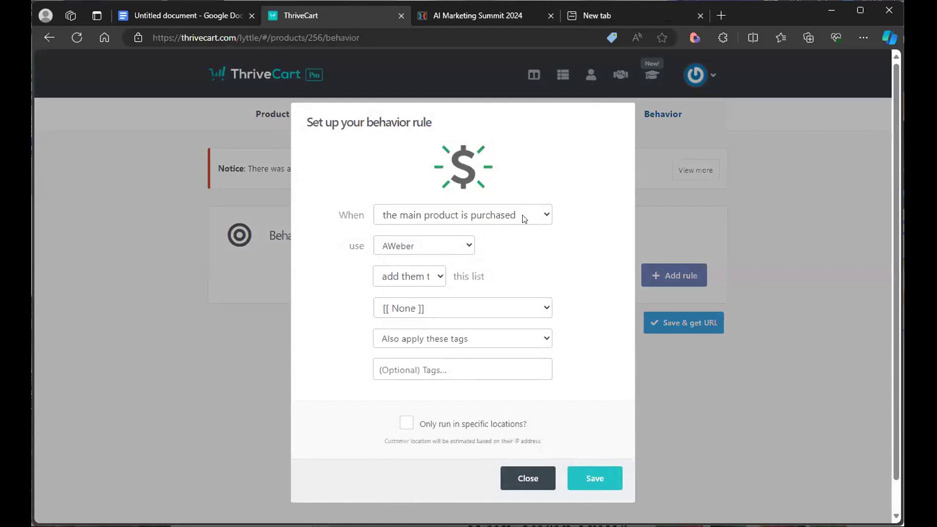
click(456, 247)
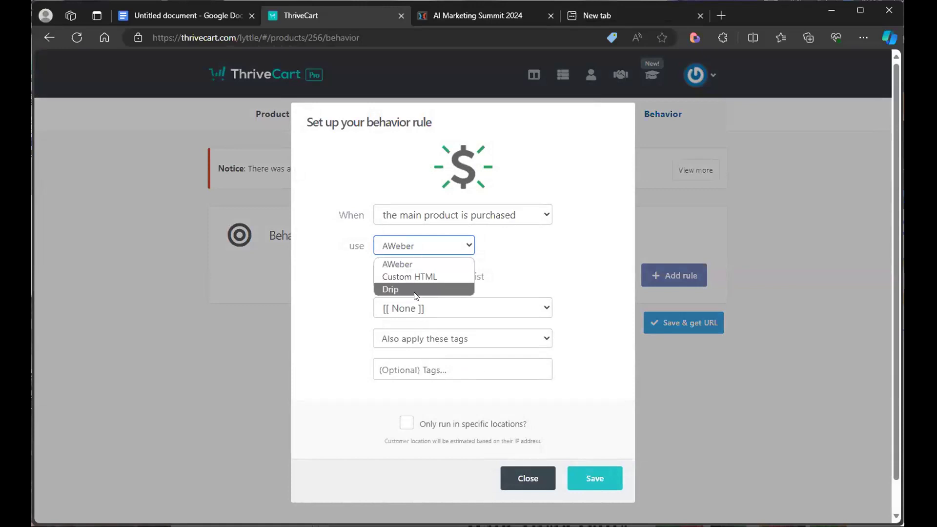
click(415, 264)
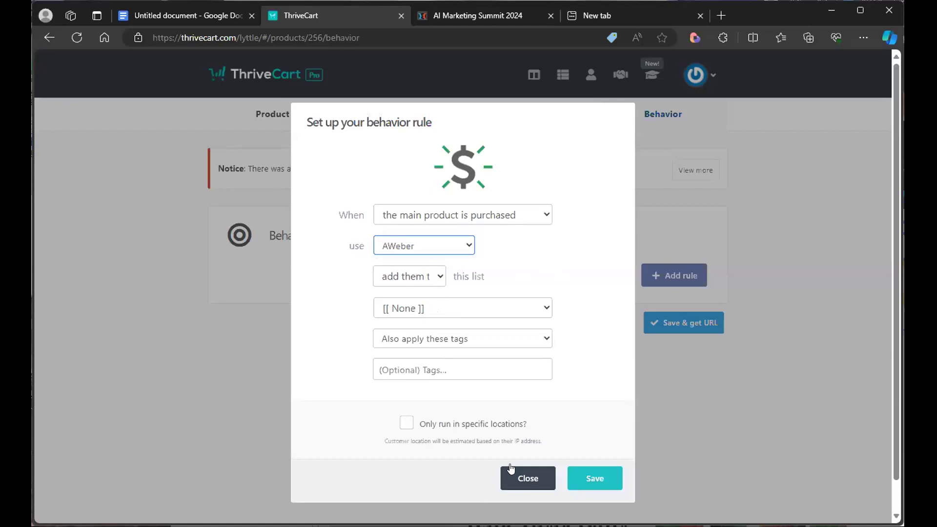
click(515, 484)
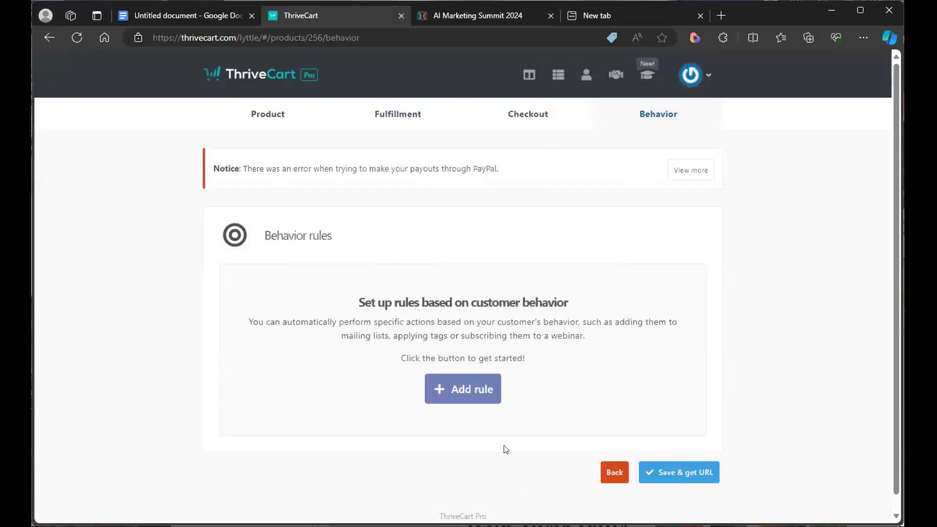
- Add a behavior rule that adds main-product buyers to a list using AWeber and save it
click(476, 396)
click(480, 215)
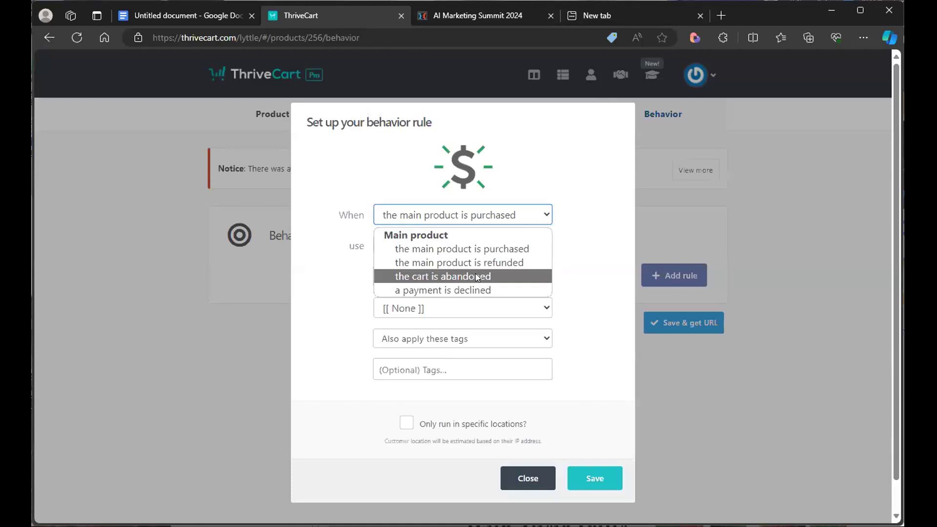
click(564, 259)
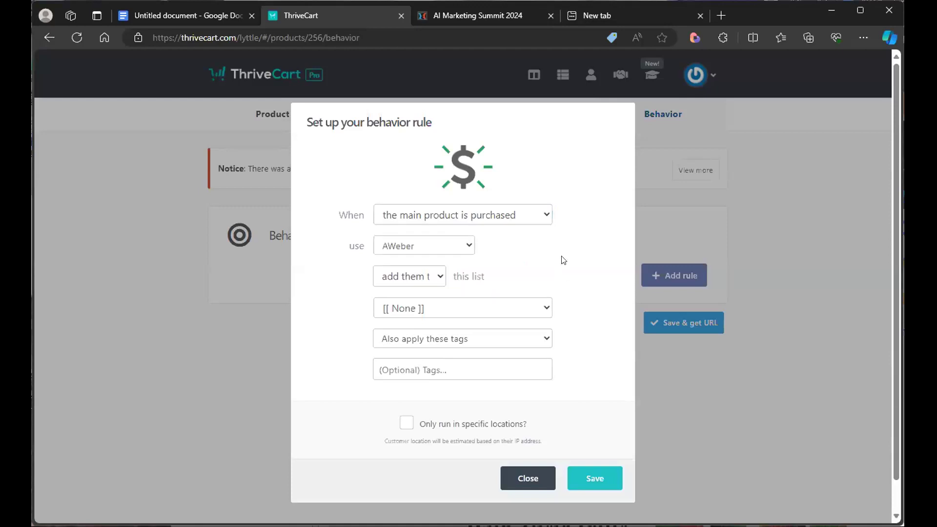
click(535, 218)
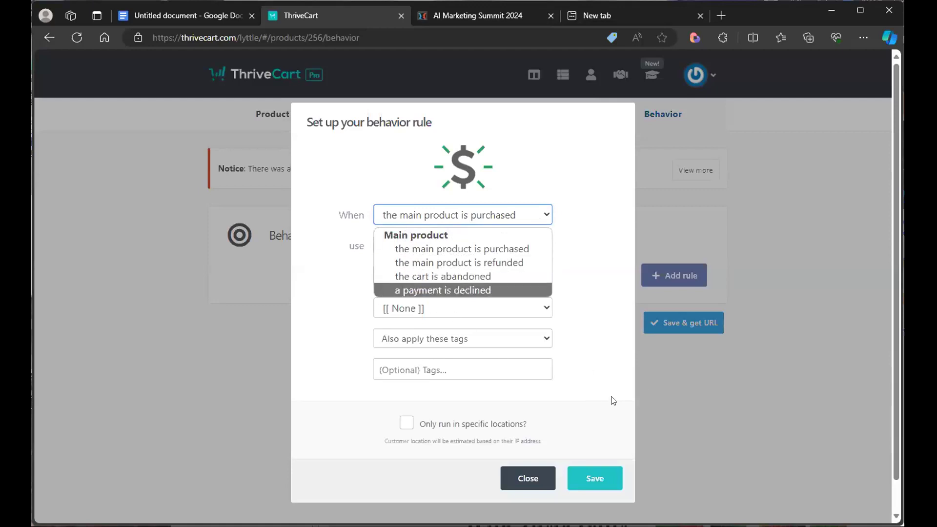
click(683, 412)
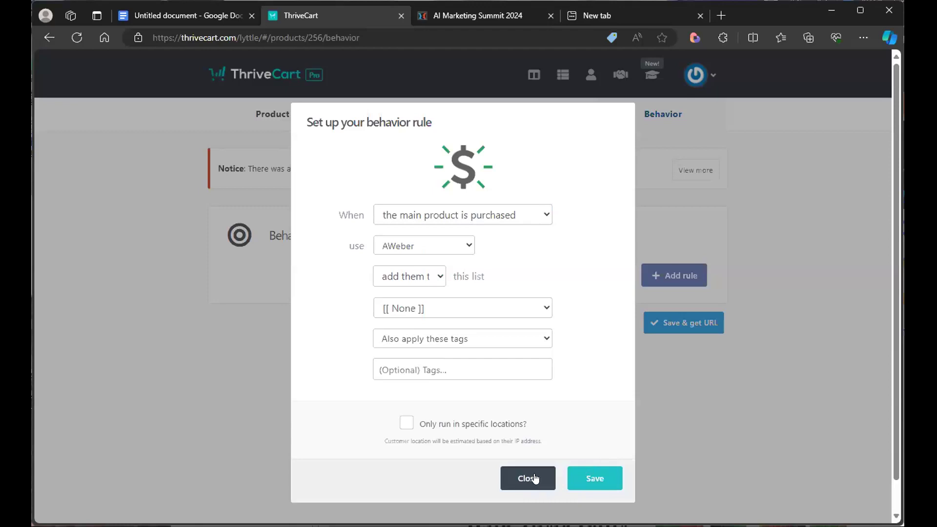
click(577, 479)
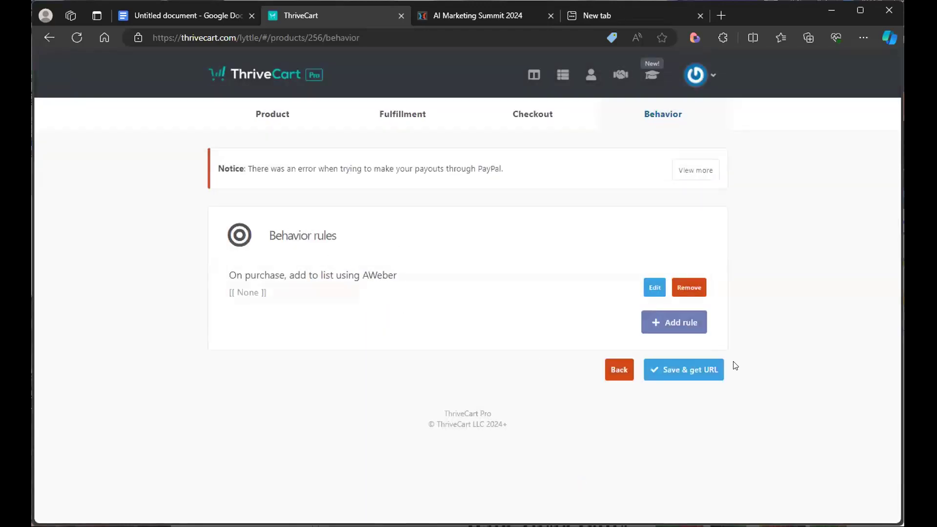
- Save the product and open its checkout page to preview it
click(709, 378)
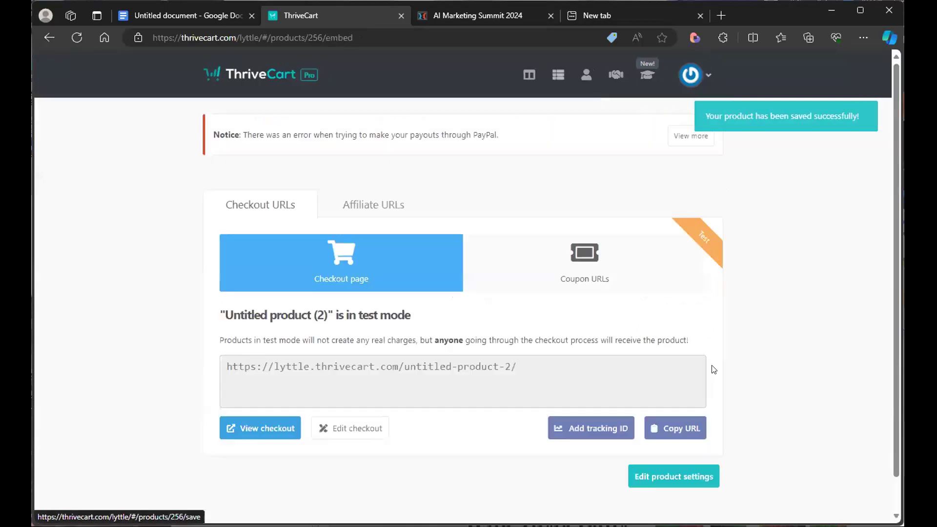
click(255, 431)
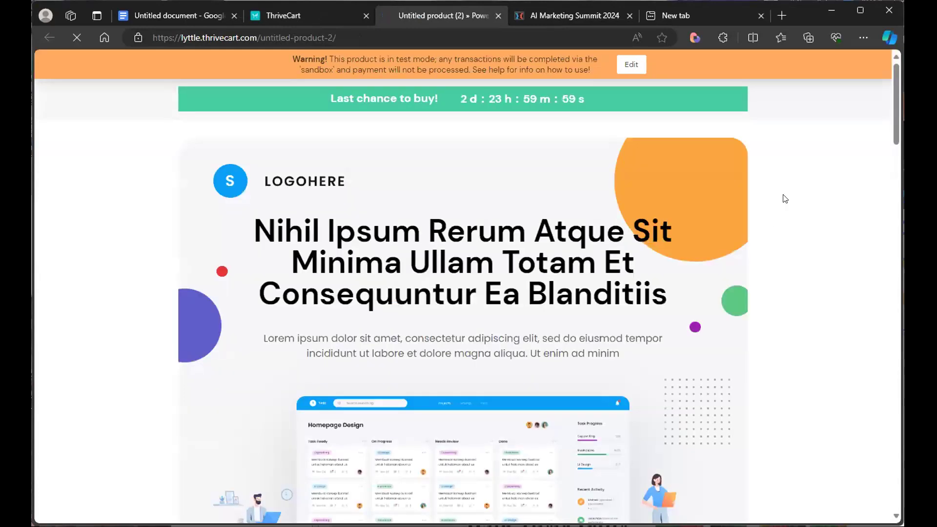
- Scroll through the test checkout page to review its sections and order form
scroll(873, 137, down, 5)
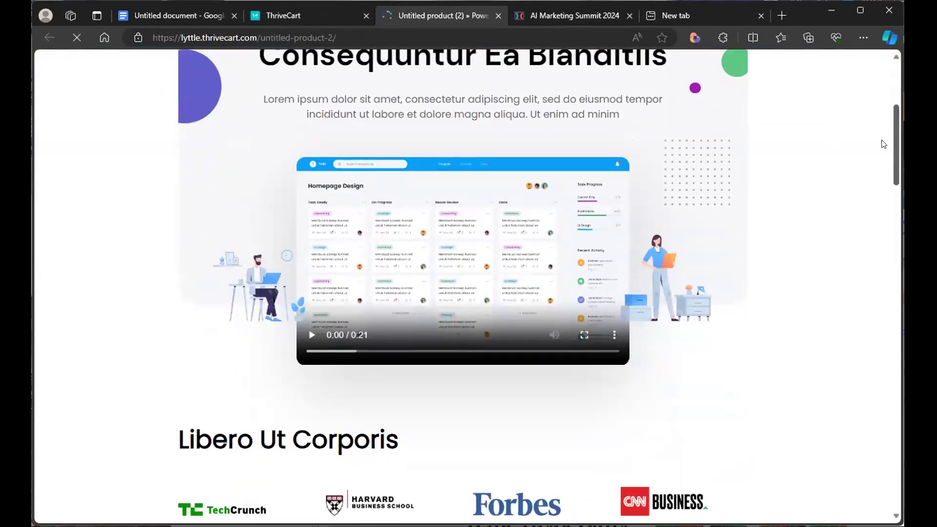
scroll(883, 144, down, 10)
scroll(883, 245, down, 12)
scroll(885, 338, down, 10)
scroll(886, 420, down, 7)
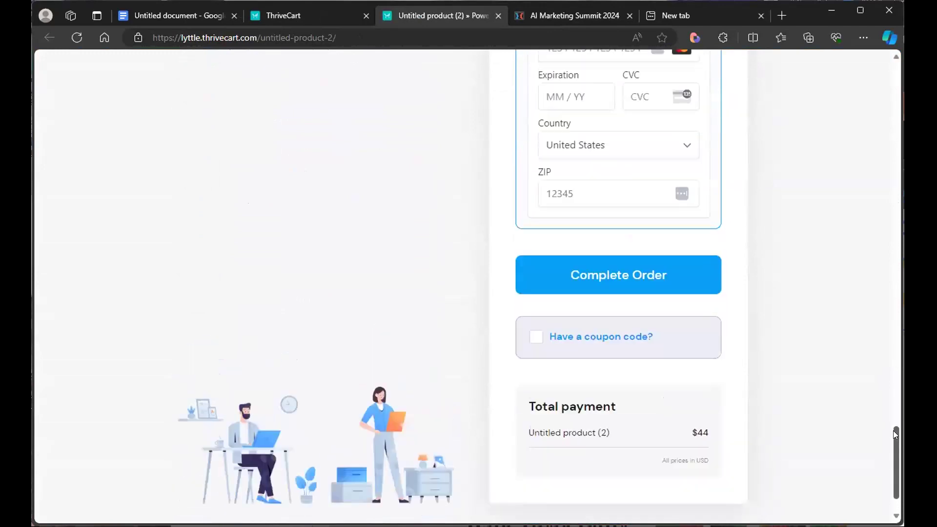
drag(894, 435, 899, 370)
scroll(369, 438, down, 4)
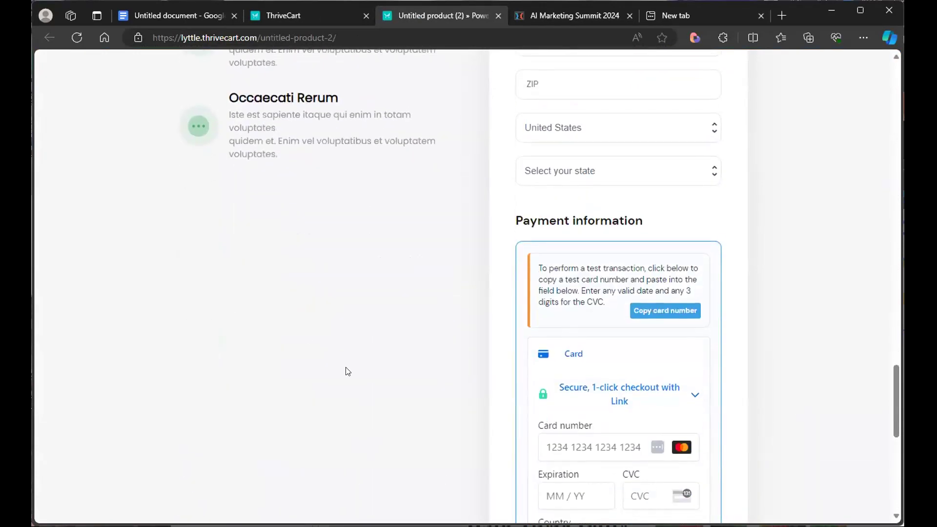
scroll(514, 270, up, 7)
scroll(769, 331, up, 4)
scroll(766, 332, down, 11)
scroll(766, 332, down, 3)
scroll(766, 332, up, 1)
- Copy the test card number and paste it into the card number field of the checkout form
click(646, 168)
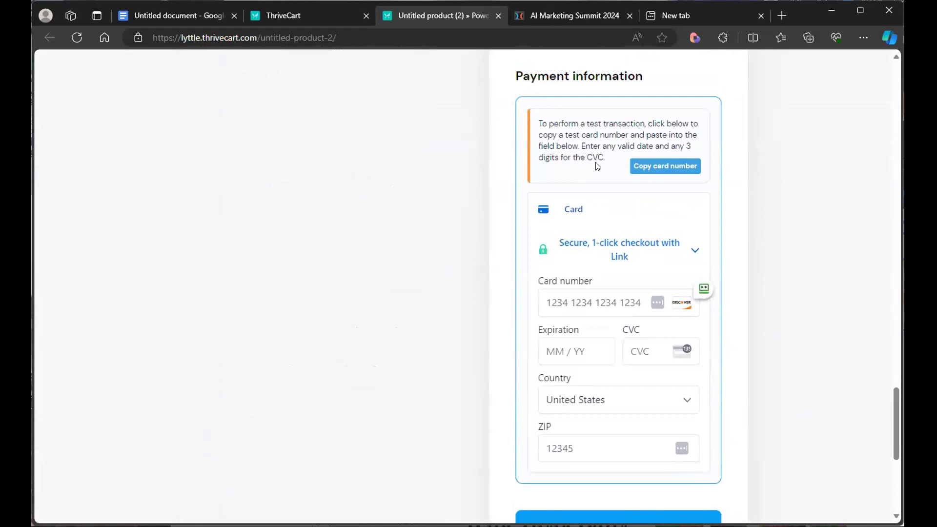
click(653, 166)
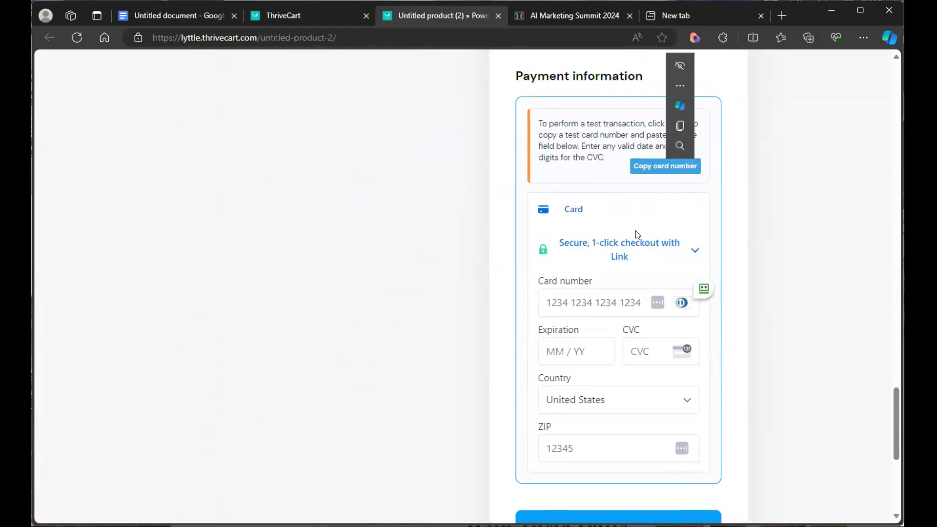
click(596, 300)
key(ctrl+v)
click(745, 294)
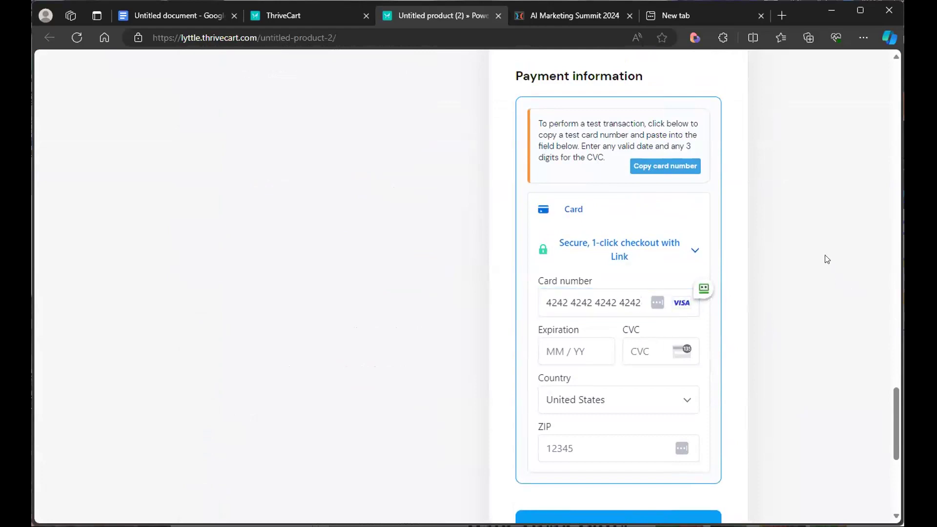
- Review the checkout form and page from the order button back up to the top
scroll(823, 259, down, 3)
scroll(828, 267, down, 3)
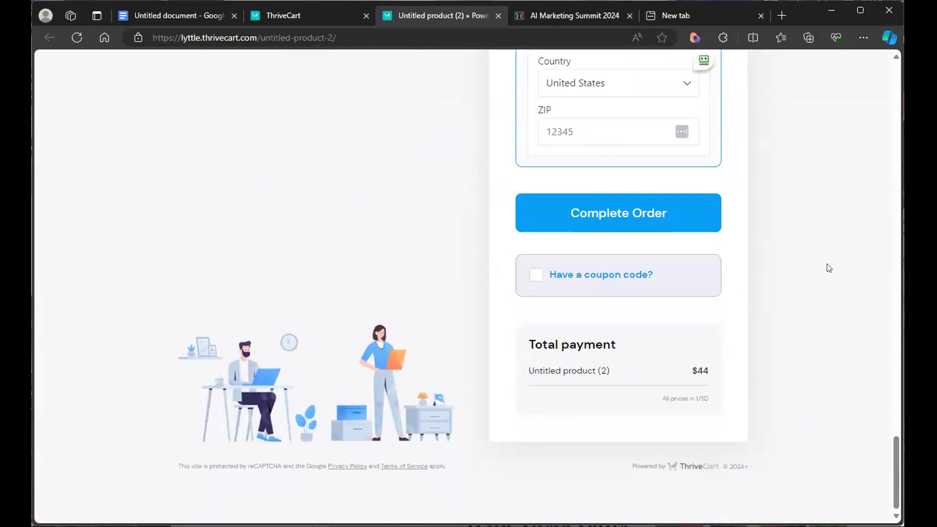
scroll(827, 266, up, 8)
scroll(827, 270, down, 1)
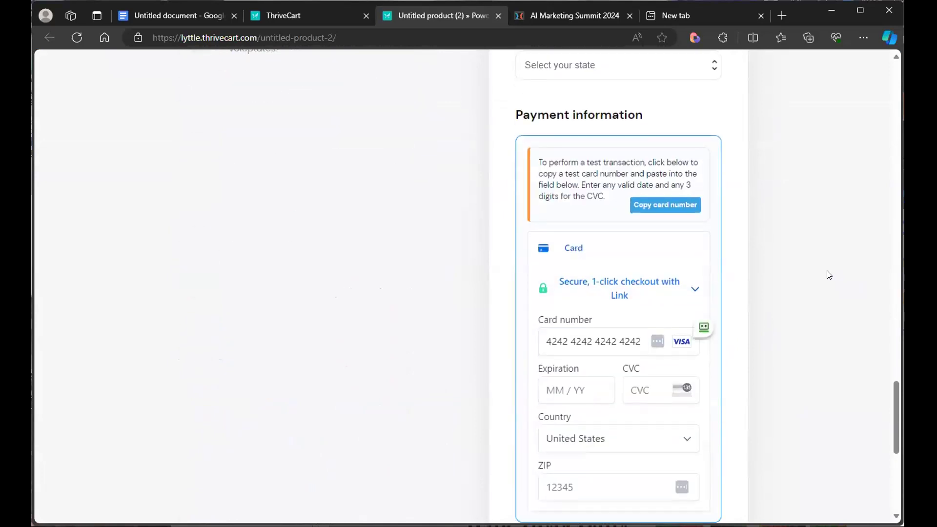
scroll(826, 272, down, 1)
click(648, 217)
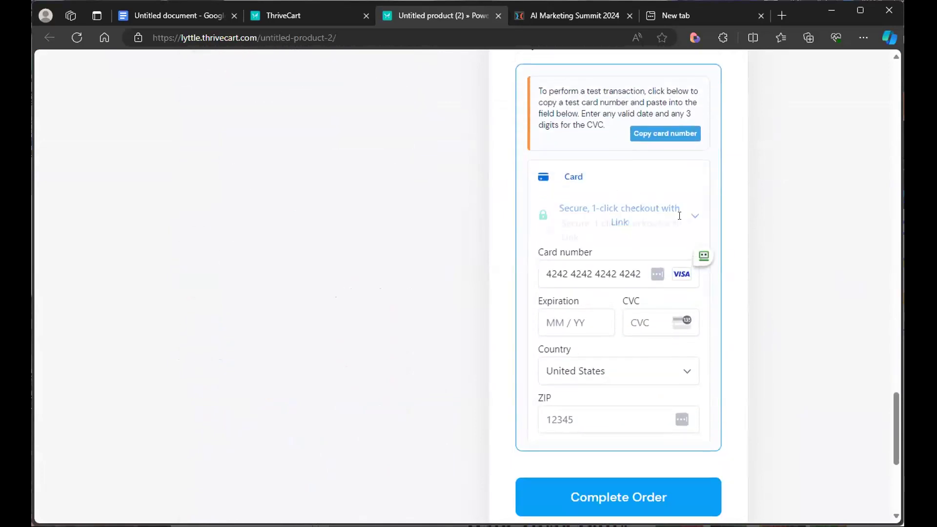
scroll(747, 258, up, 20)
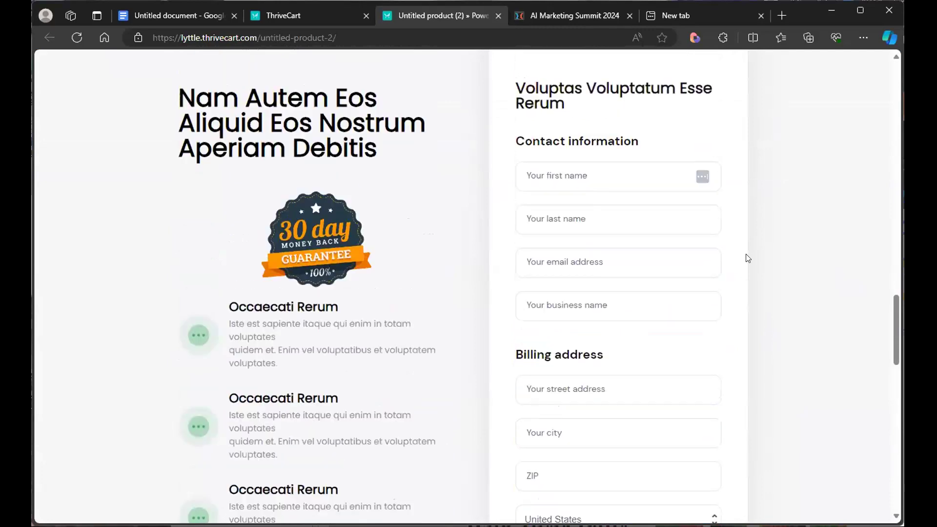
scroll(750, 258, up, 10)
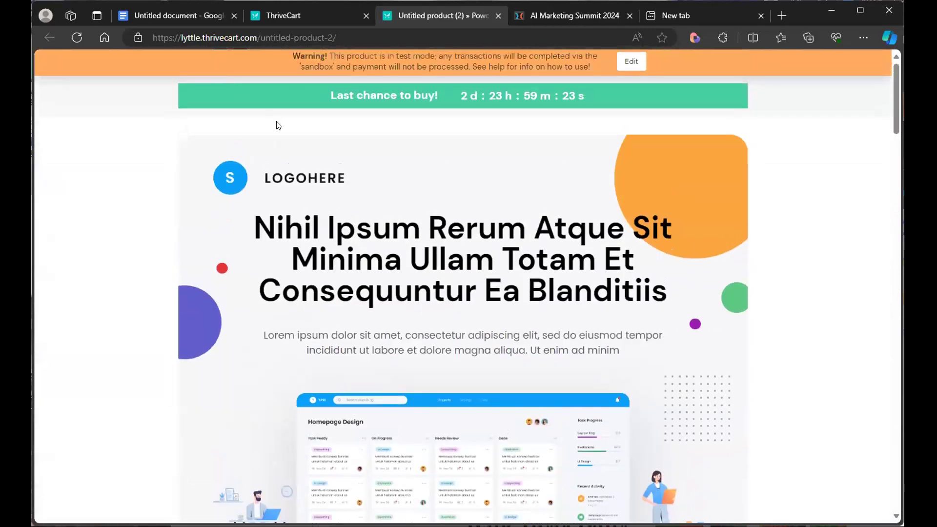
- Return to the product's URL page, check the affiliate URLs, and copy the UTECH coupon URL
click(297, 19)
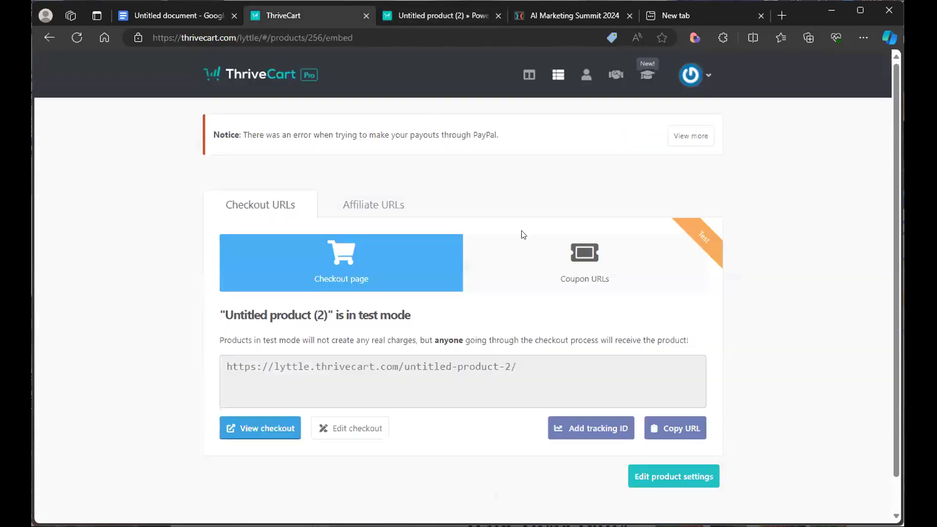
click(391, 206)
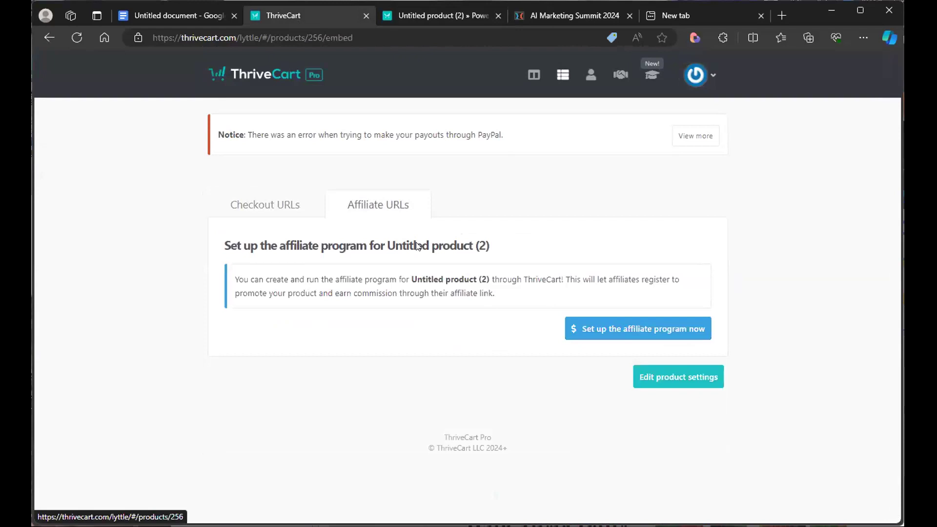
click(293, 209)
click(600, 278)
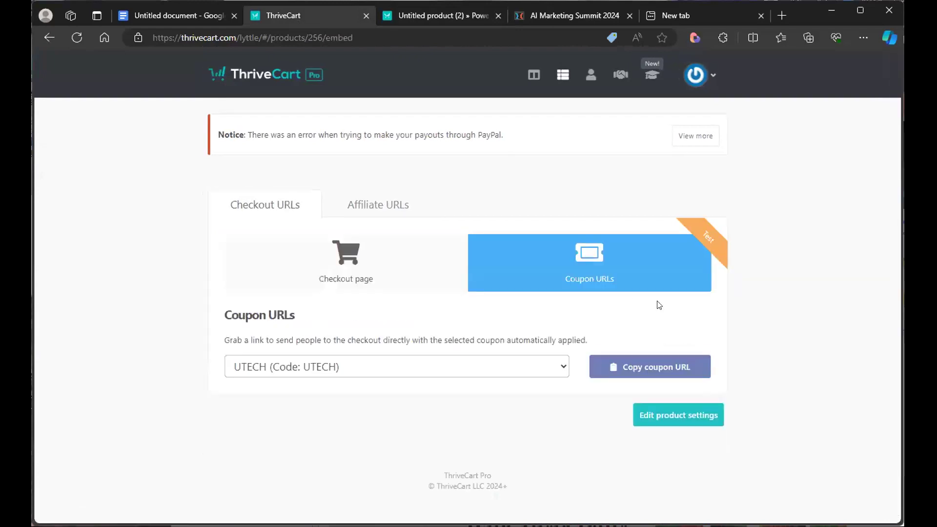
click(652, 365)
- Go to the upsells list and start creating a new upsell
click(552, 81)
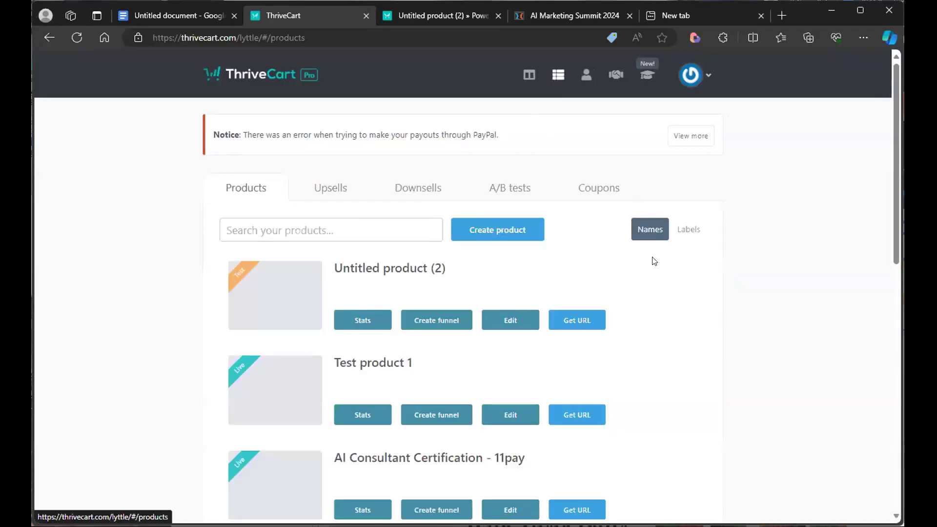
click(324, 194)
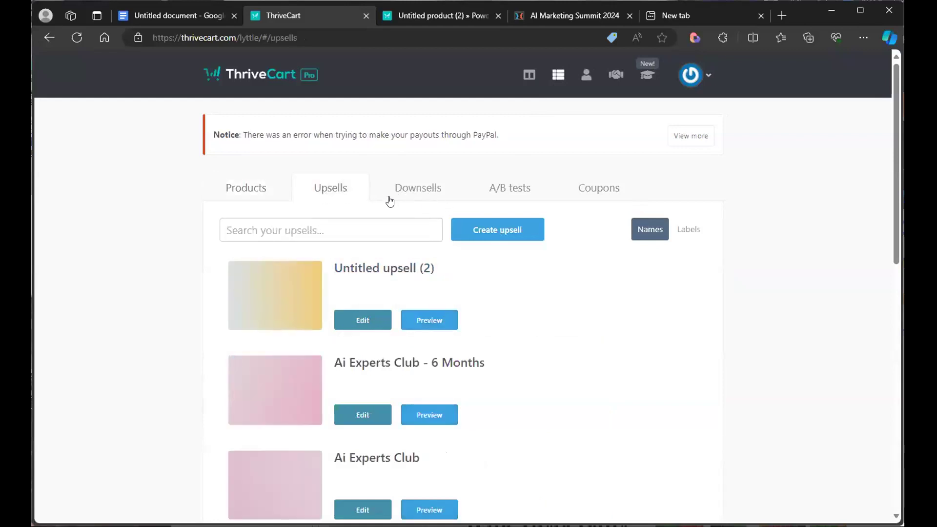
click(485, 238)
click(542, 279)
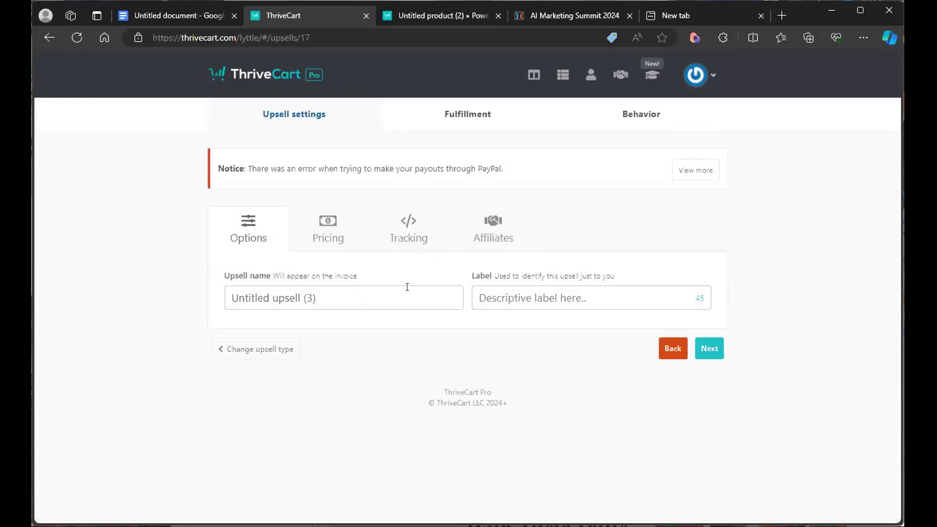
- Name the upsell testing 2, paste the same text as its label, and proceed to pricing
click(349, 301)
text(tetsting 2)
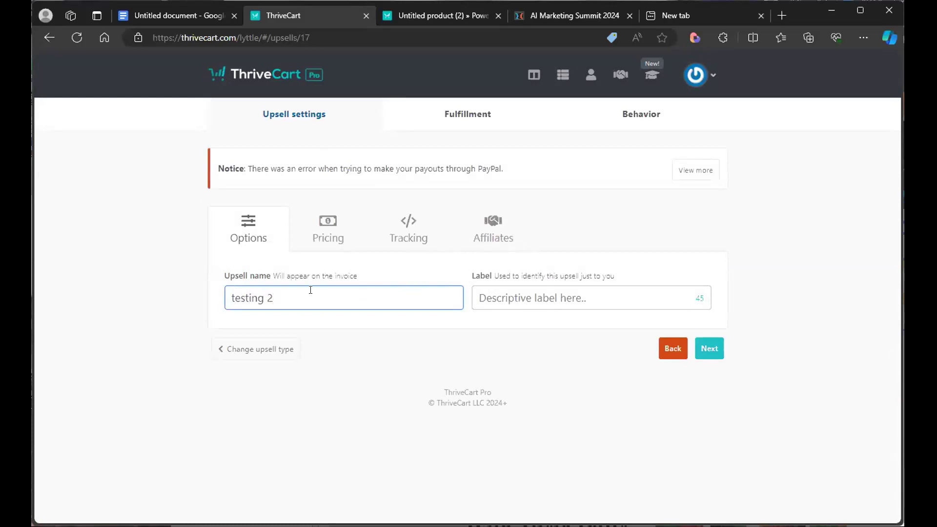
drag(310, 290, 157, 289)
key(ctrl+c)
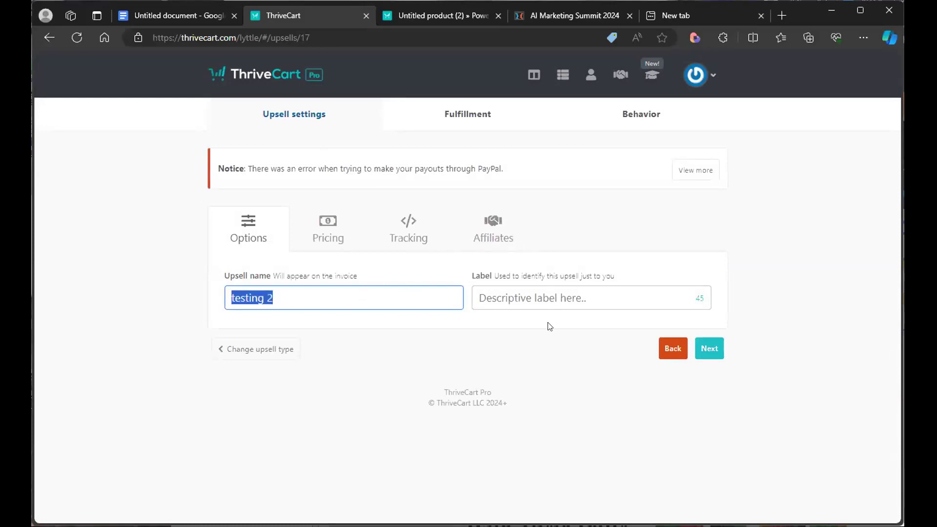
click(547, 299)
key(ctrl+v)
click(709, 348)
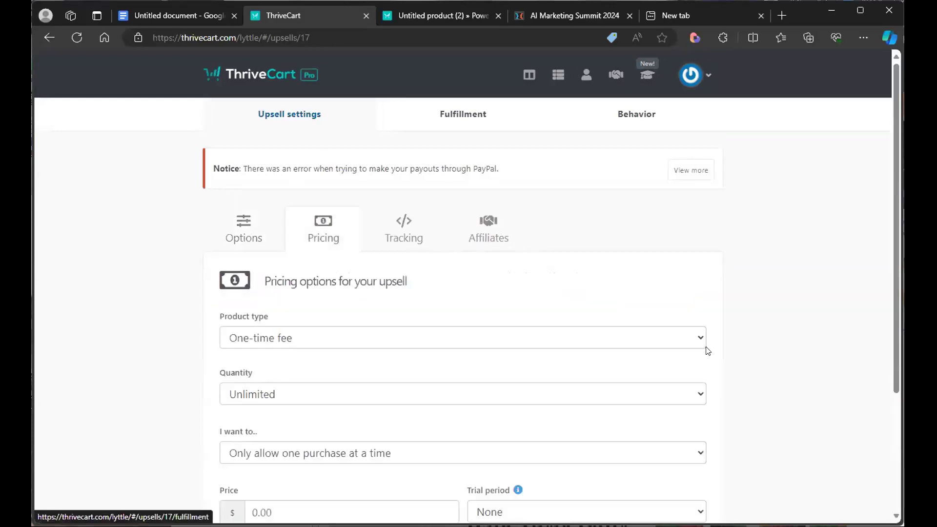
- Review the upsell's pricing options, step through to tracking, and go back out to the upsells list
scroll(736, 279, down, 3)
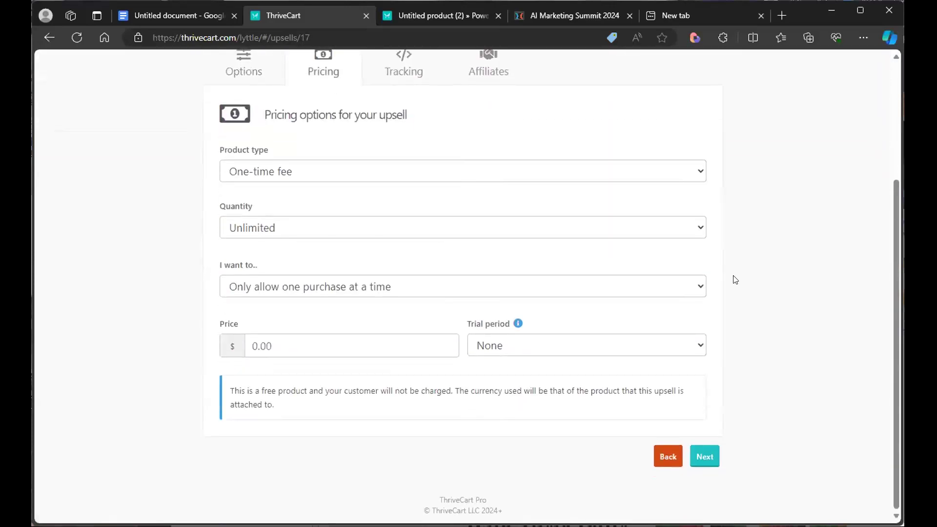
click(357, 178)
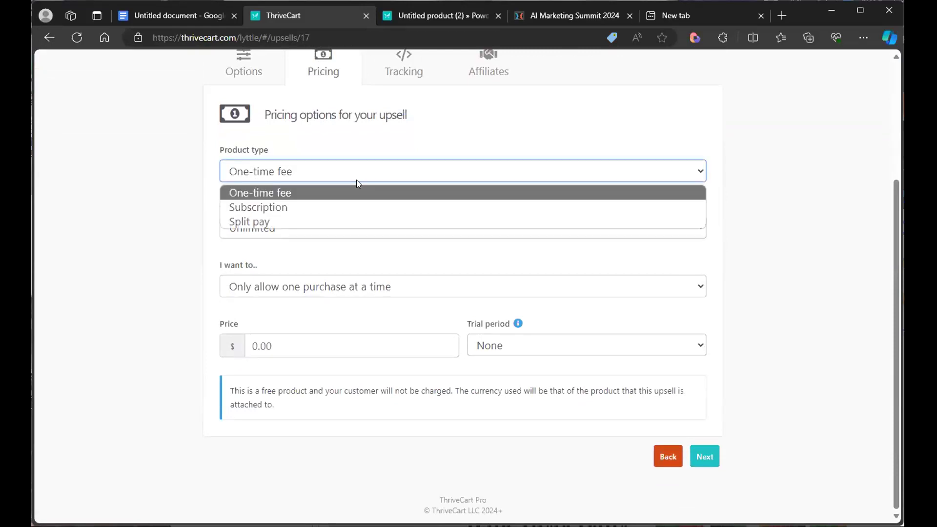
click(814, 265)
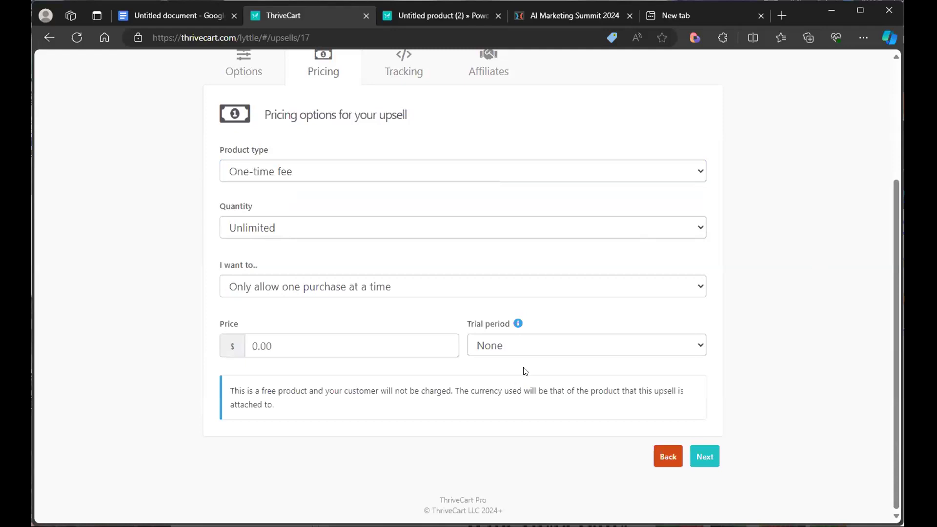
click(706, 461)
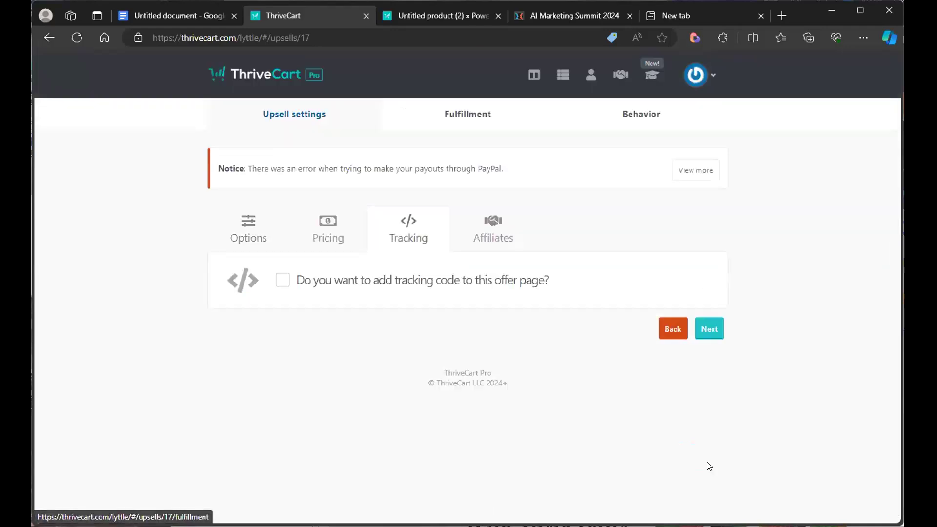
click(672, 332)
scroll(743, 416, down, 3)
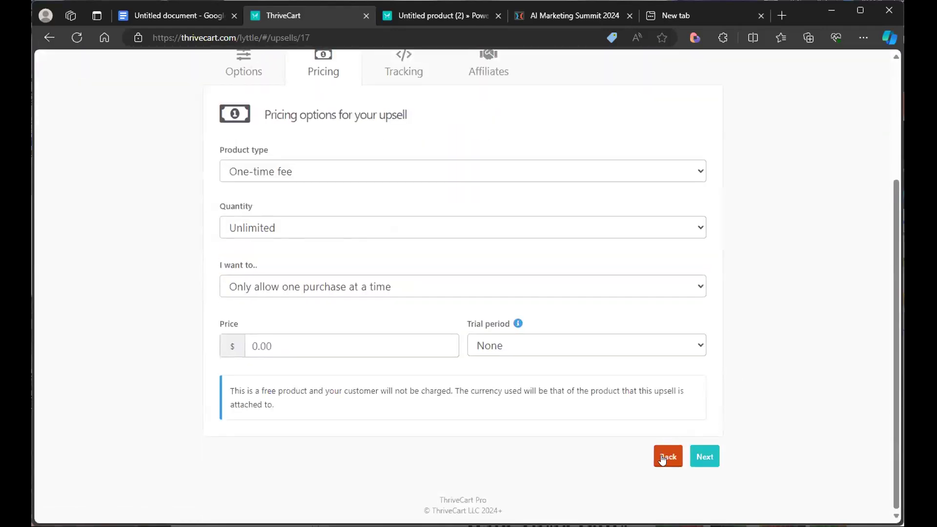
click(669, 455)
click(670, 354)
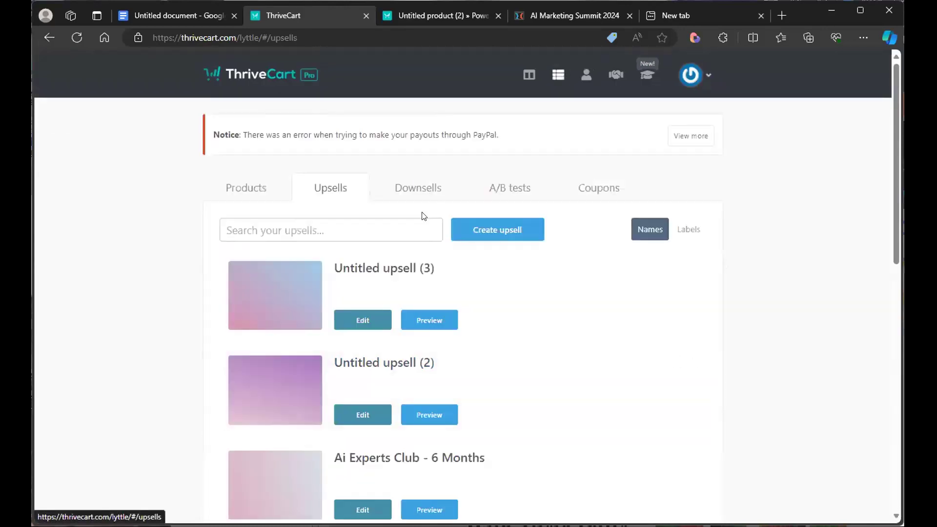
- Browse the Downsells, A/B tests, Coupons, Upsells and Products lists
click(411, 195)
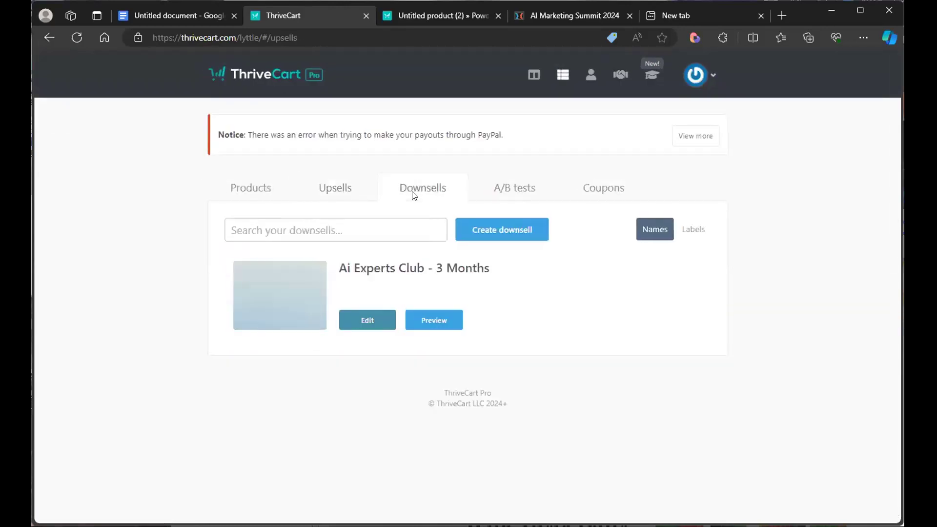
click(509, 196)
click(589, 196)
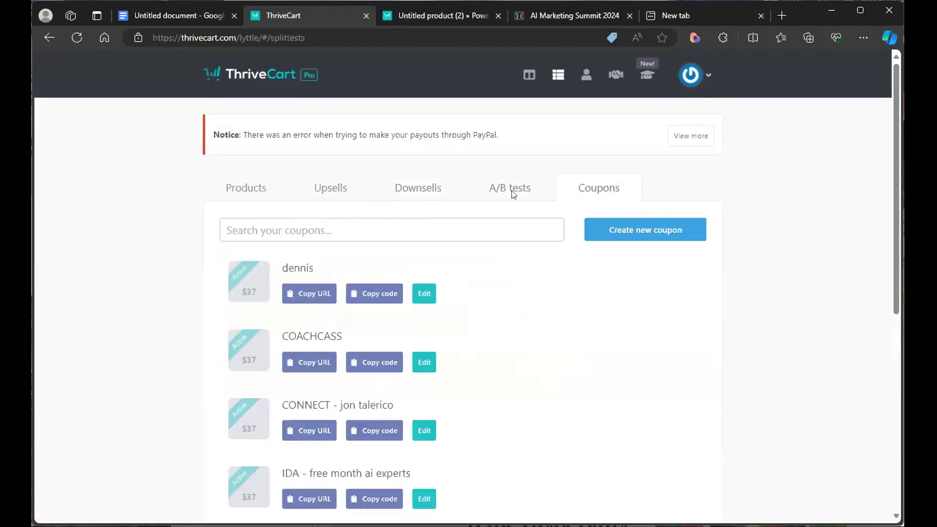
click(337, 194)
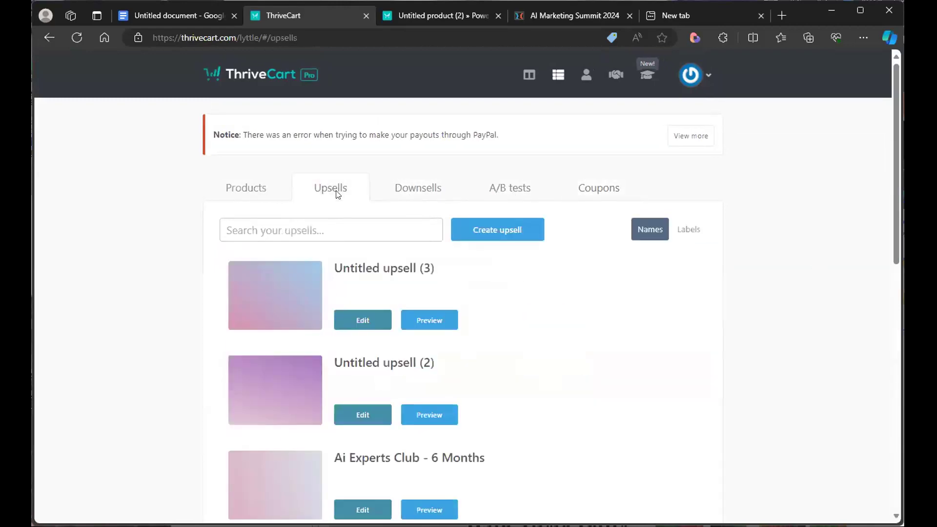
click(251, 187)
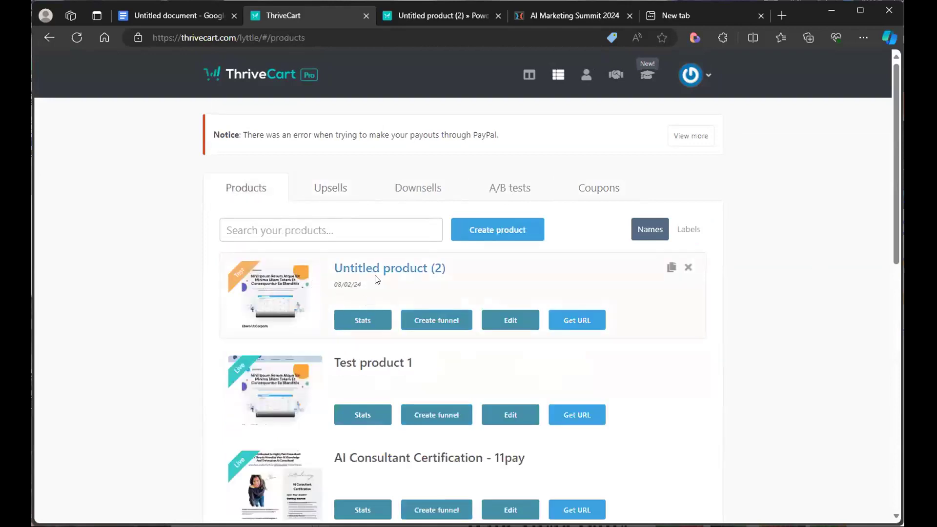
- Open the funnel editor for Untitled product (2), dismiss the introduction, and open the funnel page list
click(426, 324)
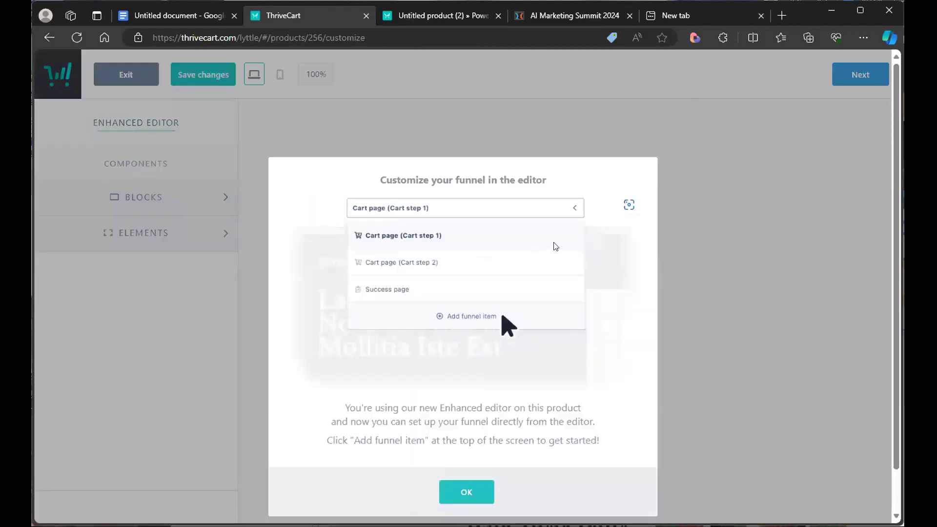
click(460, 495)
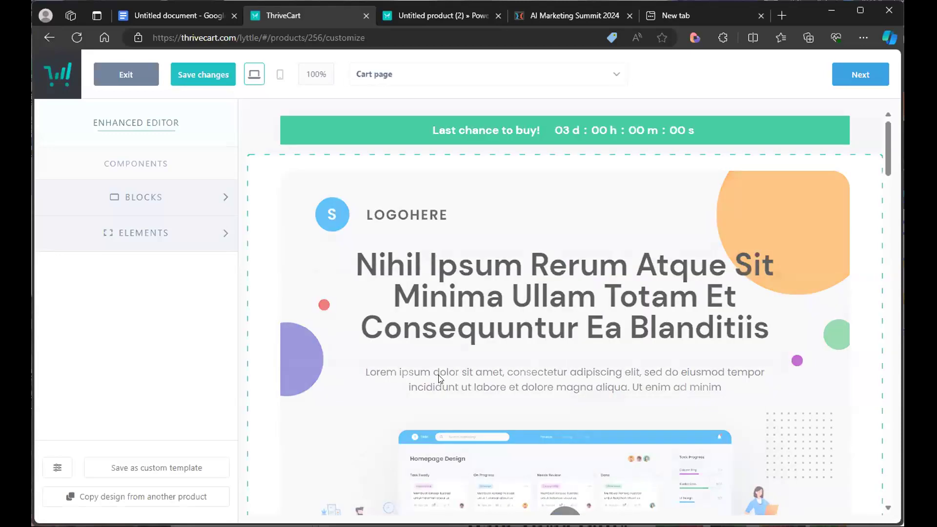
click(492, 74)
click(719, 86)
click(500, 79)
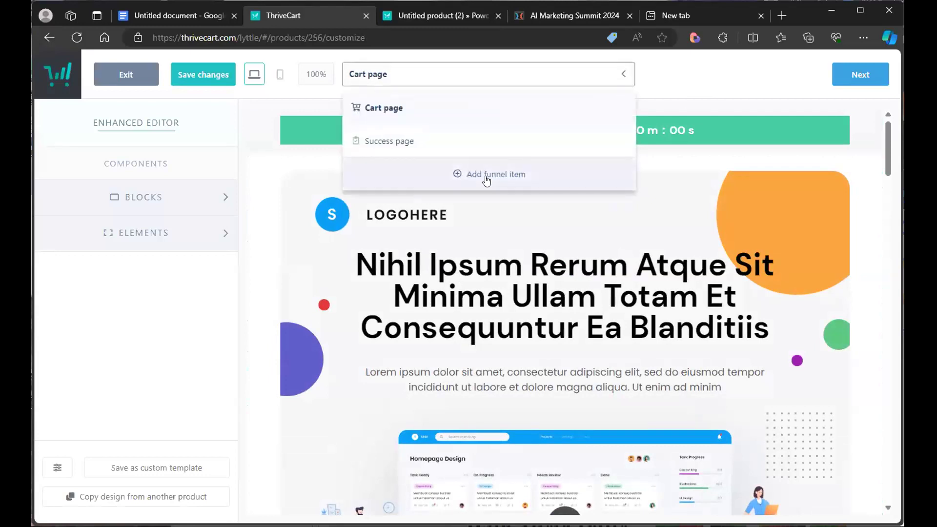
- Add Untitled upsell (3) as a funnel item, displayed as a page designed with ThriveCart
click(487, 177)
click(415, 177)
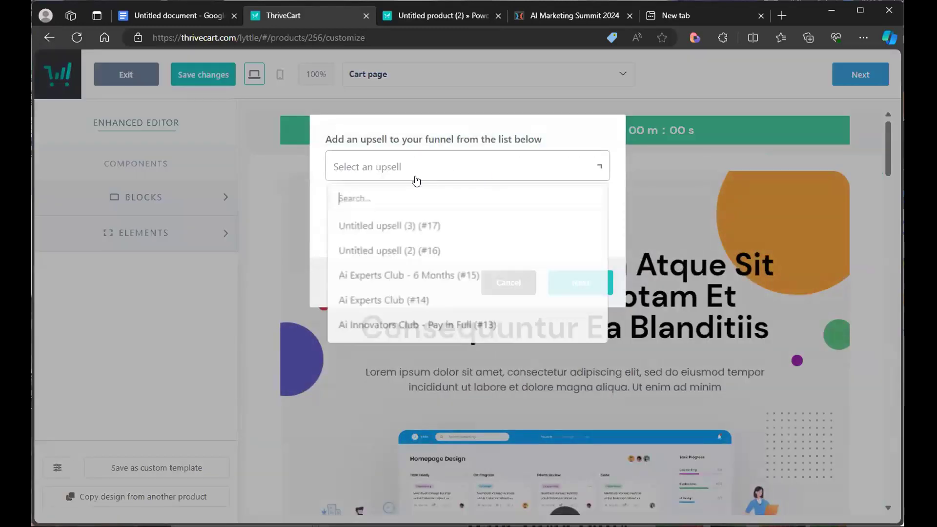
click(409, 226)
click(572, 281)
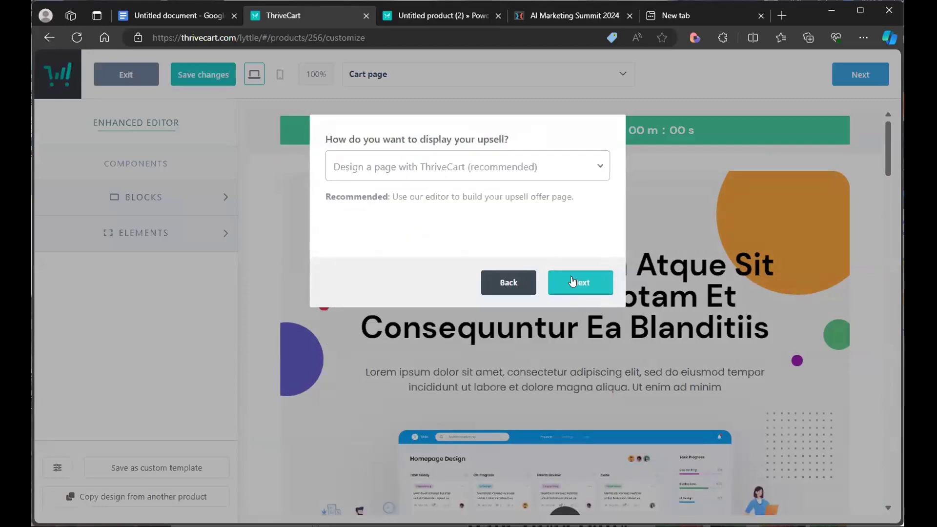
click(506, 176)
click(575, 282)
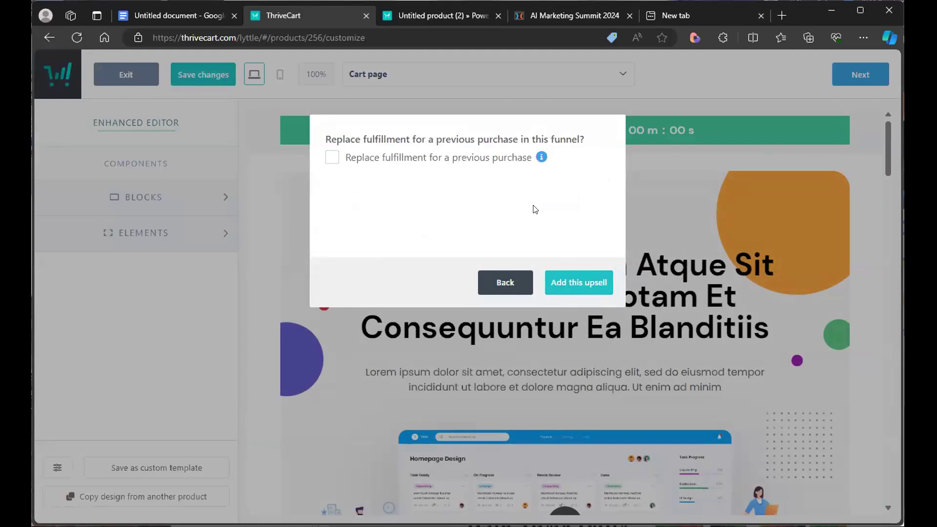
- Make the upsell replace fulfillment for Untitled product (2) and add it to the funnel
click(459, 157)
click(486, 216)
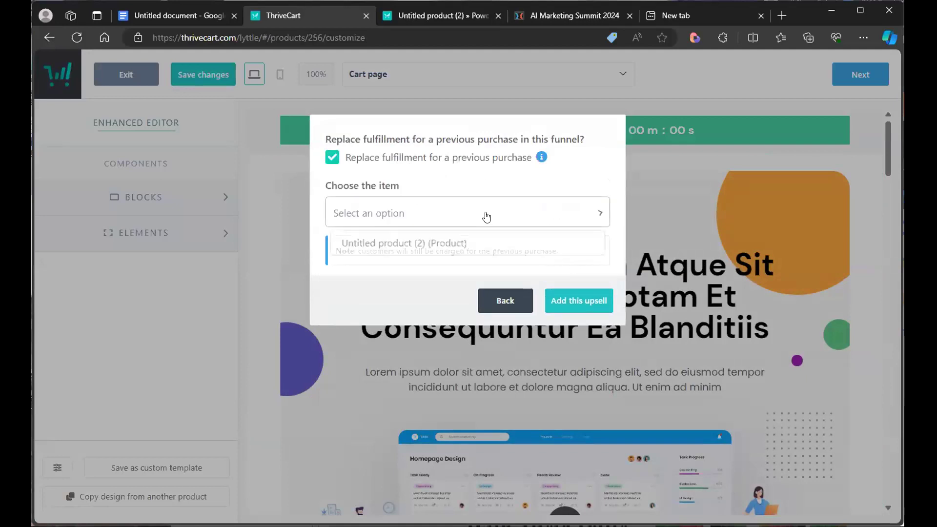
click(458, 244)
click(587, 306)
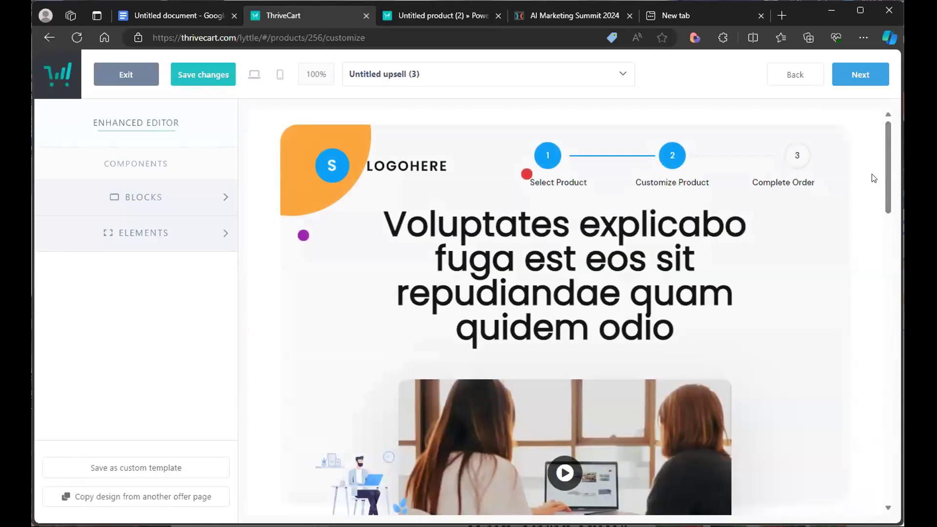
- Scroll through the upsell page design from top to bottom and back
scroll(885, 205, down, 3)
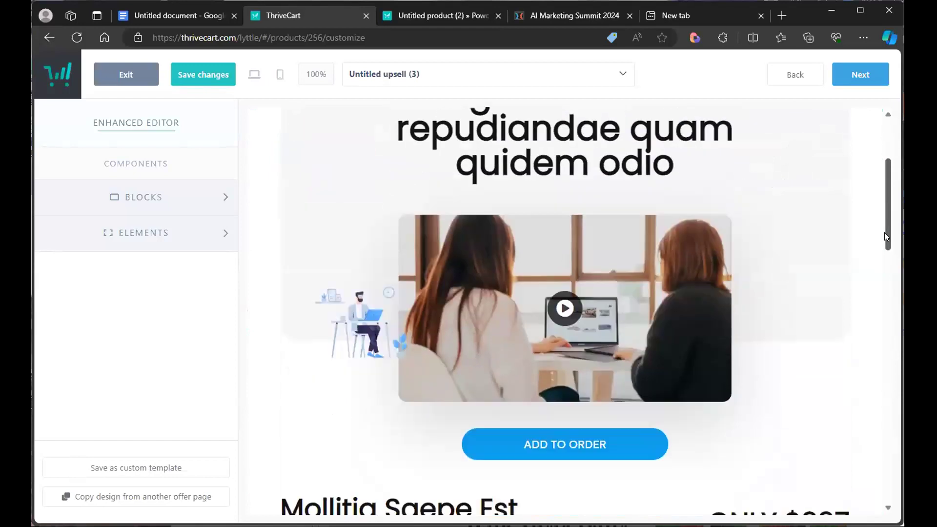
scroll(884, 243, down, 10)
drag(884, 336, 784, 155)
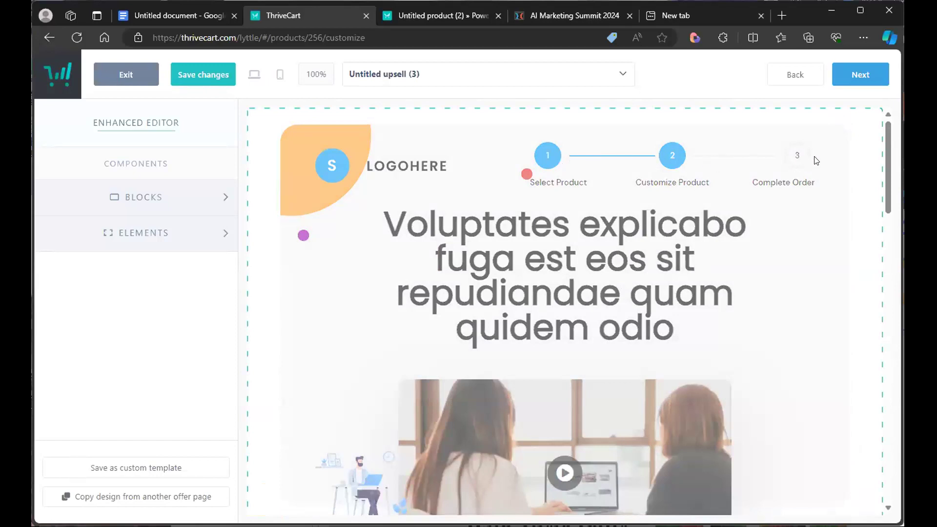
drag(885, 184, 895, 464)
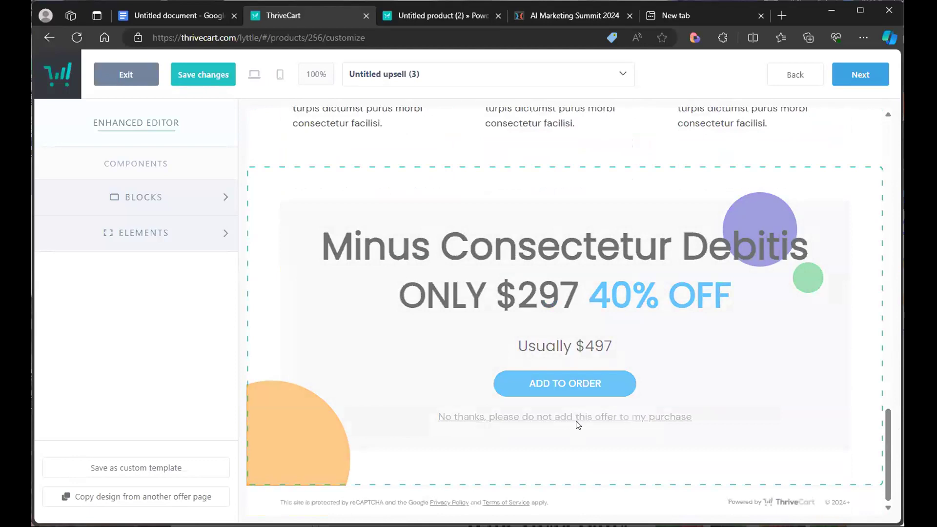
drag(886, 456, 894, 156)
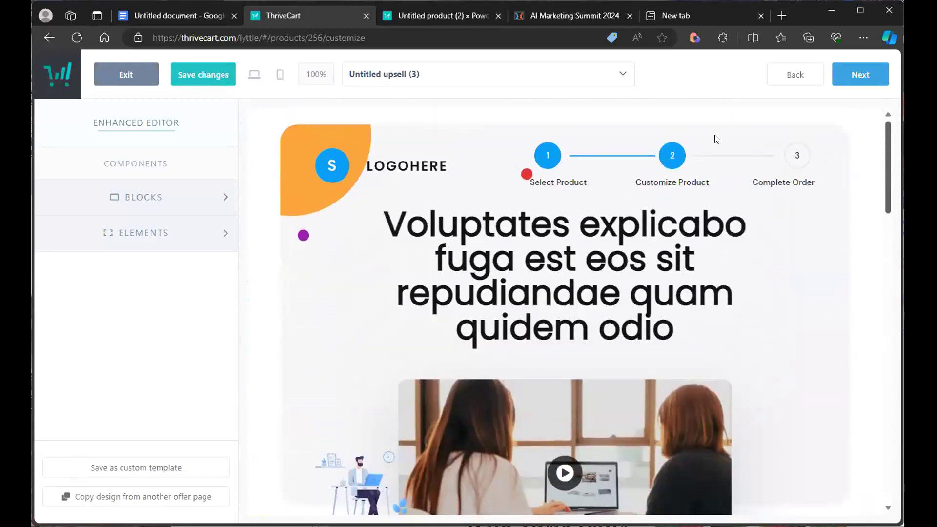
click(617, 76)
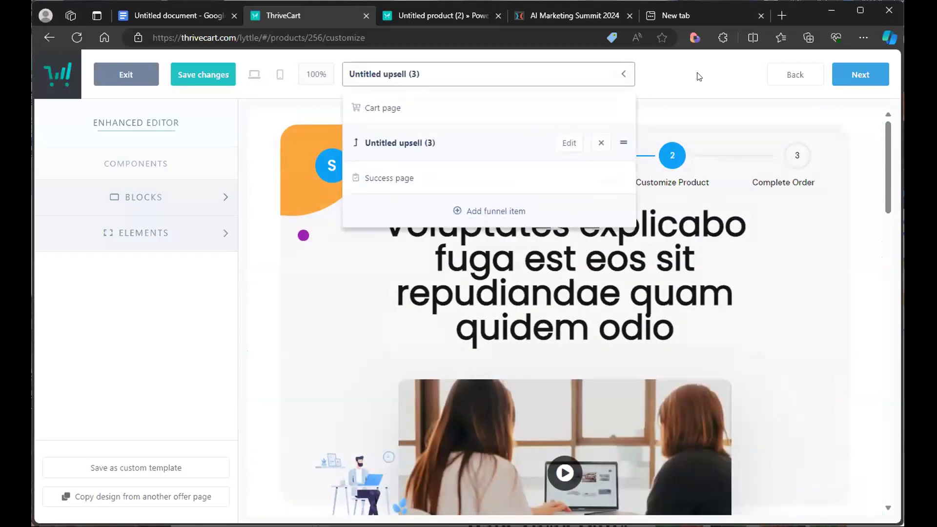
click(501, 213)
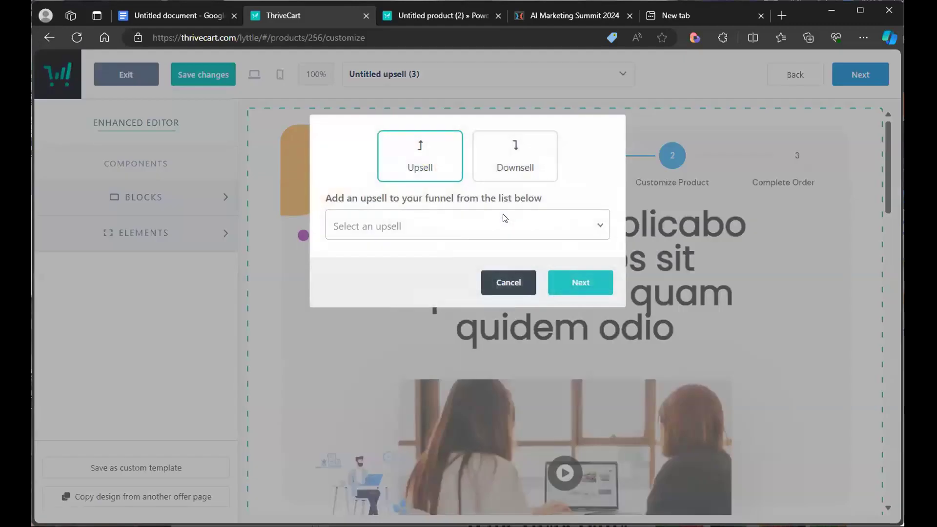
click(536, 171)
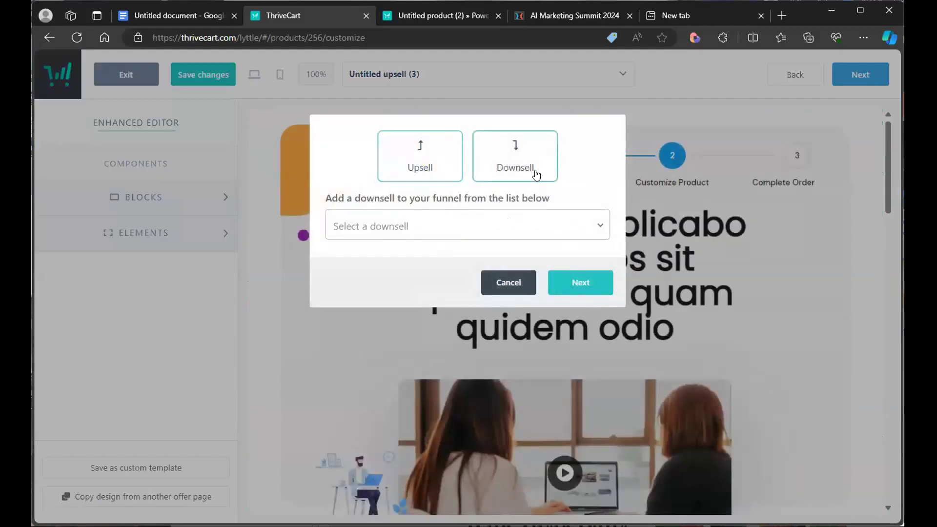
click(494, 227)
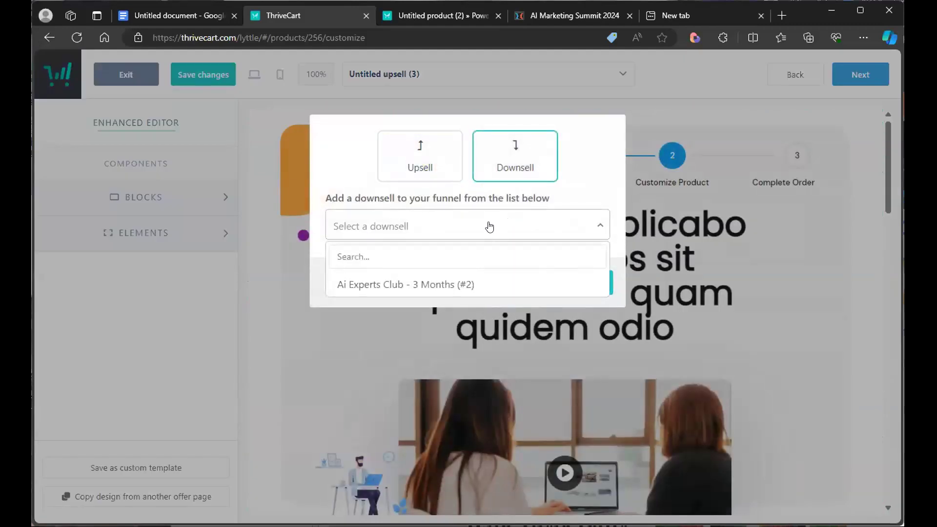
click(588, 176)
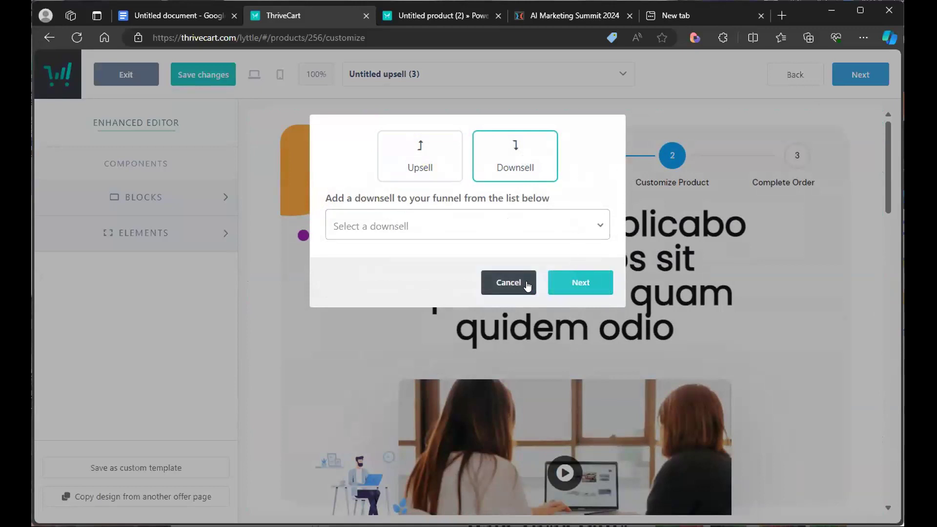
click(510, 285)
- Browse the bottom of the upsell page and the editor's Elements list
drag(884, 191, 884, 488)
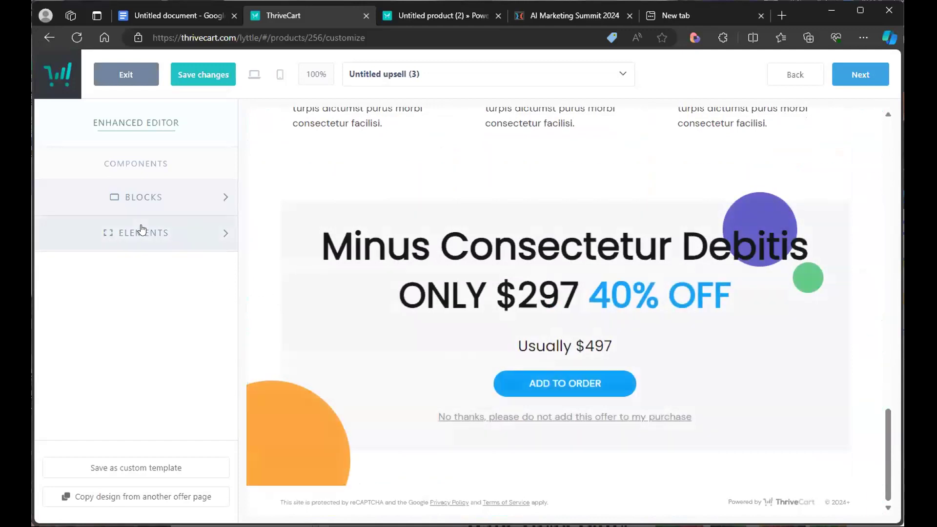
click(179, 235)
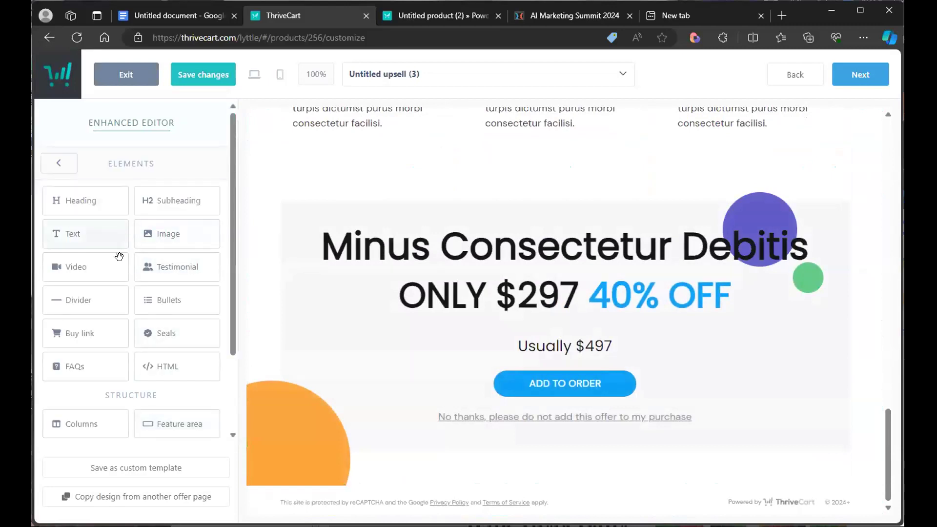
click(58, 163)
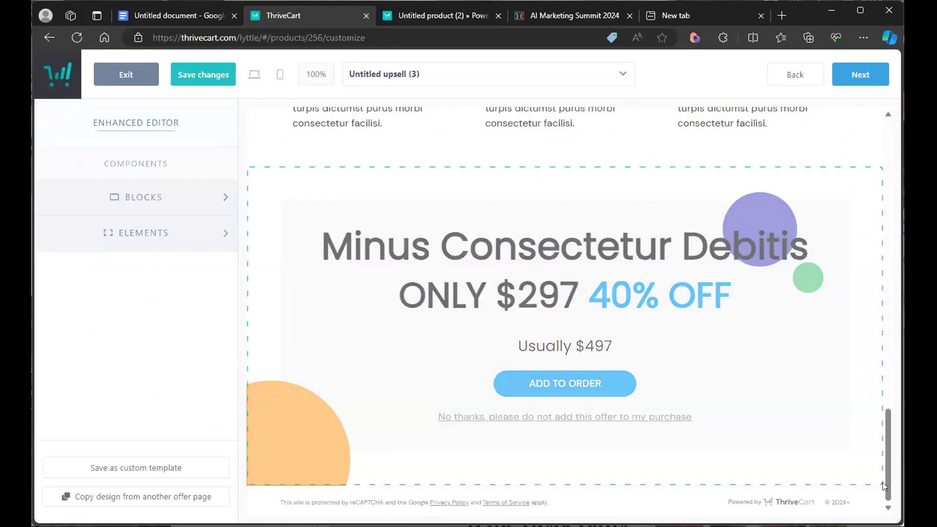
drag(886, 491, 884, 182)
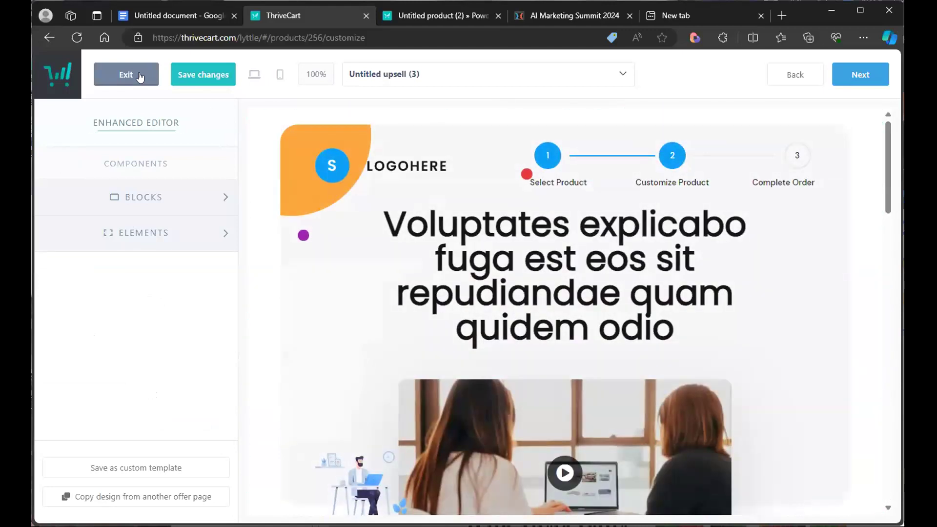
- Exit the funnel editor saving the changes and return to the products list
click(140, 73)
click(499, 233)
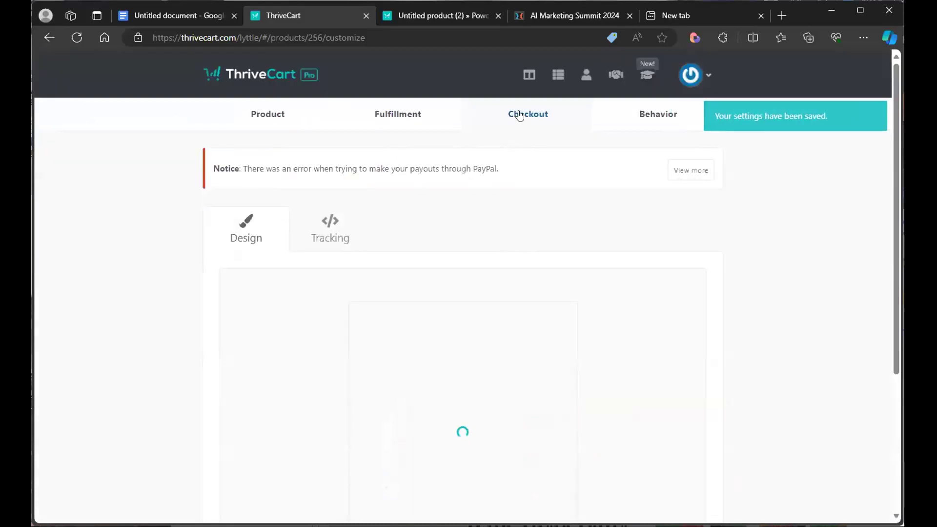
click(278, 118)
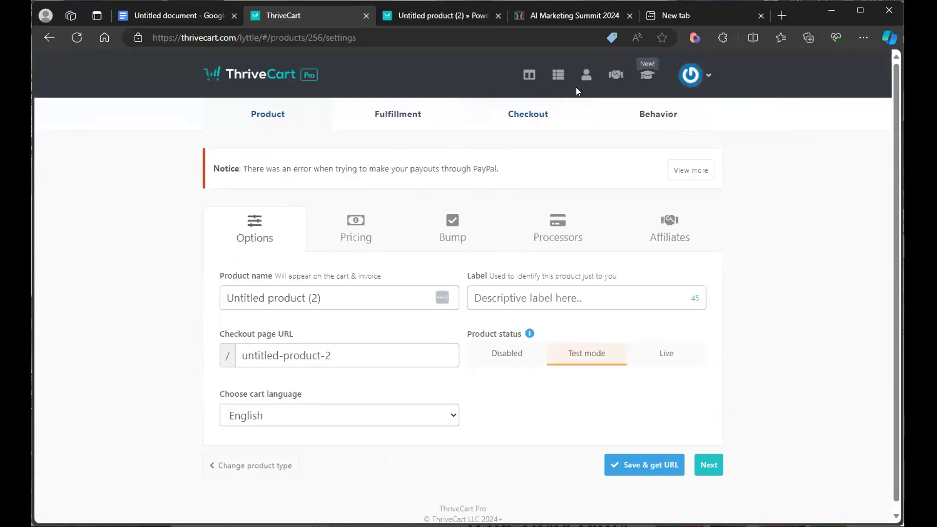
click(561, 86)
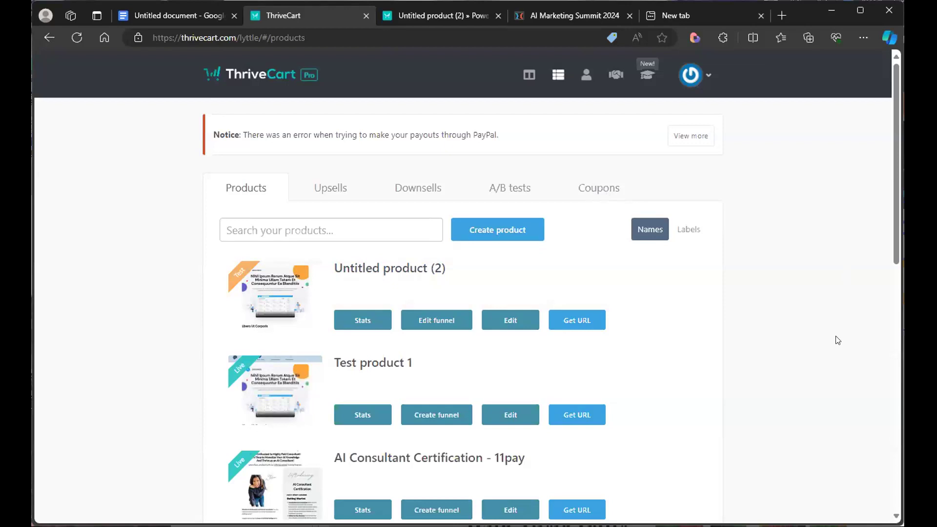
- Open the checkout URL page for Untitled product (2), select its URL, and go back to the products list
mouse_move(576, 17)
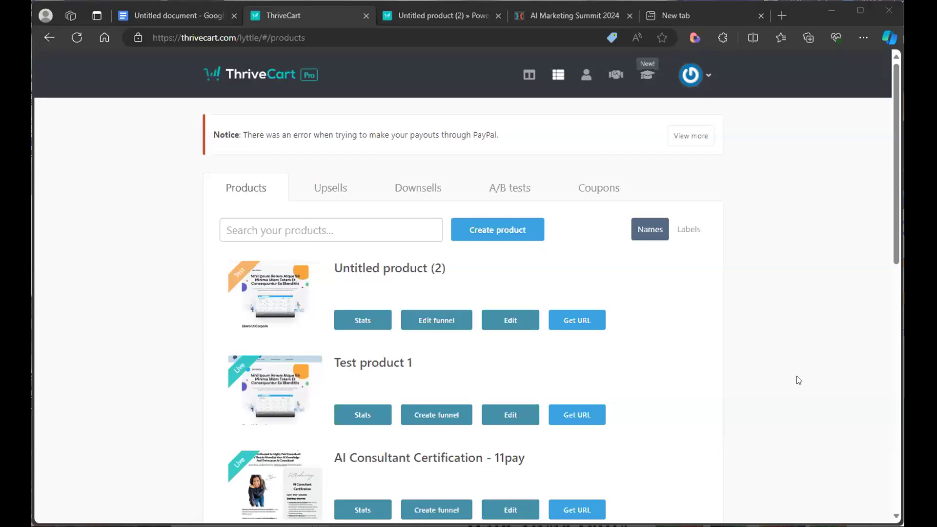
scroll(889, 378, down, 10)
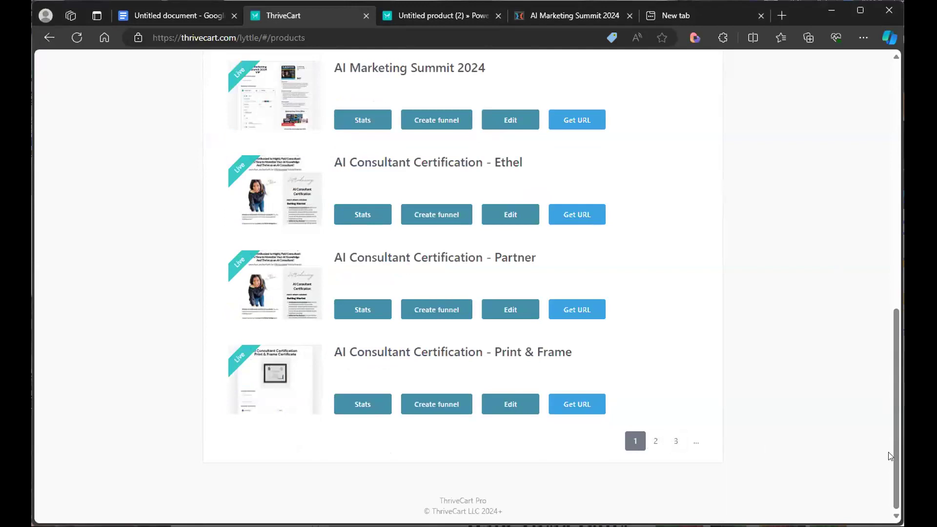
drag(891, 450, 898, 213)
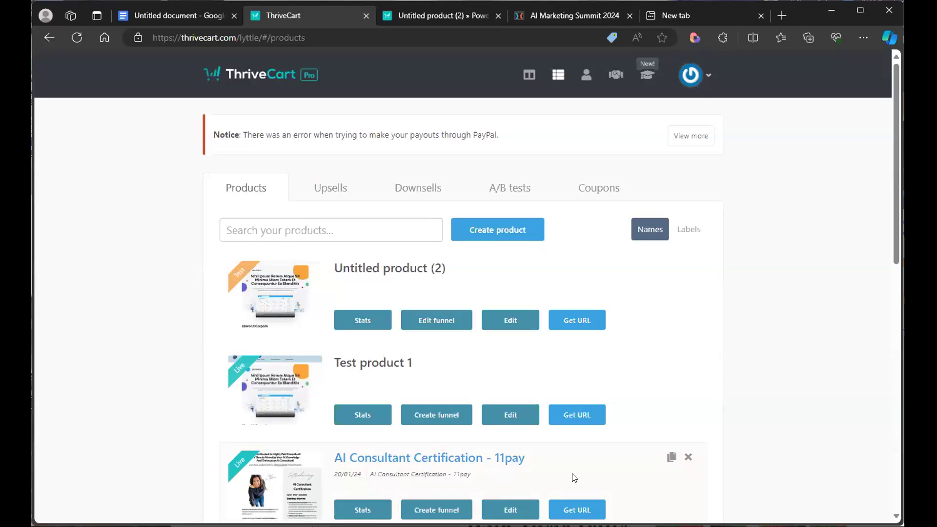
click(575, 326)
drag(531, 367, 223, 369)
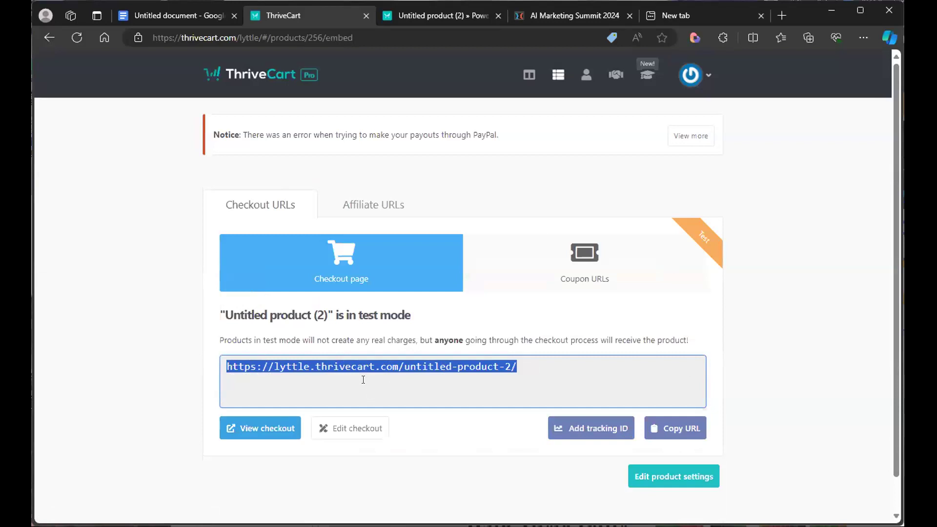
click(48, 38)
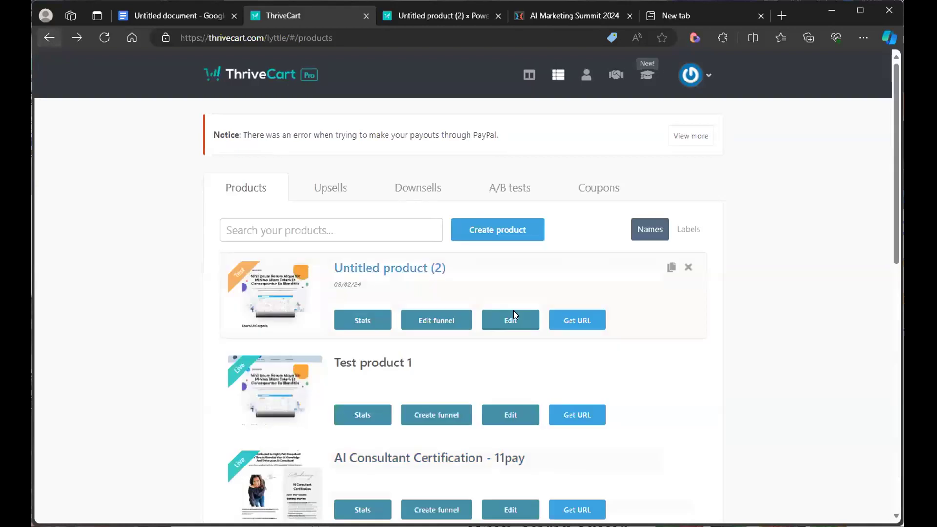